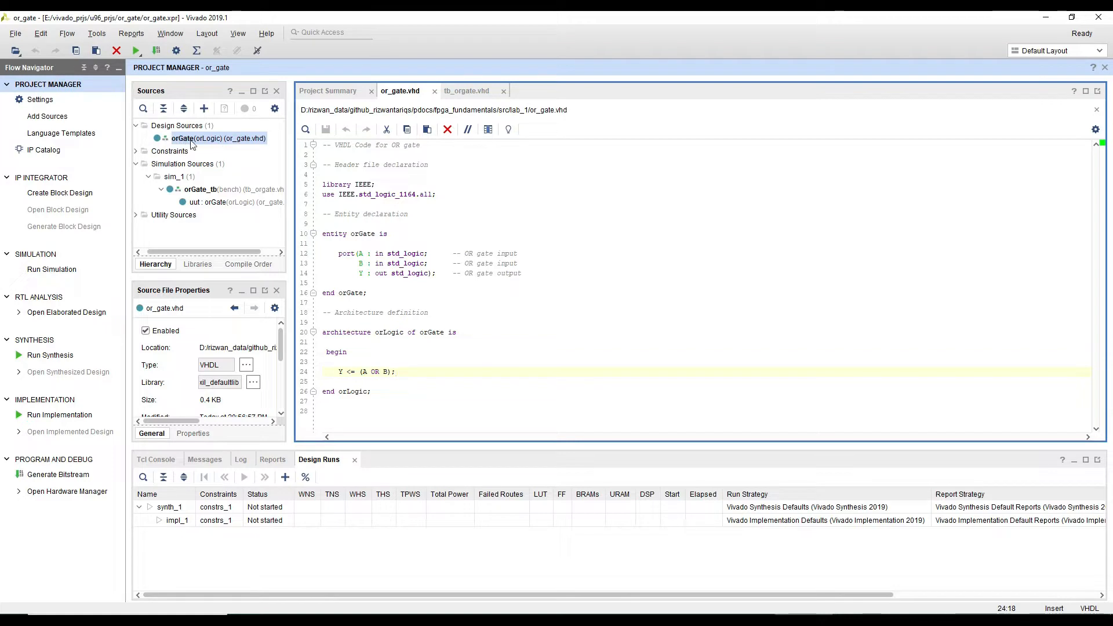
Step: Run synthesis on the orGate design using the default launch settings
{"action": "left_click", "coordinate": [191, 141]}
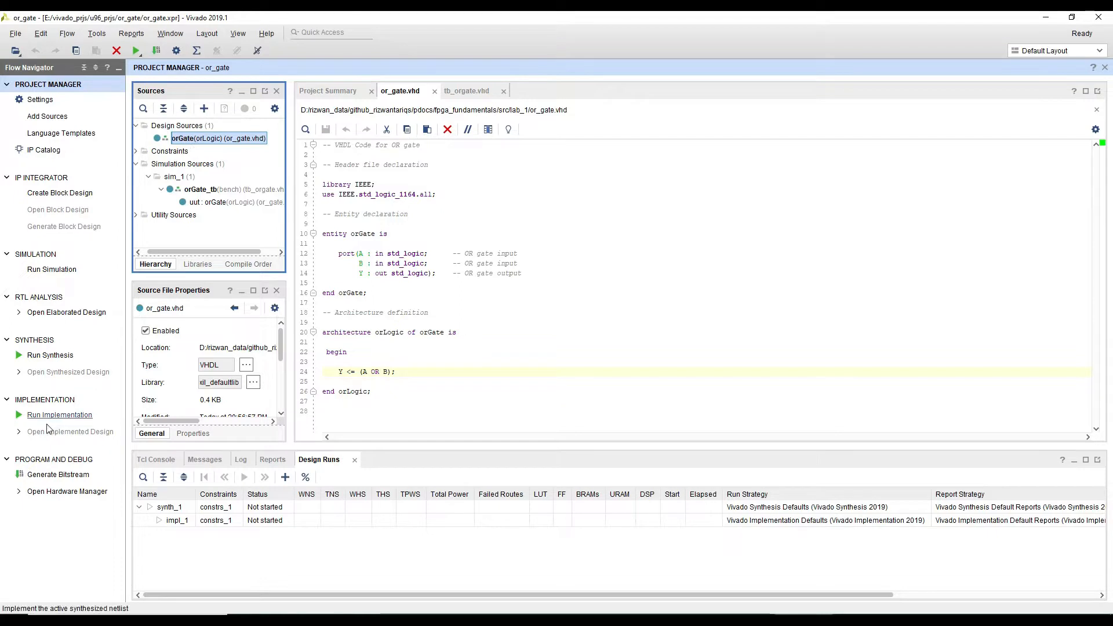
{"action": "left_click", "coordinate": [52, 356]}
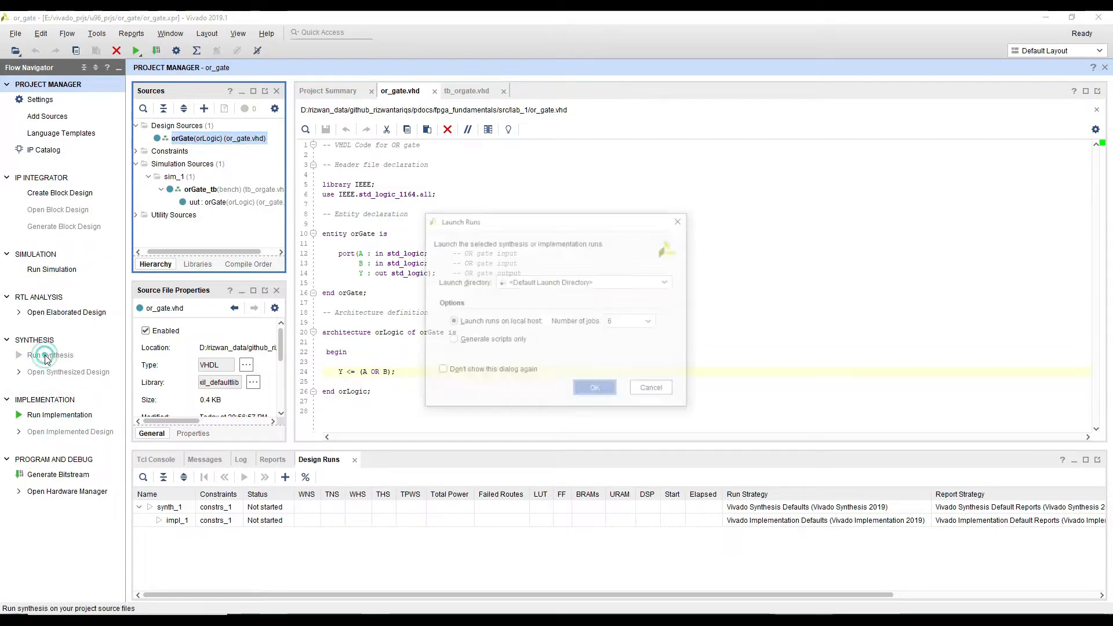
{"action": "left_click", "coordinate": [590, 392]}
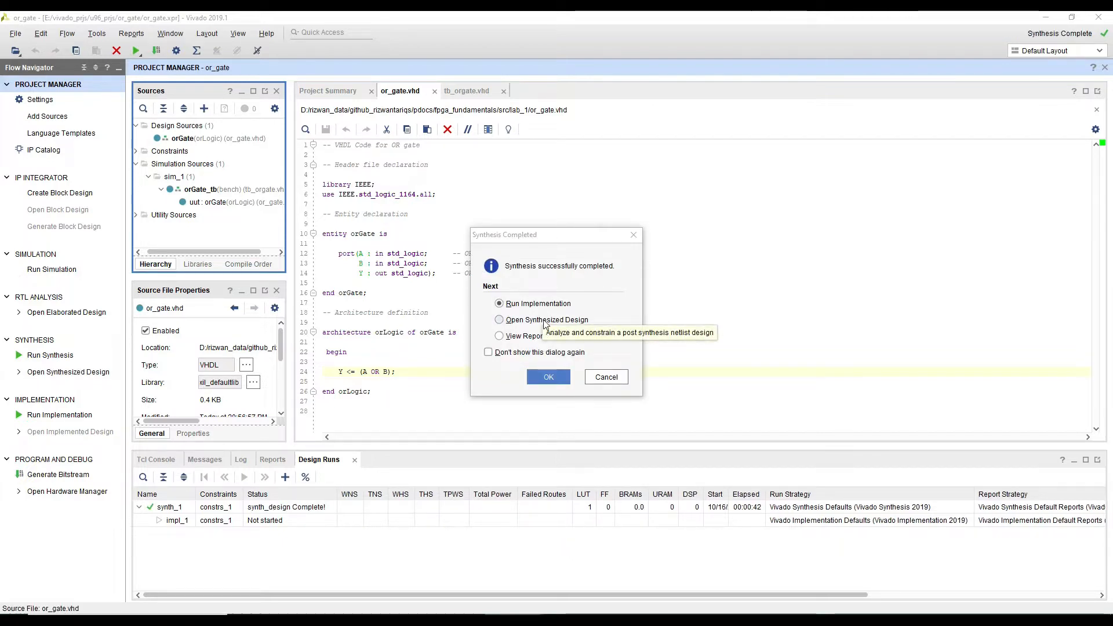
Step: Open the synthesized design and display its schematic
{"action": "left_click", "coordinate": [534, 320]}
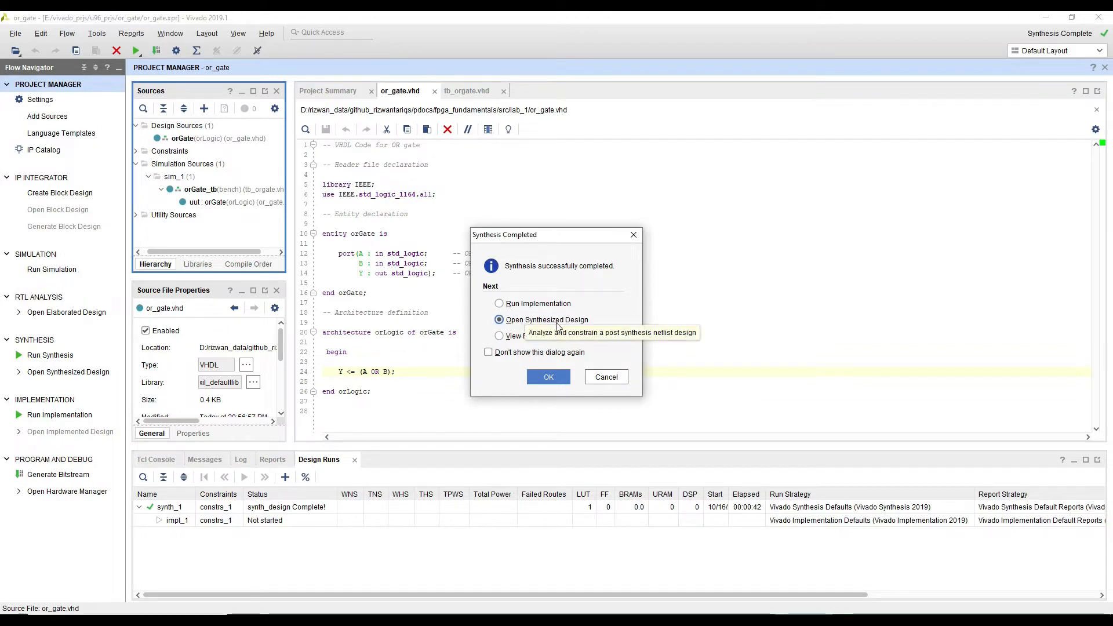
{"action": "left_click", "coordinate": [550, 380]}
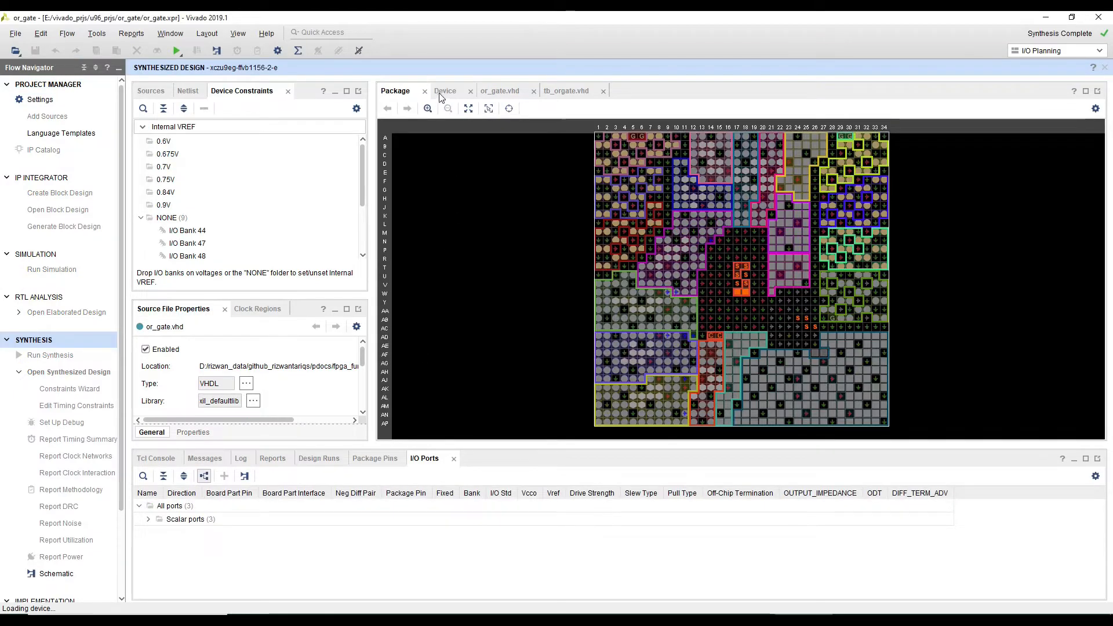
{"action": "left_click", "coordinate": [56, 575]}
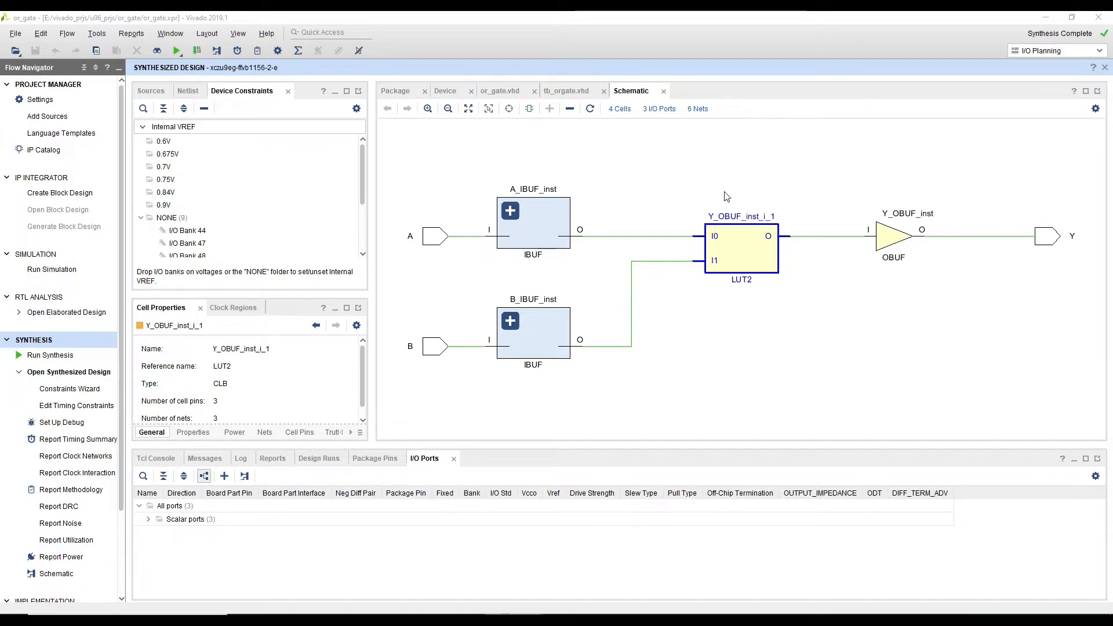
Step: Widen the editor area and review the assignment Y <= (A OR B) in or_gate.vhd
{"action": "left_click", "coordinate": [737, 342]}
{"action": "left_click_drag", "start_coordinate": [373, 278], "coordinate": [306, 279]}
{"action": "left_click", "coordinate": [436, 93]}
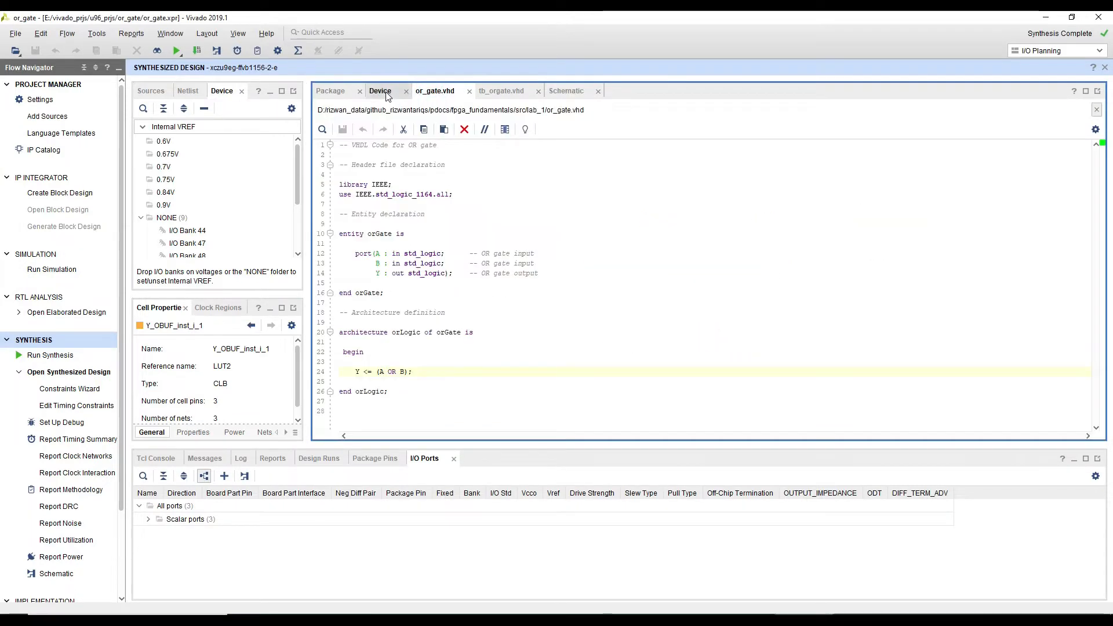
{"action": "left_click_drag", "start_coordinate": [348, 373], "coordinate": [413, 372]}
{"action": "left_click", "coordinate": [413, 372]}
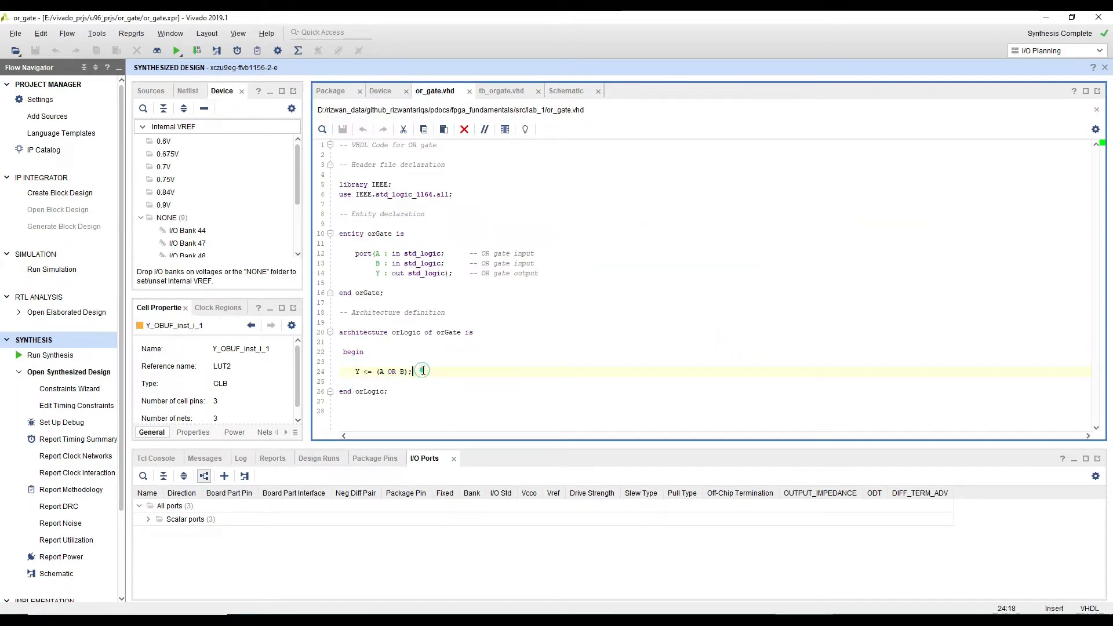
Step: Compare the stimulus process in tb_orgate.vhd with the LUT2 cell in the synthesized schematic
{"action": "left_click", "coordinate": [502, 93]}
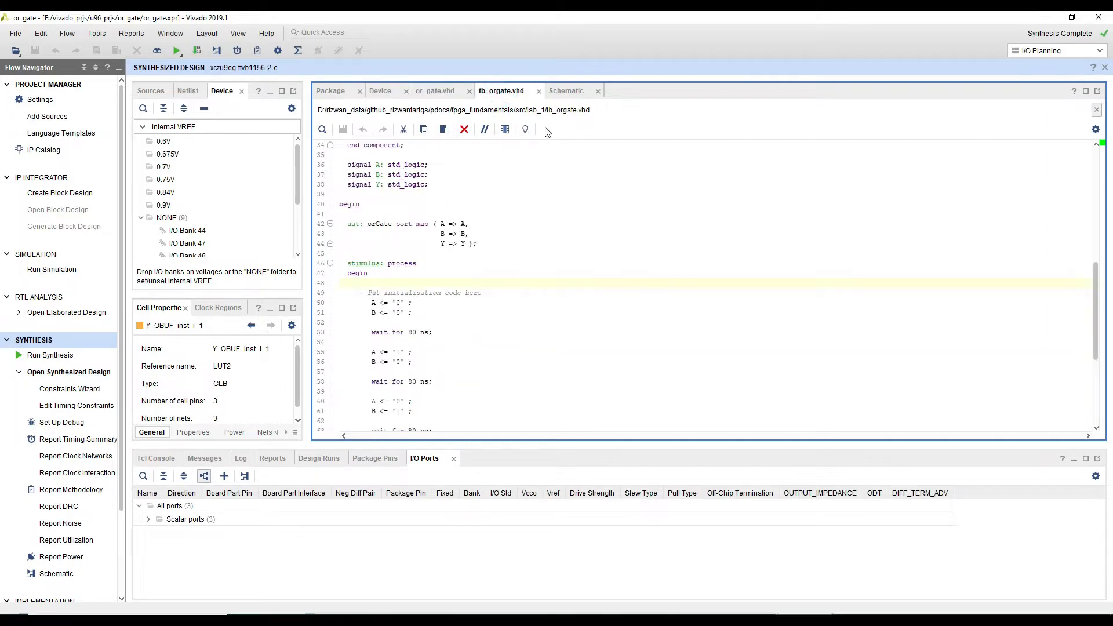
{"action": "left_click", "coordinate": [565, 92]}
{"action": "left_click", "coordinate": [701, 255]}
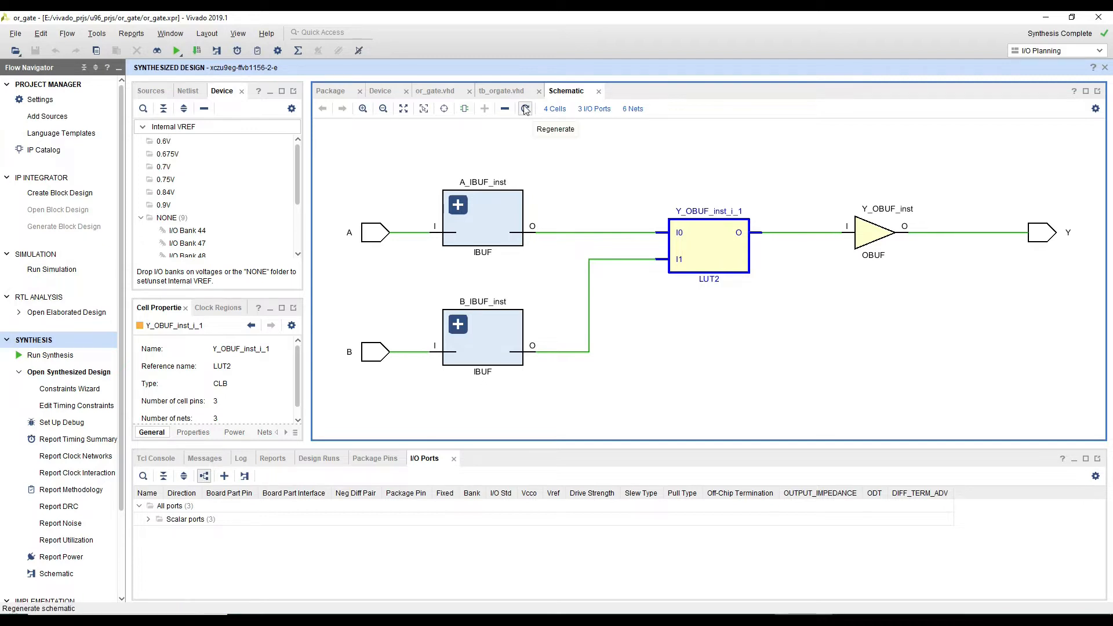
{"action": "left_click", "coordinate": [502, 92]}
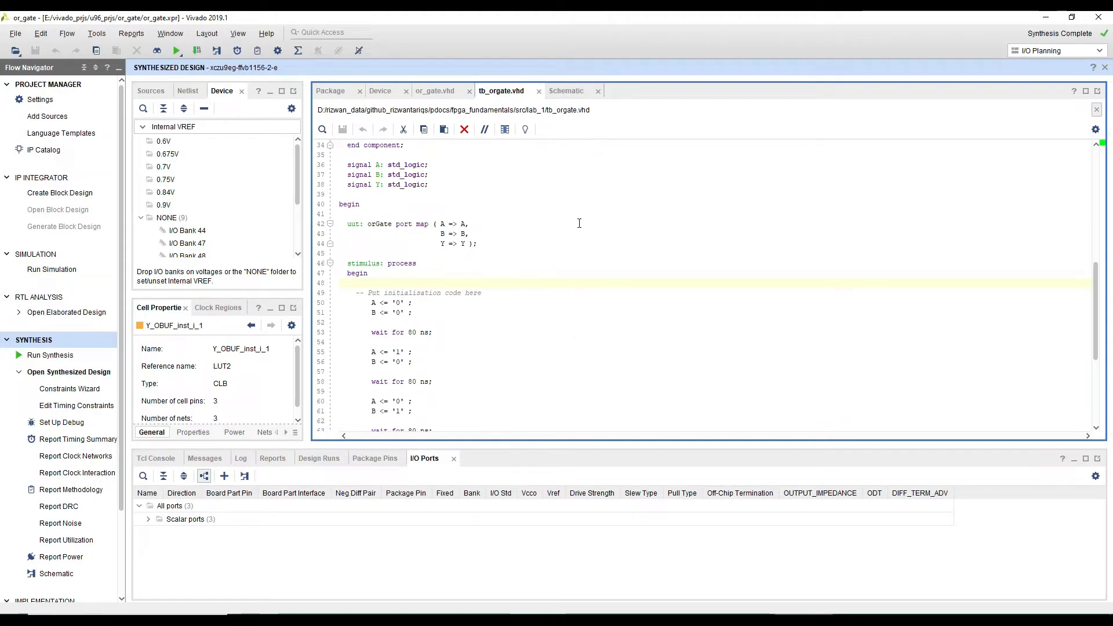
{"action": "left_click", "coordinate": [395, 285]}
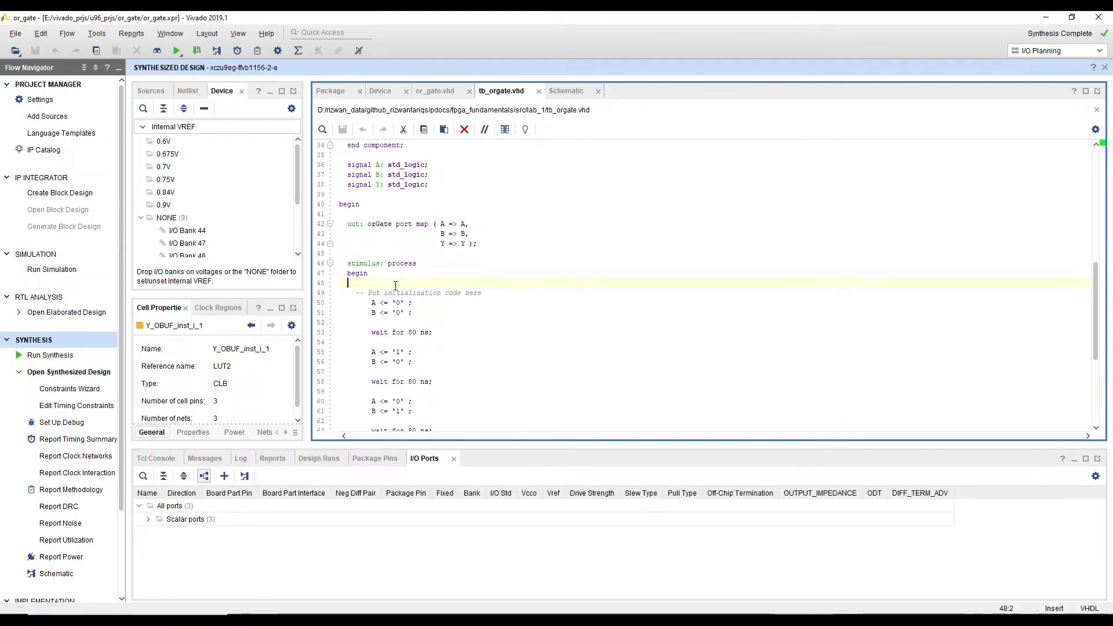
{"action": "left_click", "coordinate": [555, 93]}
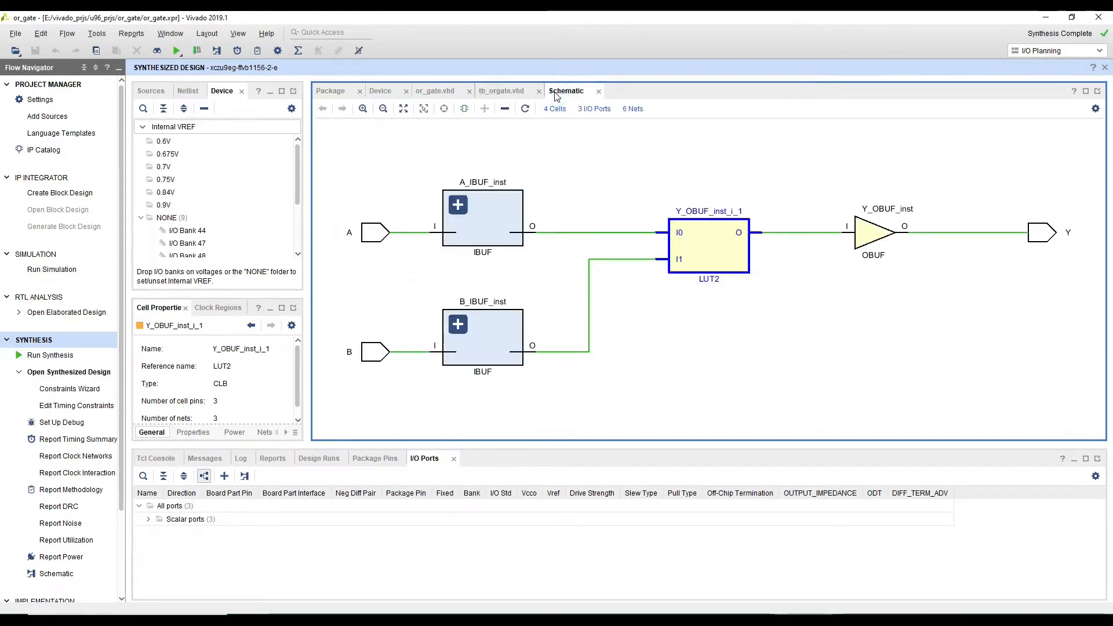
{"action": "left_click", "coordinate": [703, 255]}
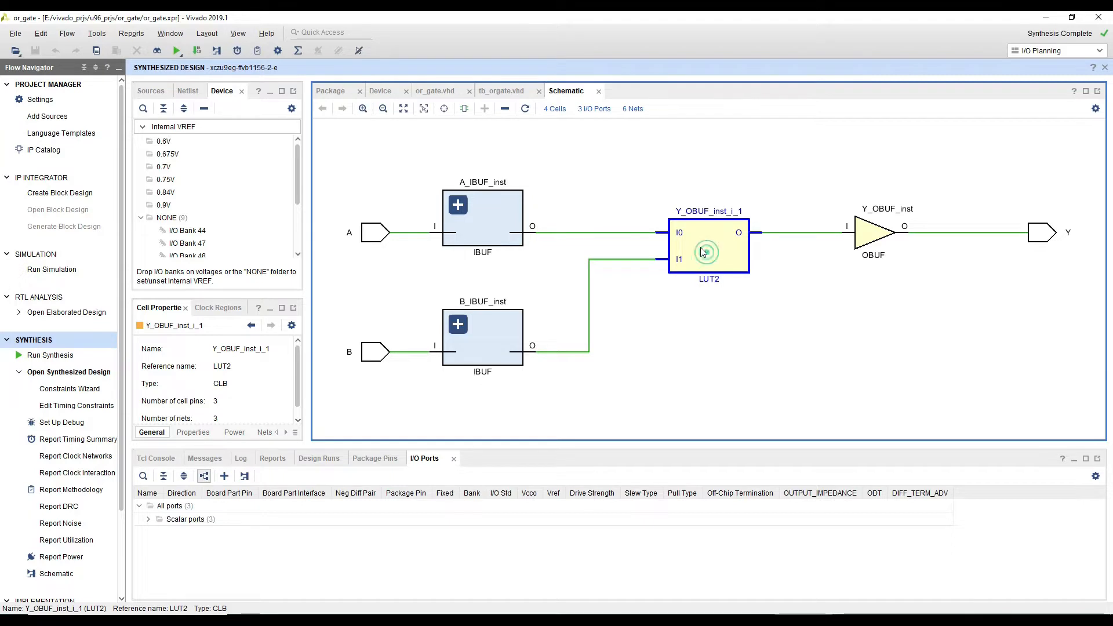
Step: Review the OR gate source in or_gate.vhd against the schematic and clear the LUT2 cell selection
{"action": "left_click", "coordinate": [505, 91]}
{"action": "left_click", "coordinate": [434, 91]}
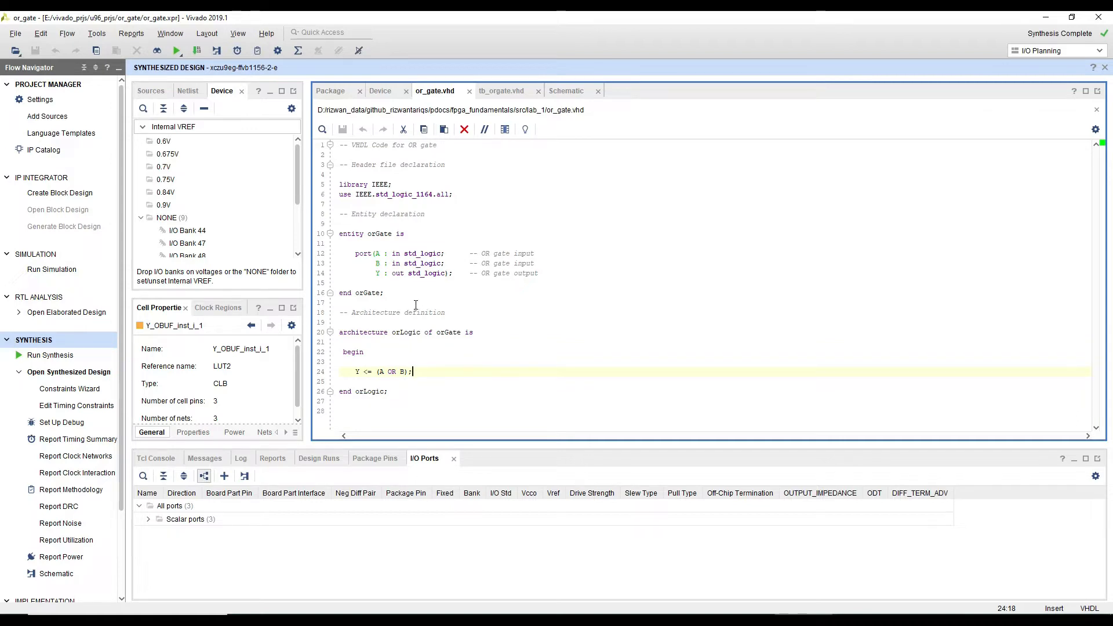
{"action": "left_click", "coordinate": [565, 91]}
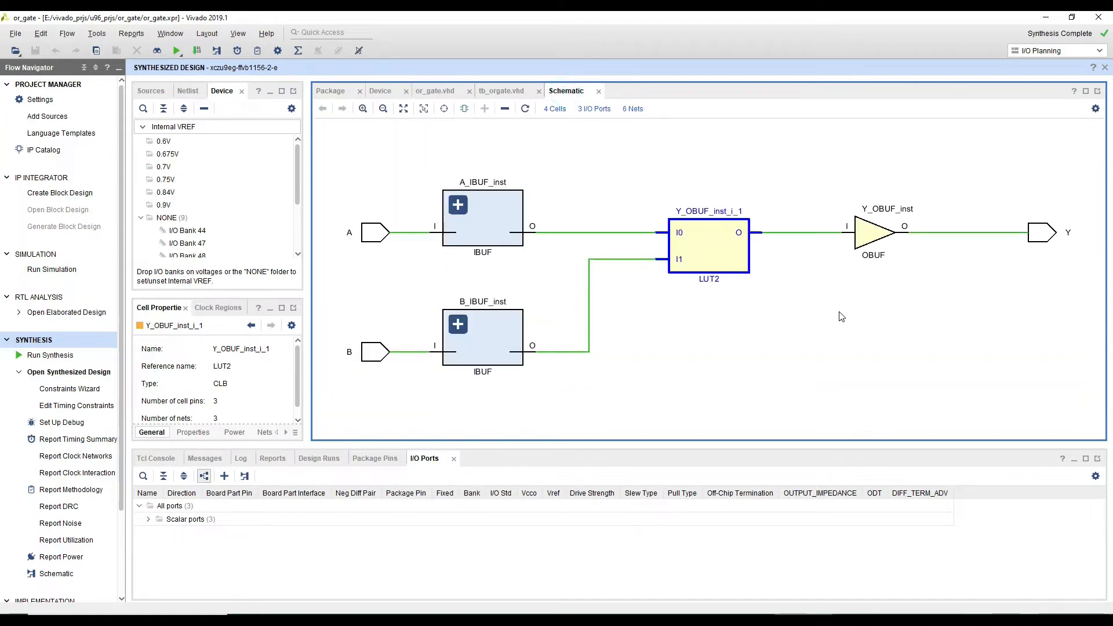
{"action": "scroll", "coordinate": [826, 284], "scroll_direction": "down", "scroll_amount": 1}
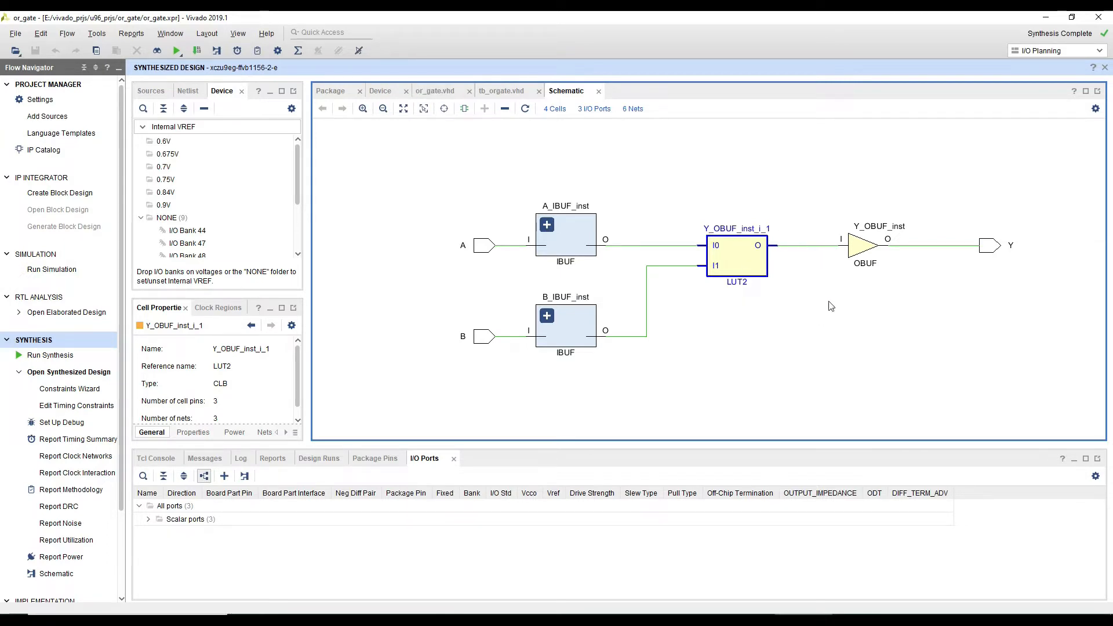
{"action": "left_click", "coordinate": [806, 335]}
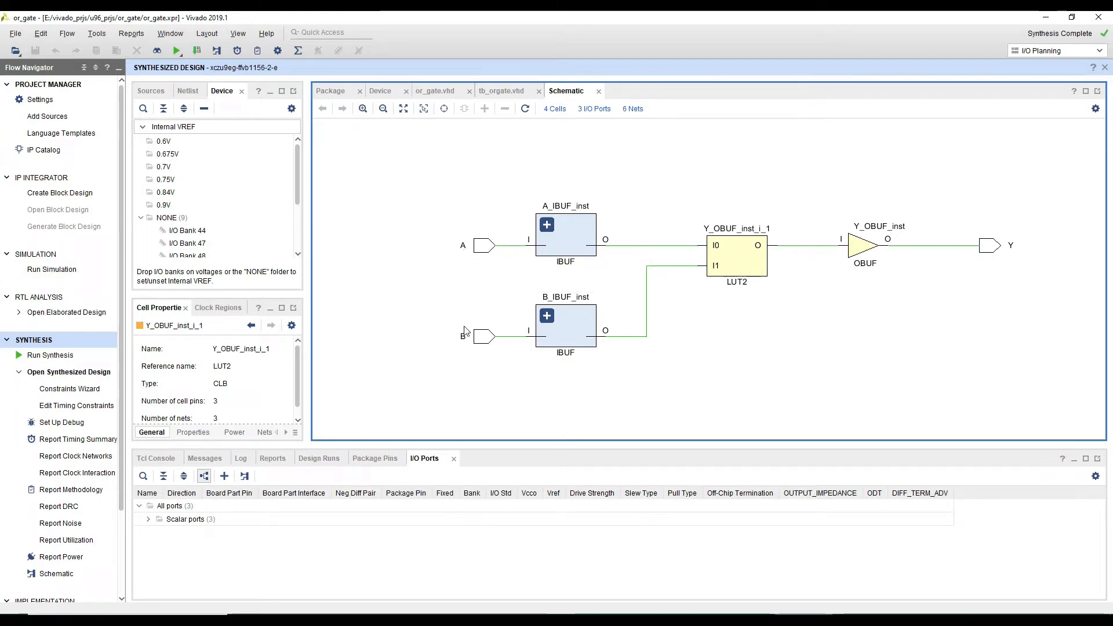
Step: Inspect the A_IBUF_inst and B_IBUF_inst input buffers by expanding their internal cells and collapsing them again
{"action": "left_click", "coordinate": [574, 239]}
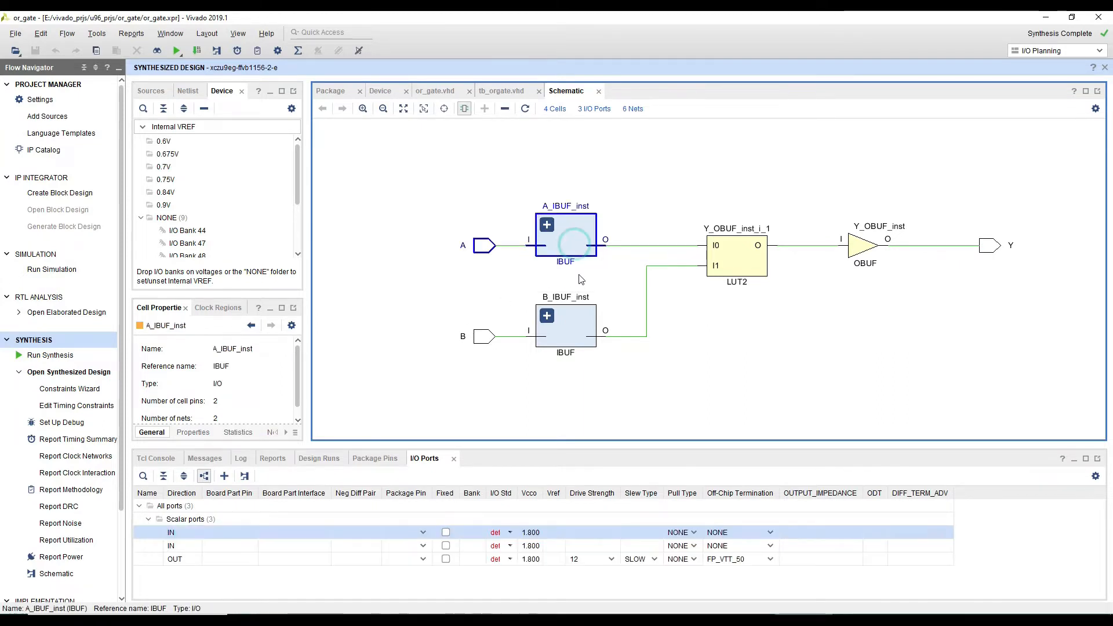
{"action": "left_click", "coordinate": [582, 324]}
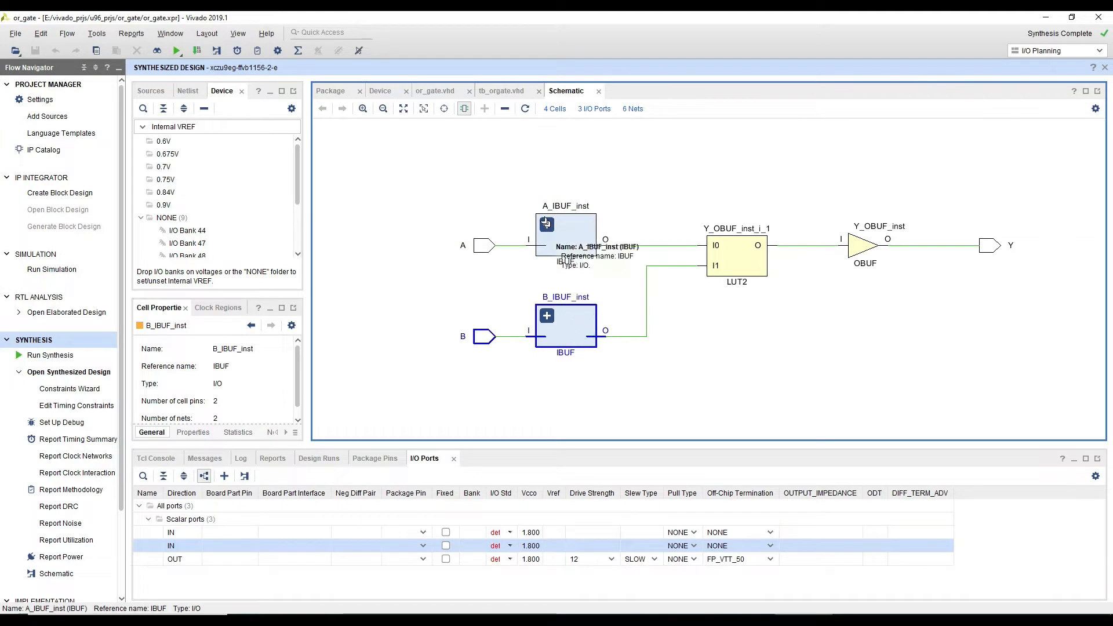
{"action": "left_click", "coordinate": [546, 225]}
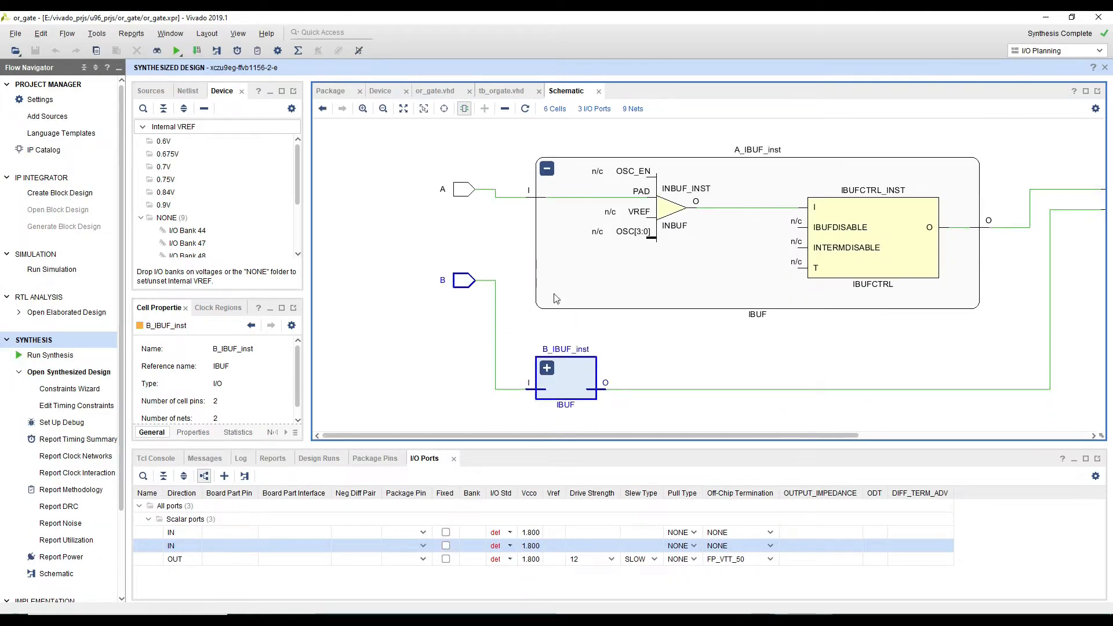
{"action": "left_click", "coordinate": [546, 367]}
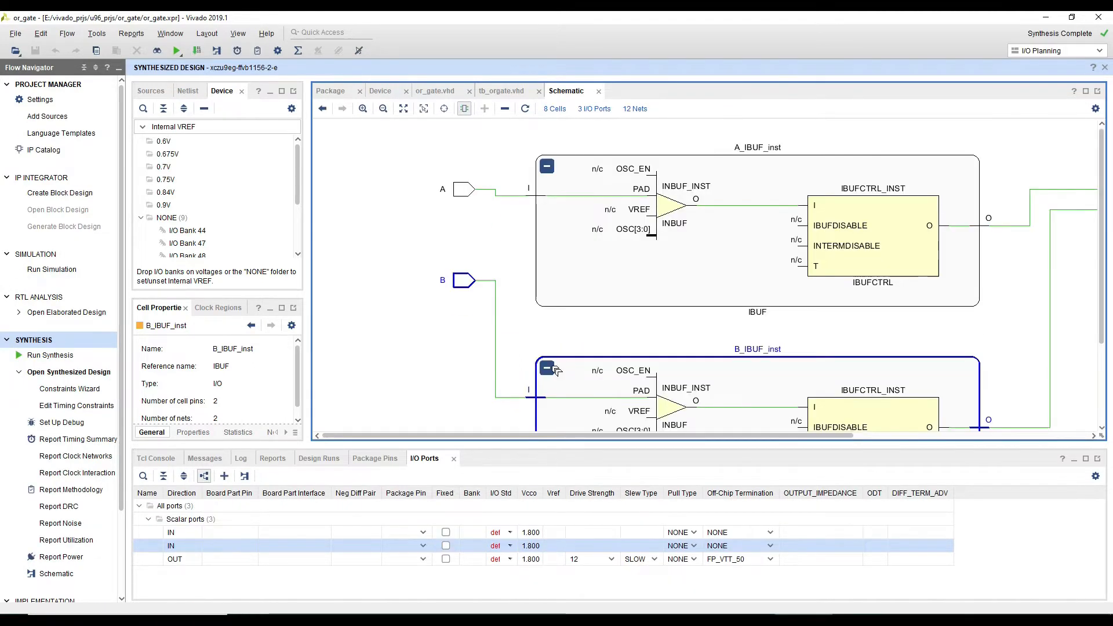
{"action": "left_click", "coordinate": [547, 368]}
{"action": "left_click", "coordinate": [547, 166]}
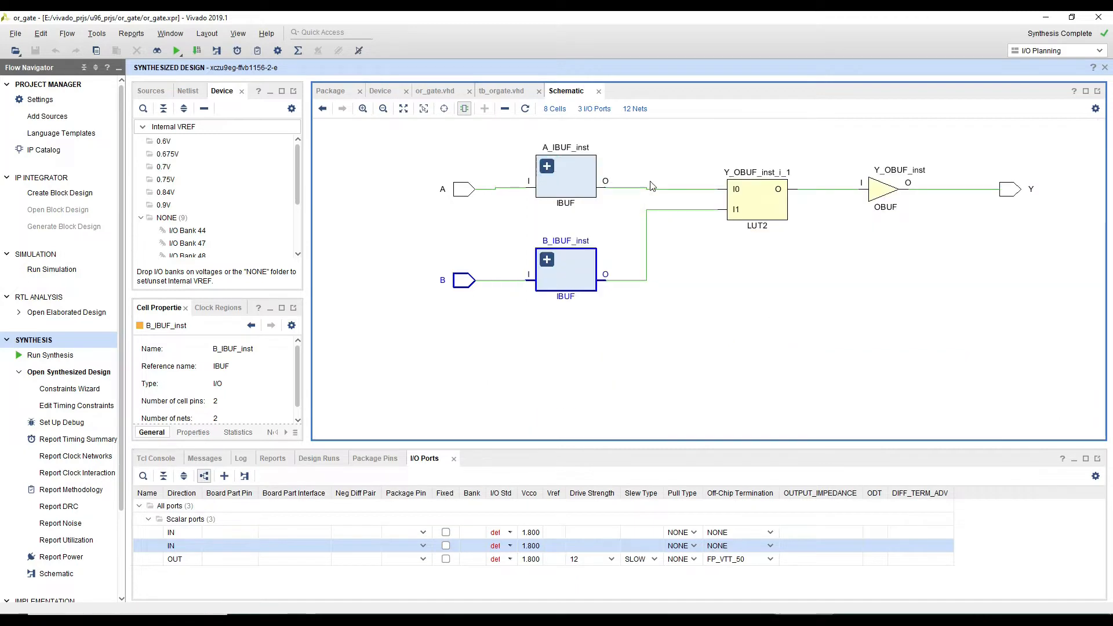
Step: Trace the B_IBUF, Y_OBUF and Y nets in the schematic and check input ports A and B
{"action": "left_click", "coordinate": [661, 209]}
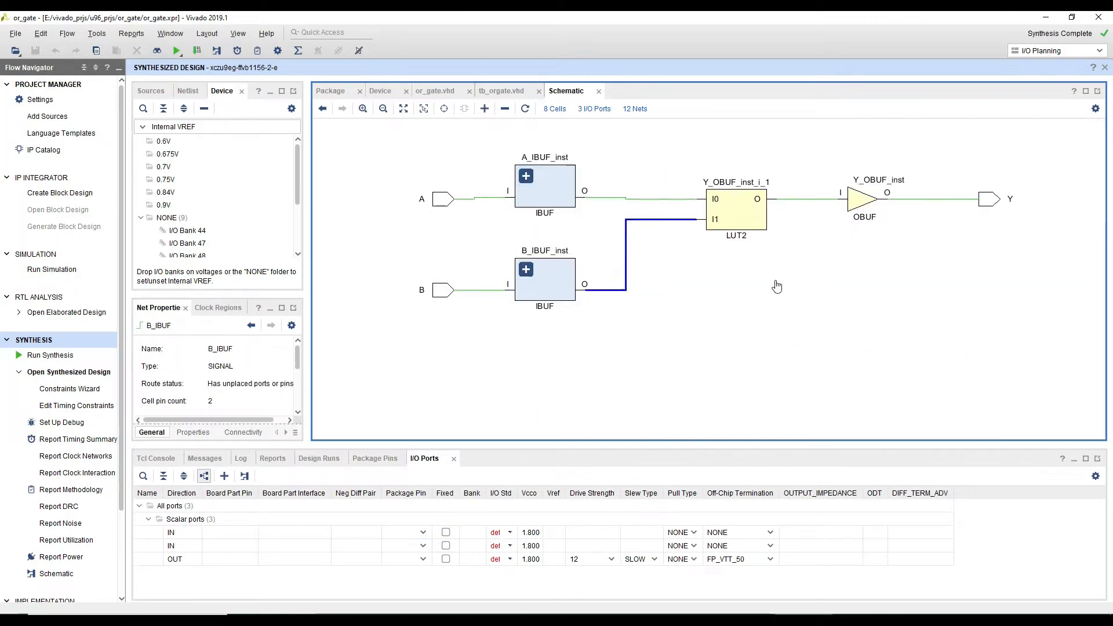
{"action": "left_click", "coordinate": [691, 240]}
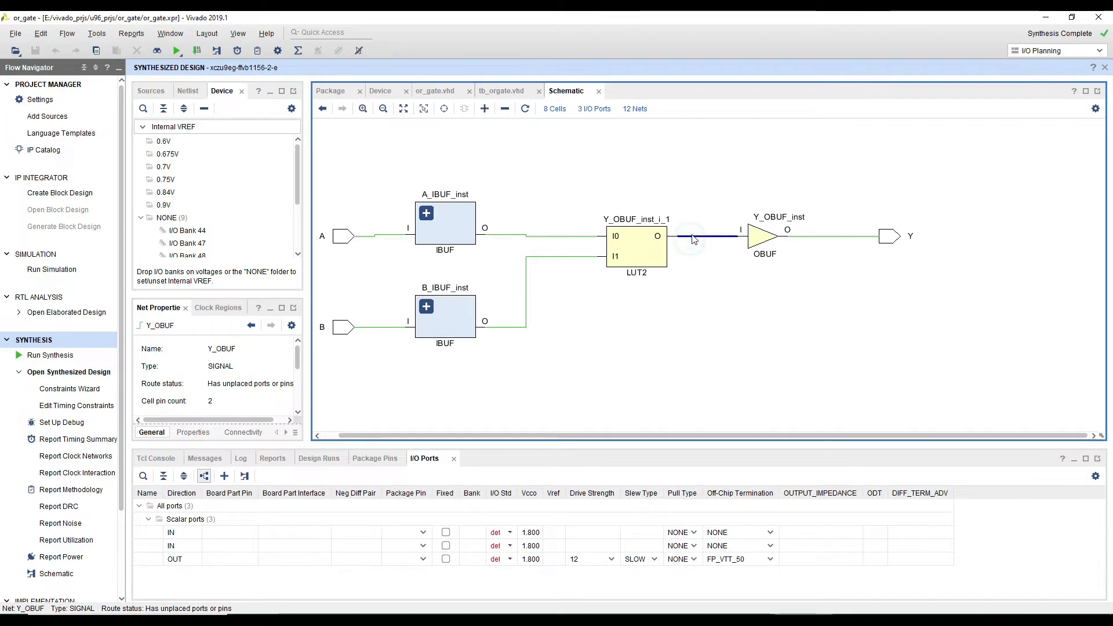
{"action": "left_click", "coordinate": [805, 236]}
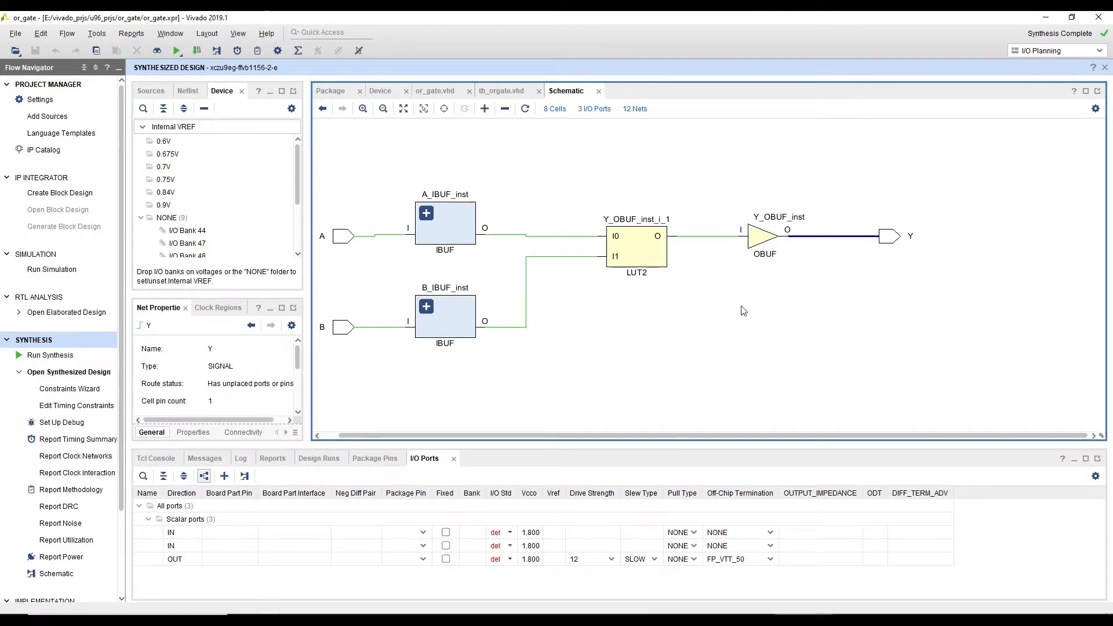
{"action": "scroll", "coordinate": [660, 319], "scroll_direction": "down", "scroll_amount": 1}
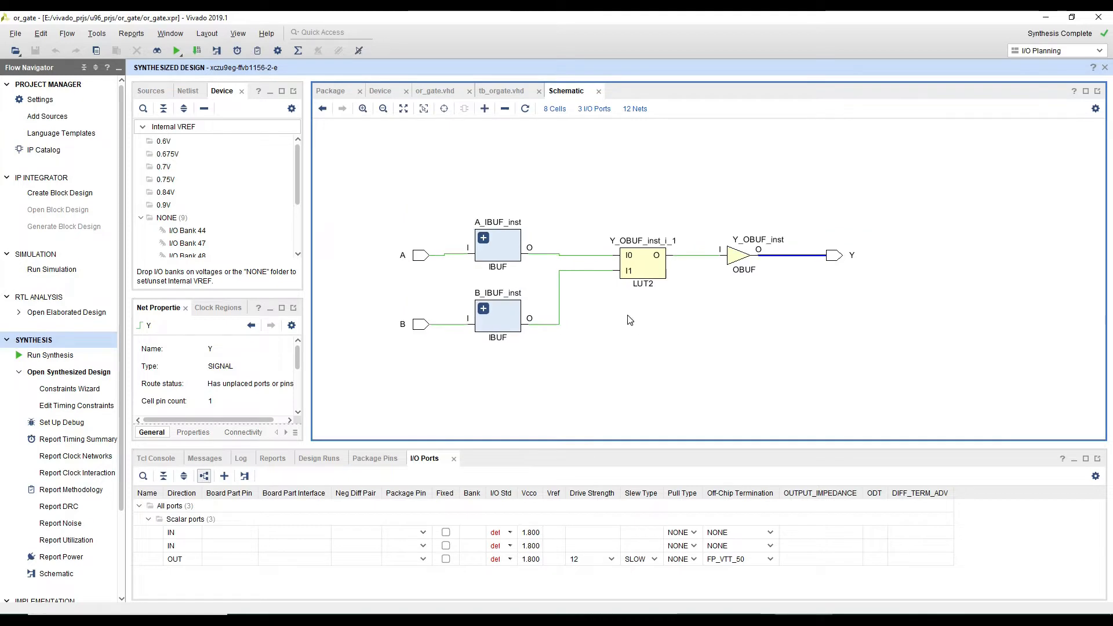
{"action": "left_click", "coordinate": [419, 256]}
{"action": "left_click", "coordinate": [419, 327]}
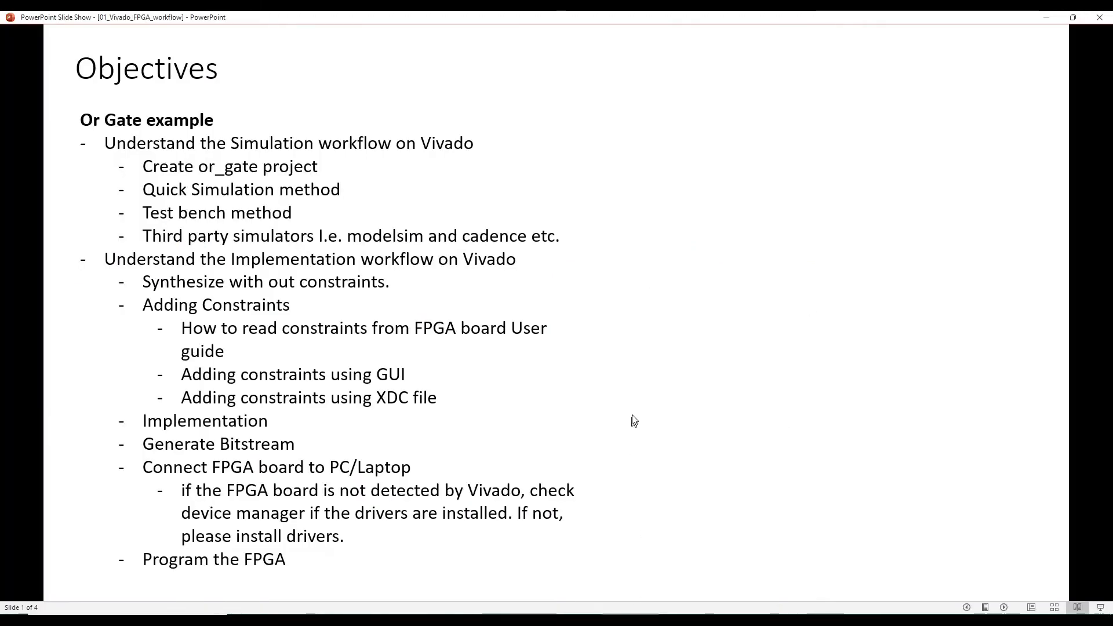
Step: View the FPGA Board slide in the PowerPoint slide show and minimize the presentation
{"action": "key", "text": "Right"}
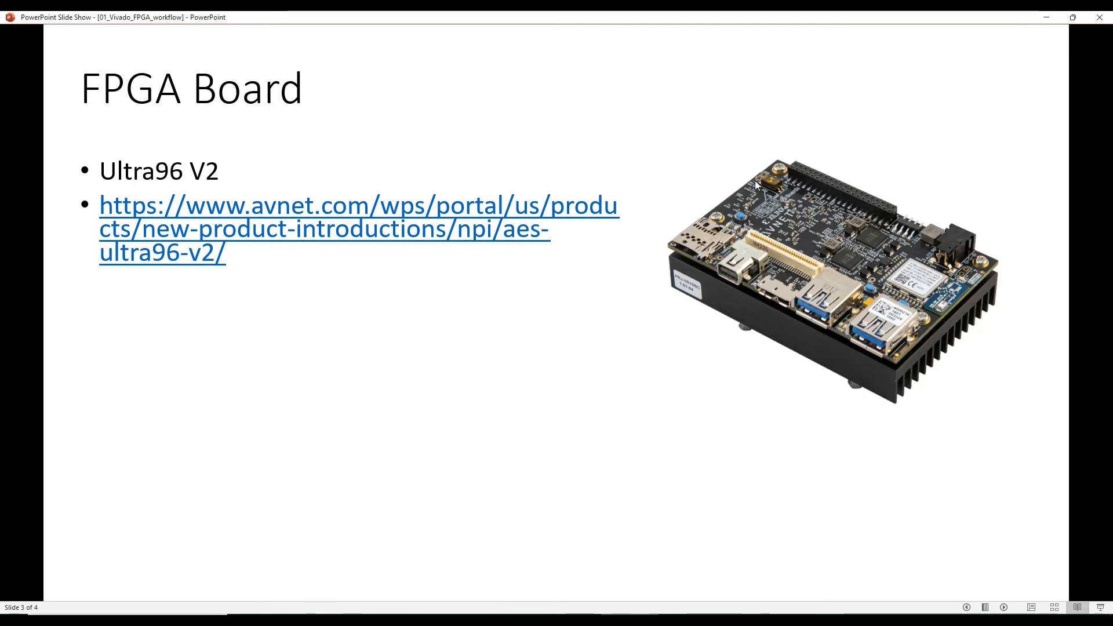
{"action": "left_click", "coordinate": [1049, 18]}
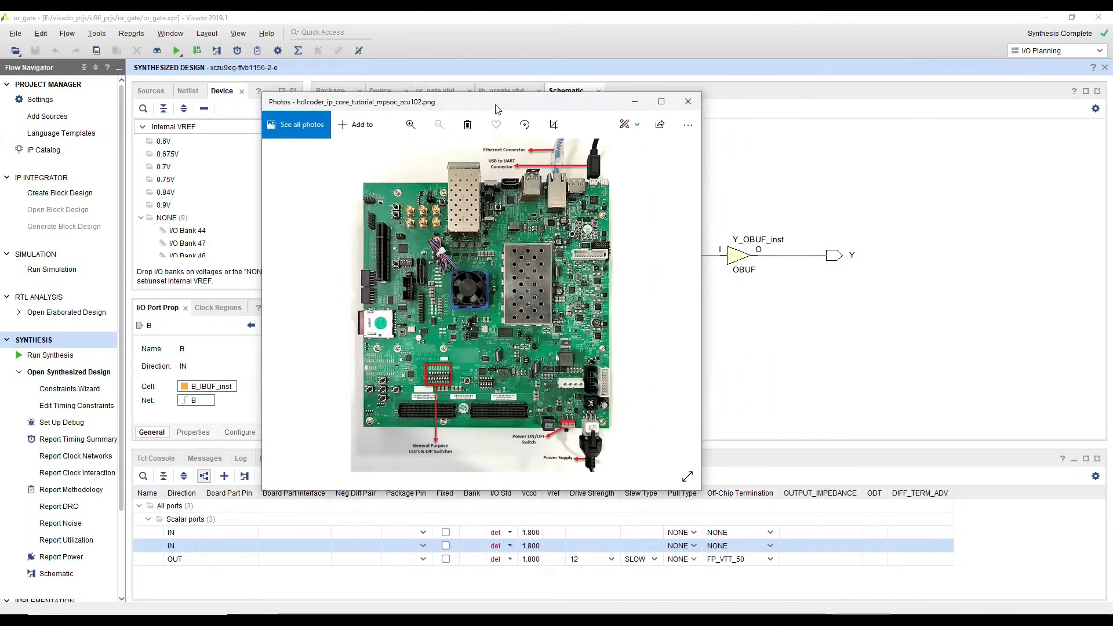
Step: Maximize the ZCU102 board photo and examine the general purpose LEDs, DIP switches and connectors up close
{"action": "double_click", "coordinate": [494, 104]}
{"action": "scroll", "coordinate": [352, 531], "scroll_direction": "up", "scroll_amount": 5}
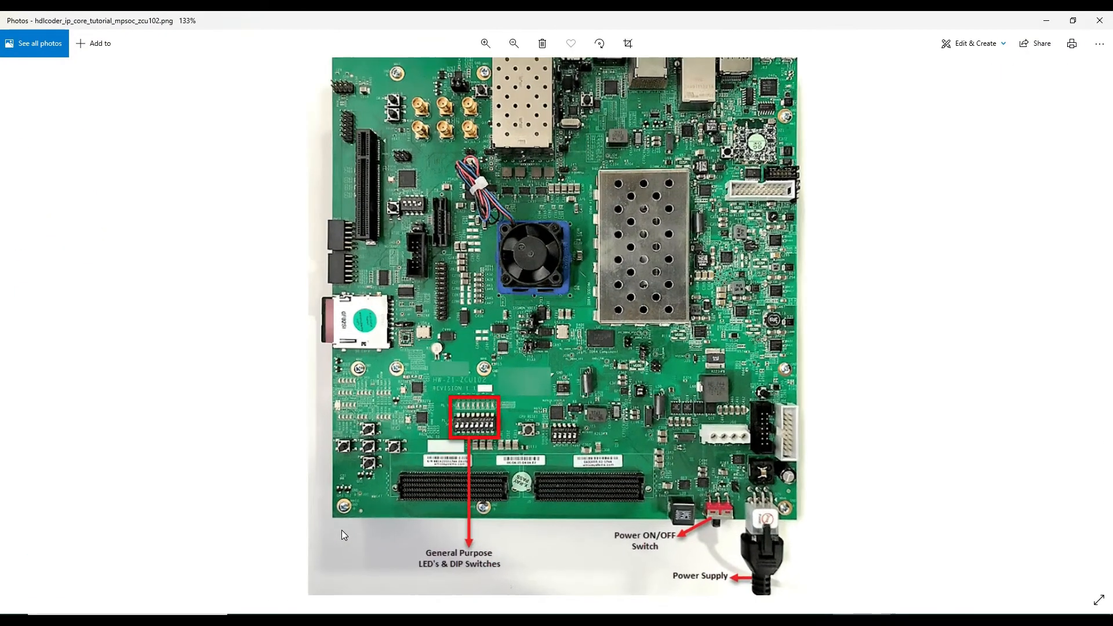
{"action": "scroll", "coordinate": [115, 443], "scroll_direction": "up", "scroll_amount": 1}
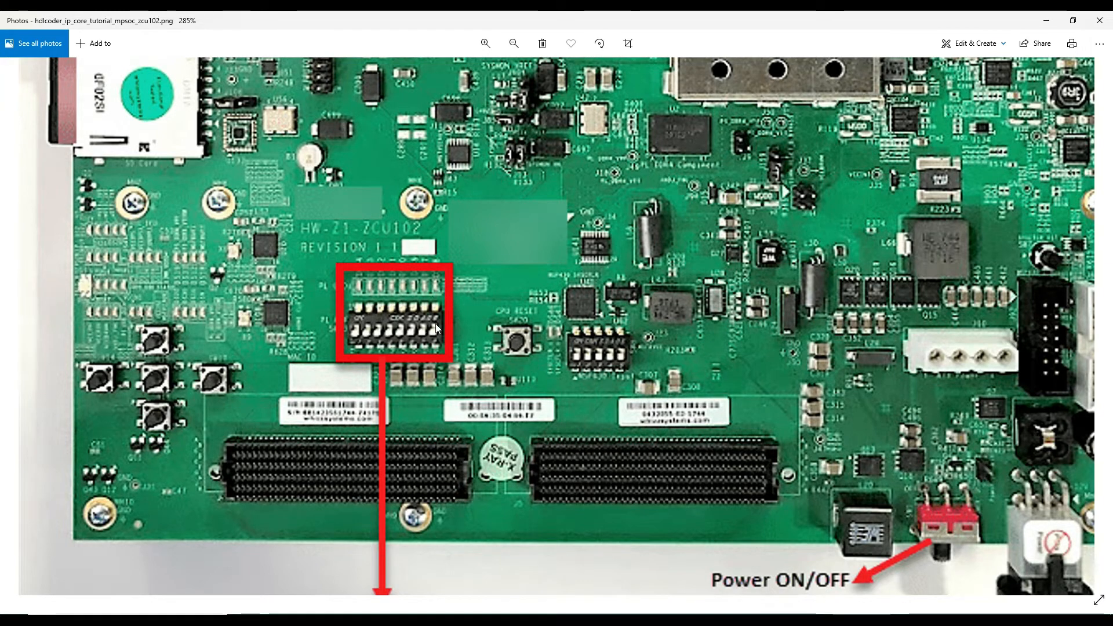
{"action": "scroll", "coordinate": [438, 322], "scroll_direction": "down", "scroll_amount": 4}
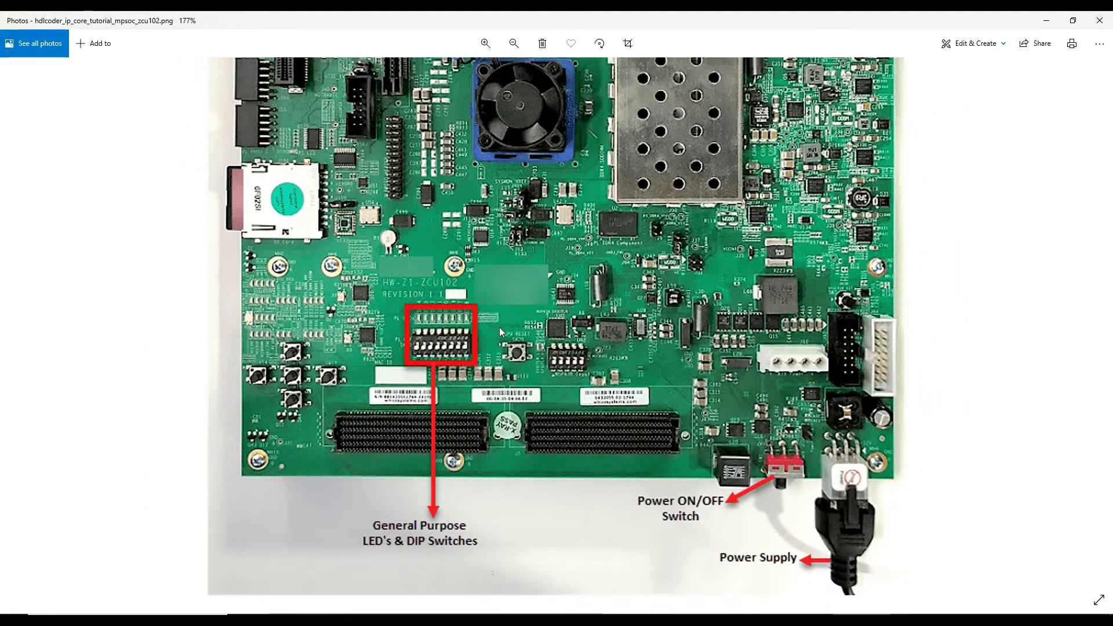
{"action": "scroll", "coordinate": [499, 327], "scroll_direction": "down", "scroll_amount": 3}
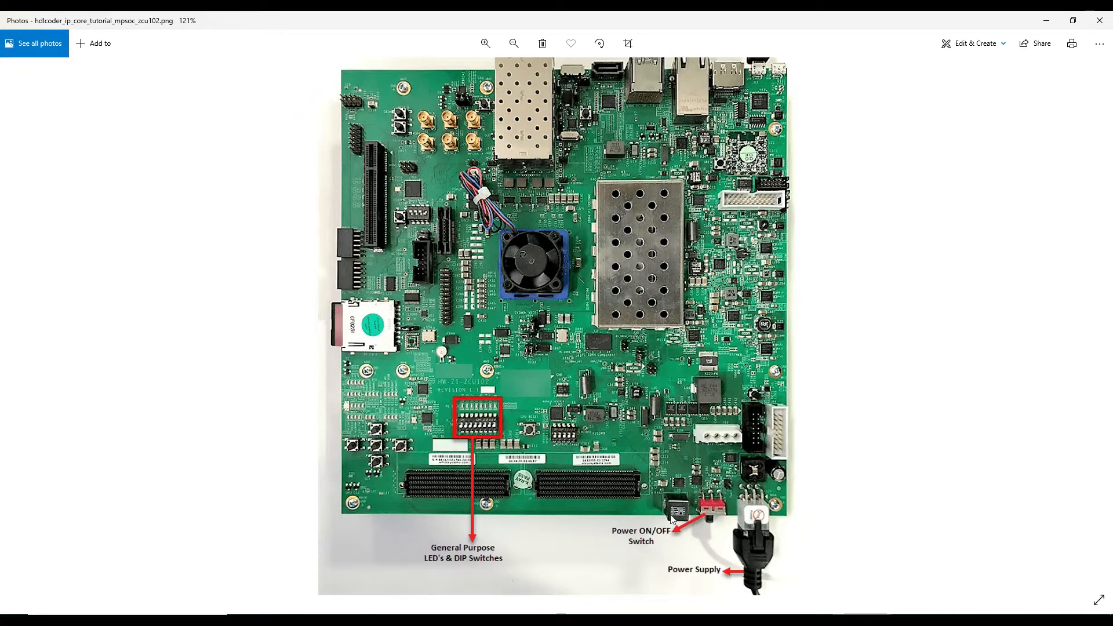
{"action": "scroll", "coordinate": [725, 128], "scroll_direction": "down", "scroll_amount": 3}
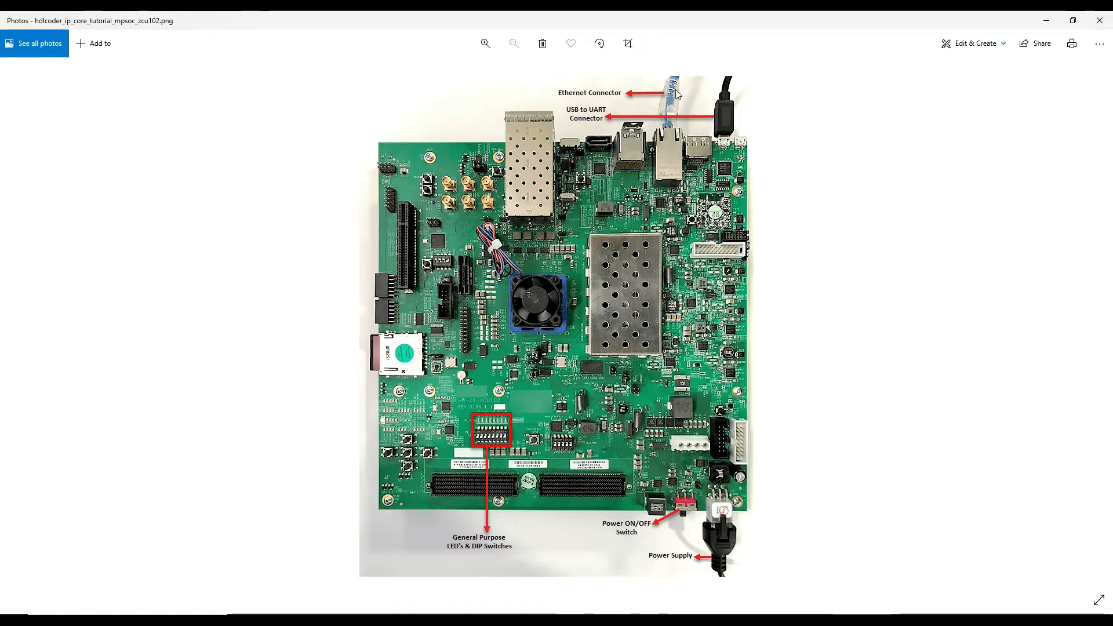
Step: Minimize the board photo to return to Vivado, enlarge the I/O Ports pane and view the Package Pins list
{"action": "left_click", "coordinate": [1046, 21]}
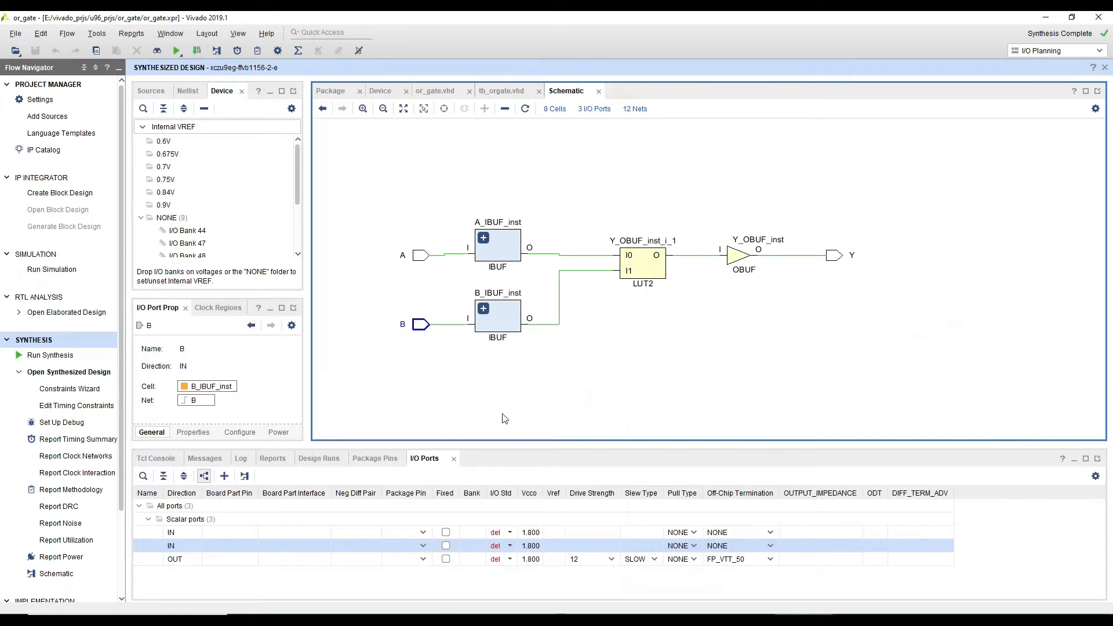
{"action": "left_click_drag", "start_coordinate": [496, 442], "coordinate": [441, 393]}
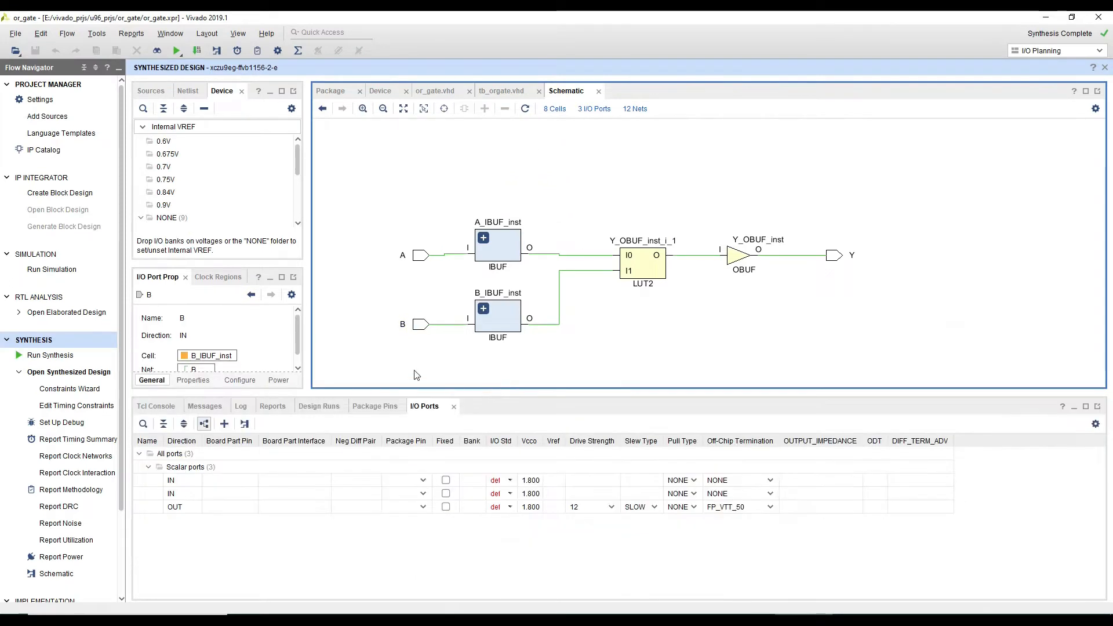
{"action": "left_click_drag", "start_coordinate": [307, 377], "coordinate": [296, 376]}
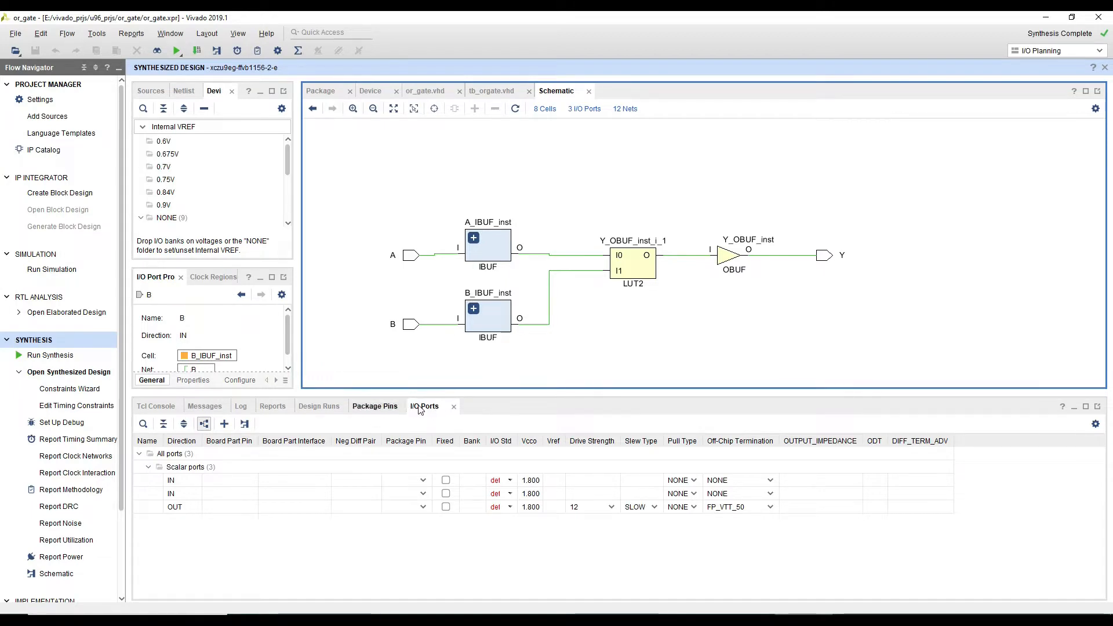
{"action": "left_click", "coordinate": [375, 406]}
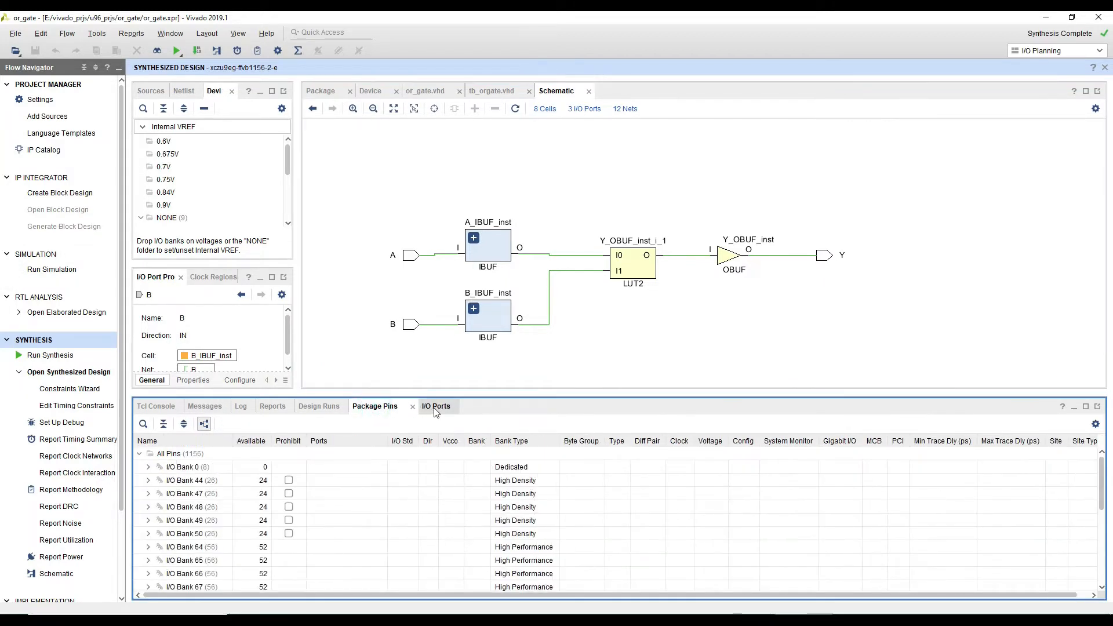
{"action": "left_click", "coordinate": [429, 407]}
Step: Switch the synthesized design to Default Layout and return to the I/O Planning layout
{"action": "left_click", "coordinate": [1082, 51]}
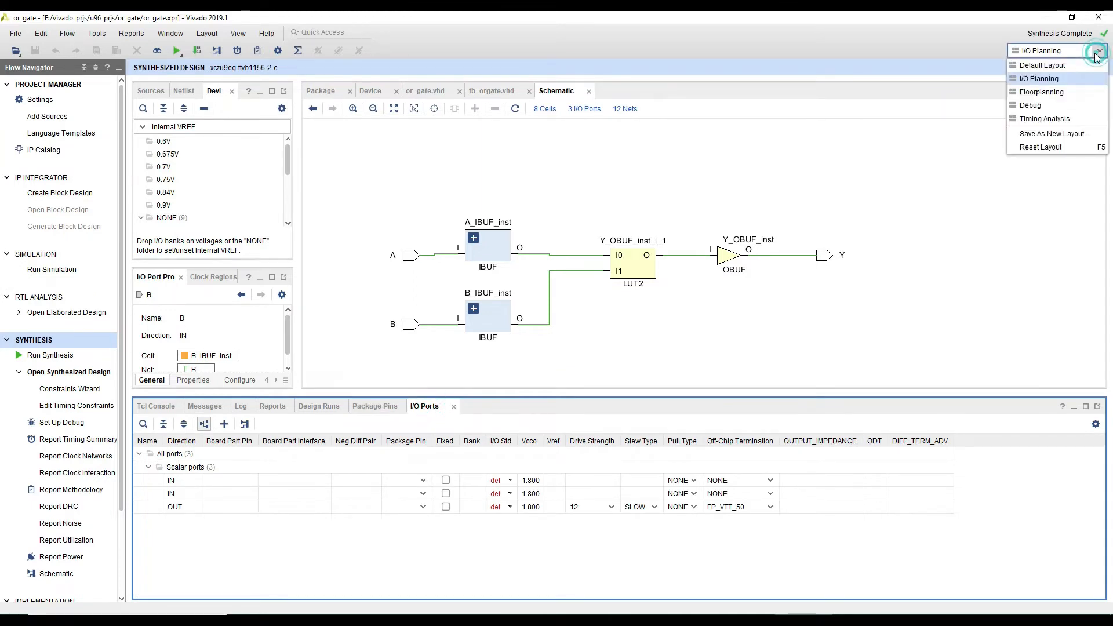
{"action": "left_click", "coordinate": [1041, 65]}
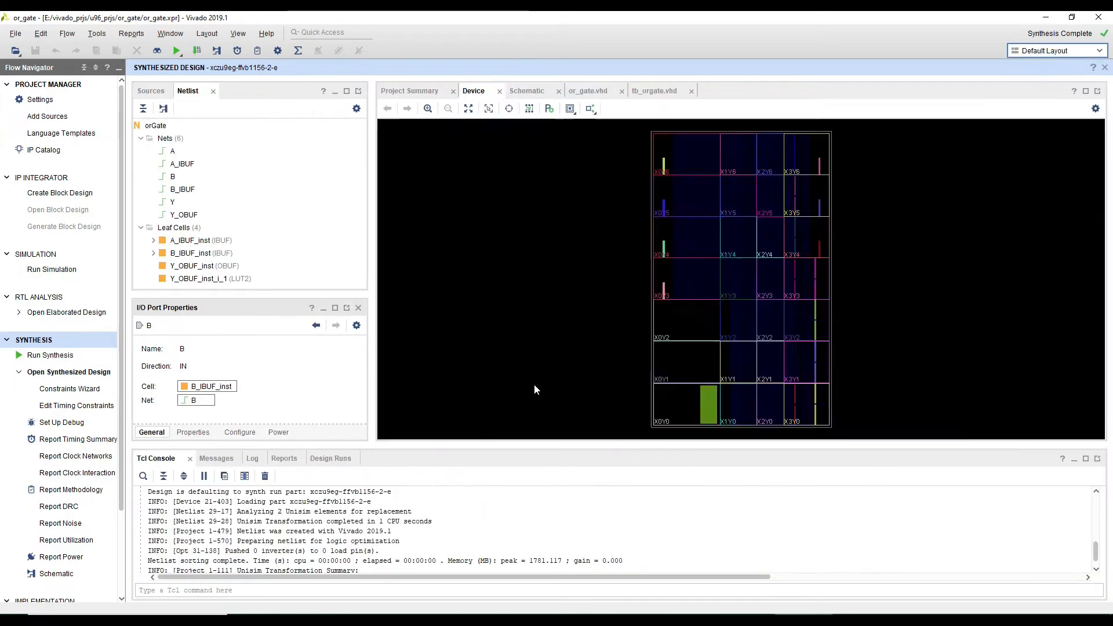
{"action": "left_click", "coordinate": [388, 459]}
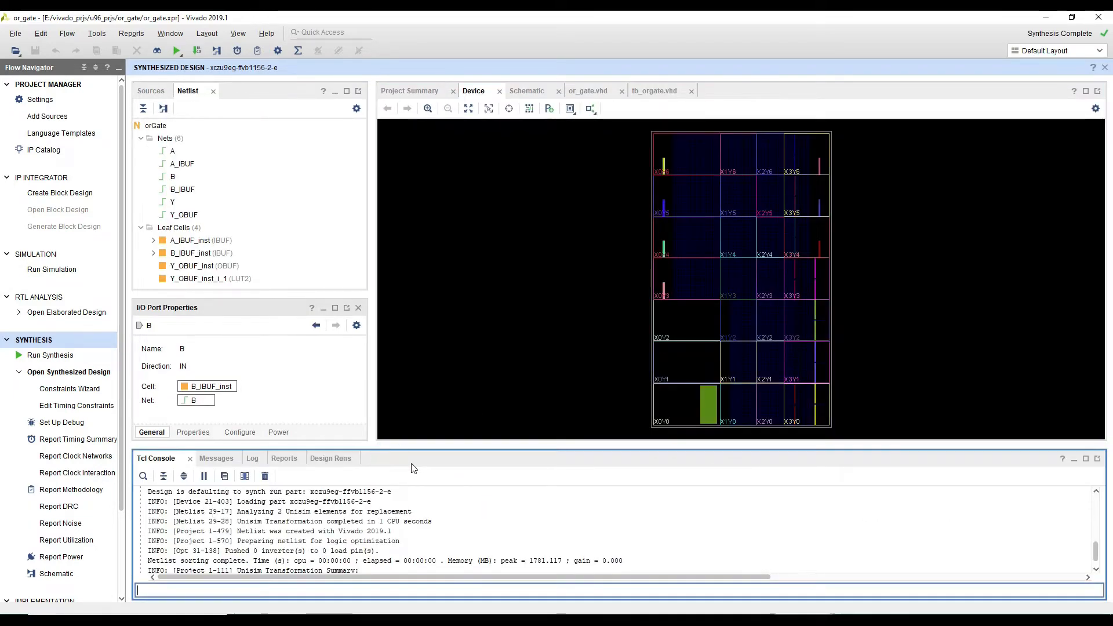
{"action": "left_click", "coordinate": [1092, 51]}
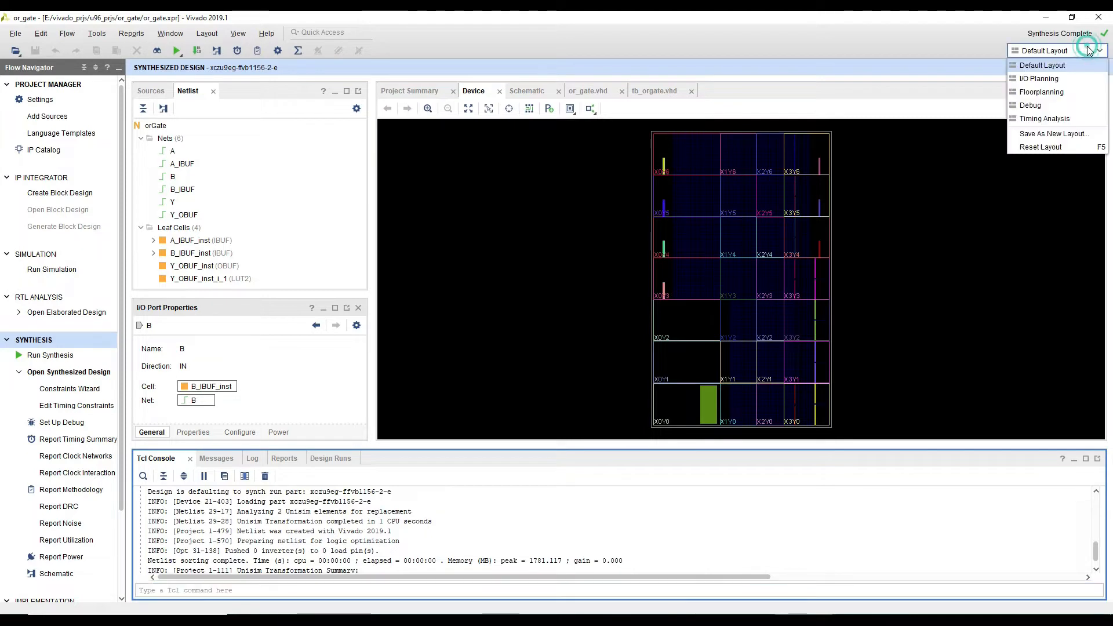
{"action": "left_click", "coordinate": [1037, 81]}
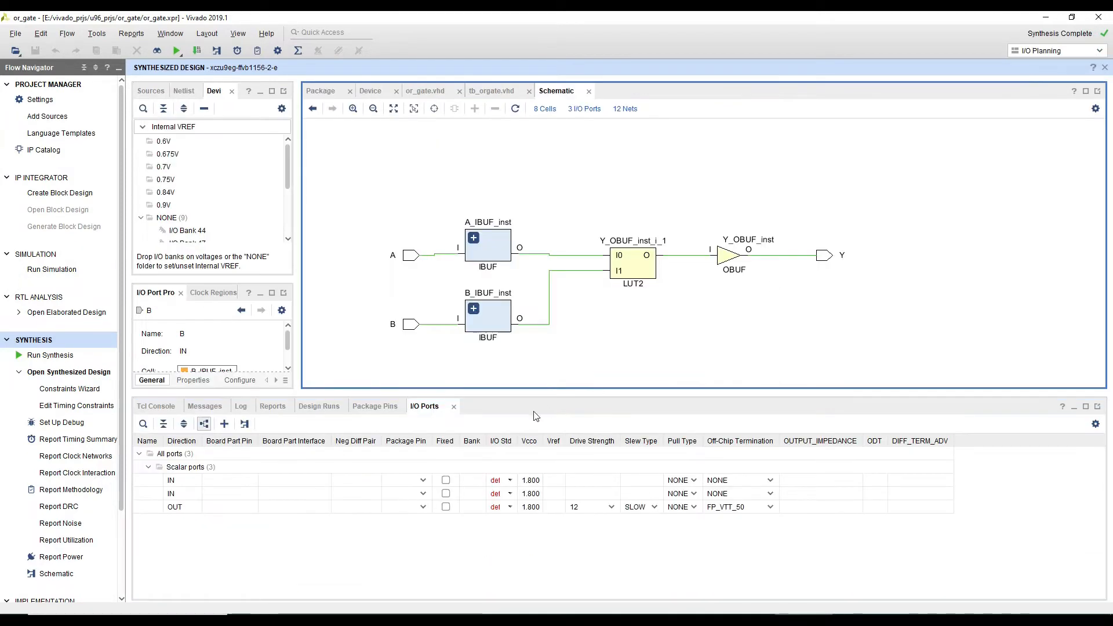
Step: Enlarge the I/O Ports pane and match its two IN ports and the OUT port to A, B and Y in the schematic
{"action": "left_click_drag", "start_coordinate": [411, 392], "coordinate": [411, 343]}
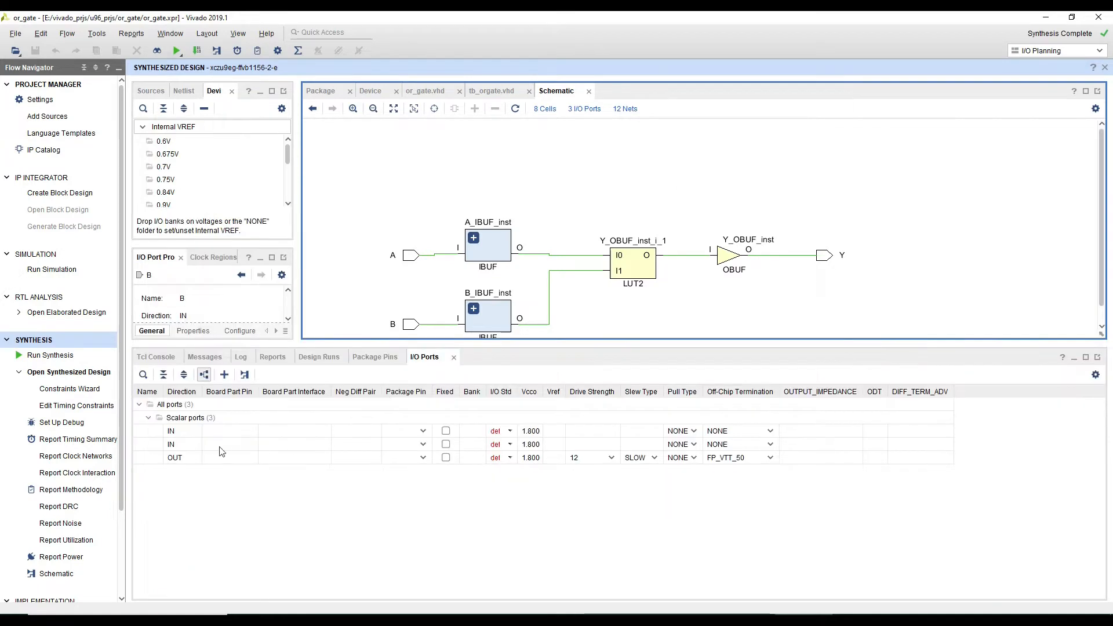
{"action": "left_click", "coordinate": [171, 431]}
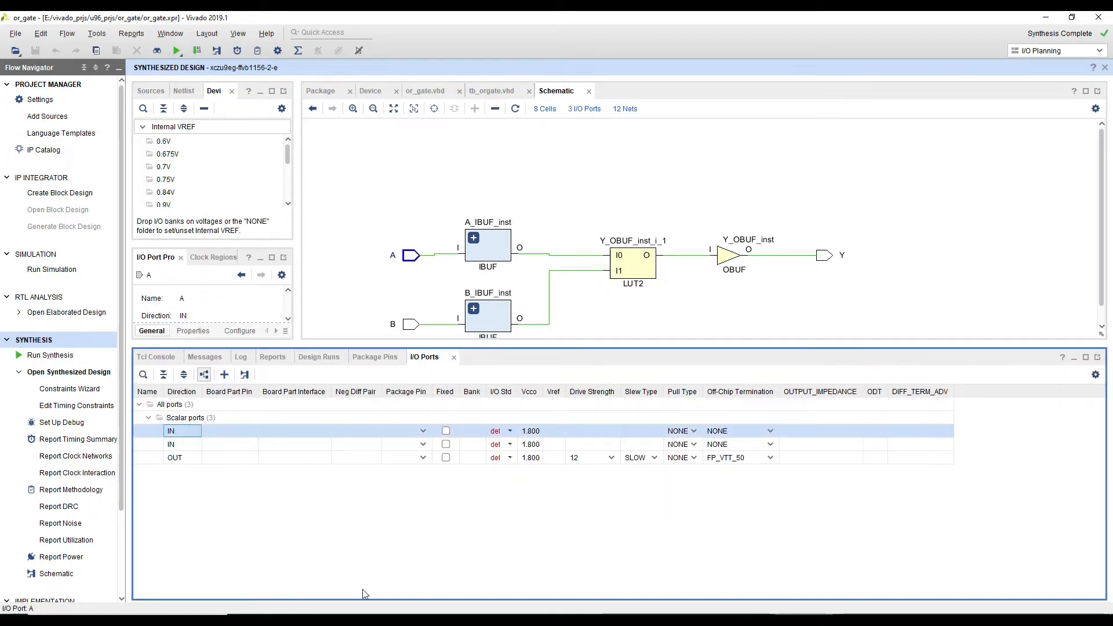
{"action": "left_click", "coordinate": [180, 432]}
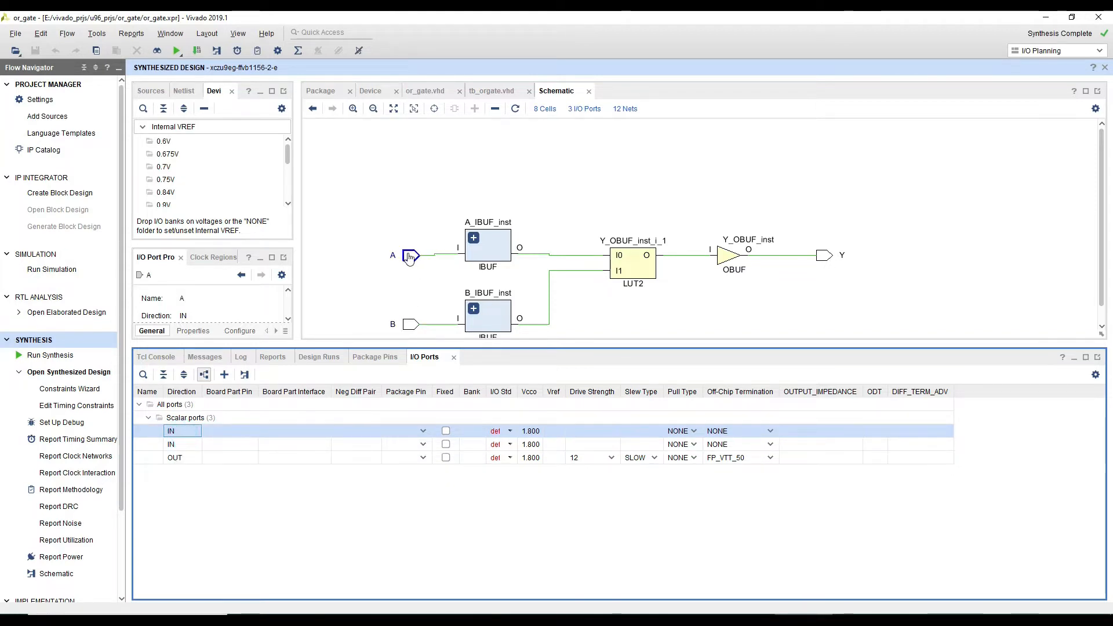
{"action": "left_click", "coordinate": [182, 444]}
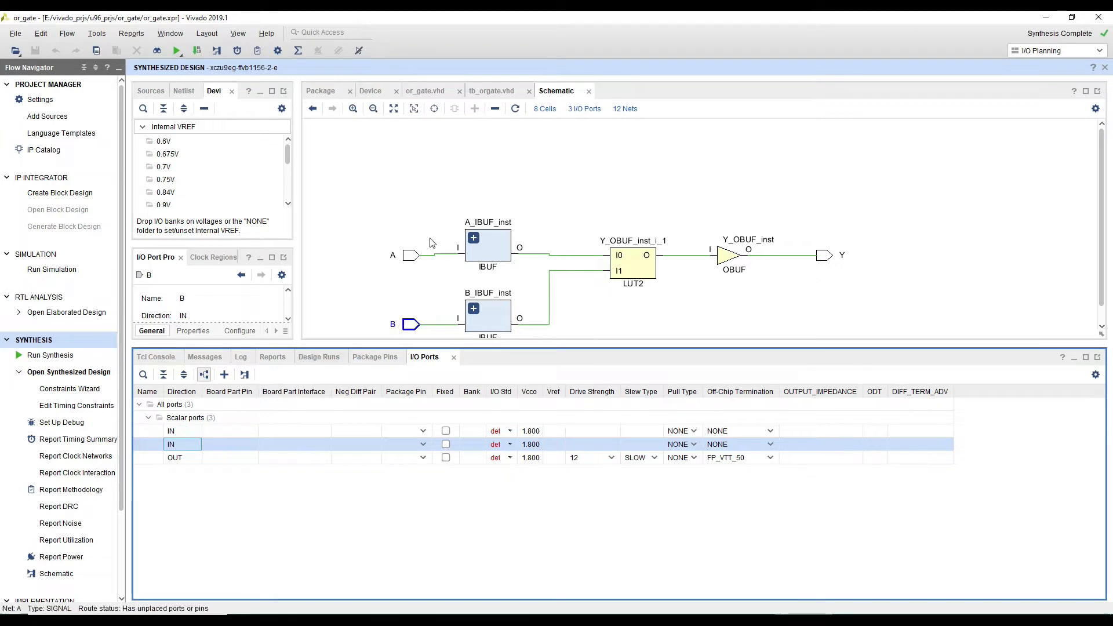
{"action": "left_click", "coordinate": [174, 457]}
{"action": "left_click", "coordinate": [839, 278]}
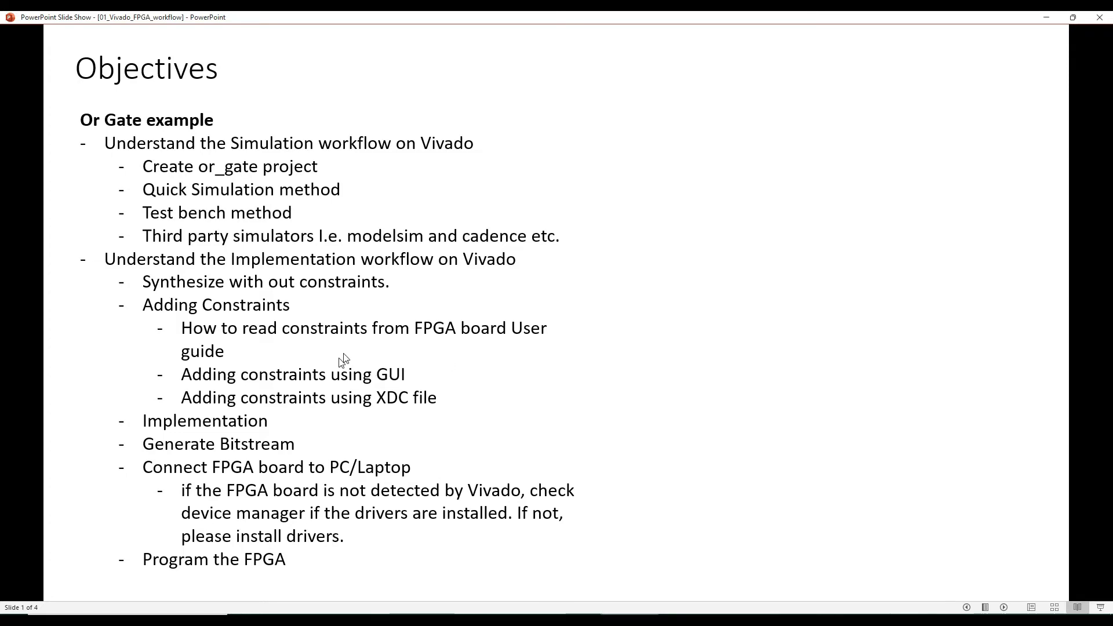
Step: Minimize the PowerPoint Objectives slide and the ZCU102 board photo, selecting input port A in the schematic between them
{"action": "left_click", "coordinate": [1046, 17]}
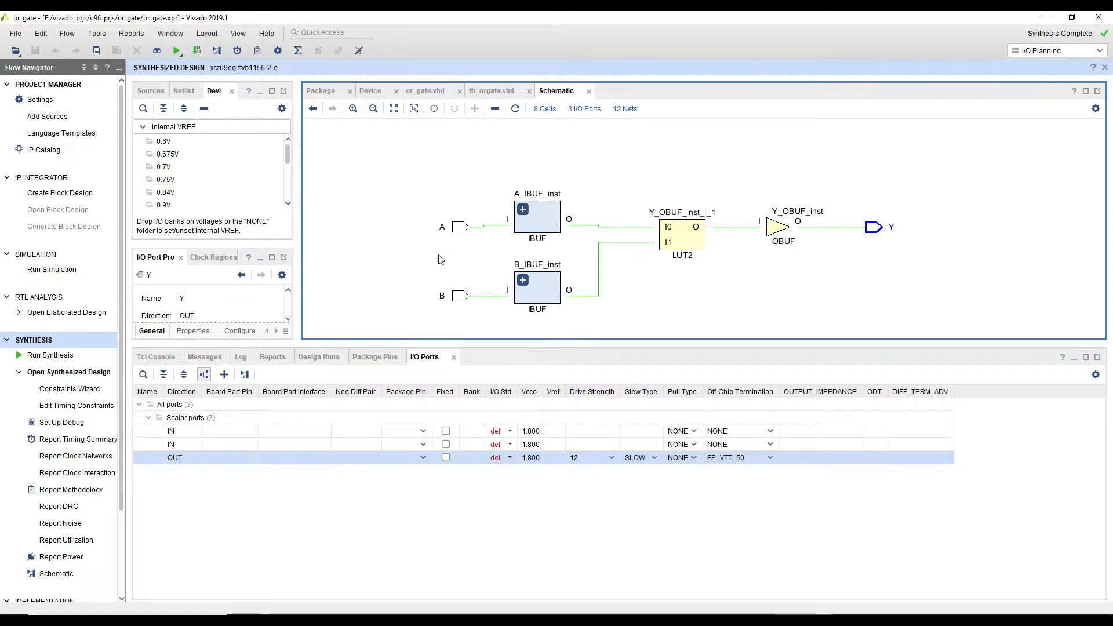
{"action": "left_click", "coordinate": [457, 229]}
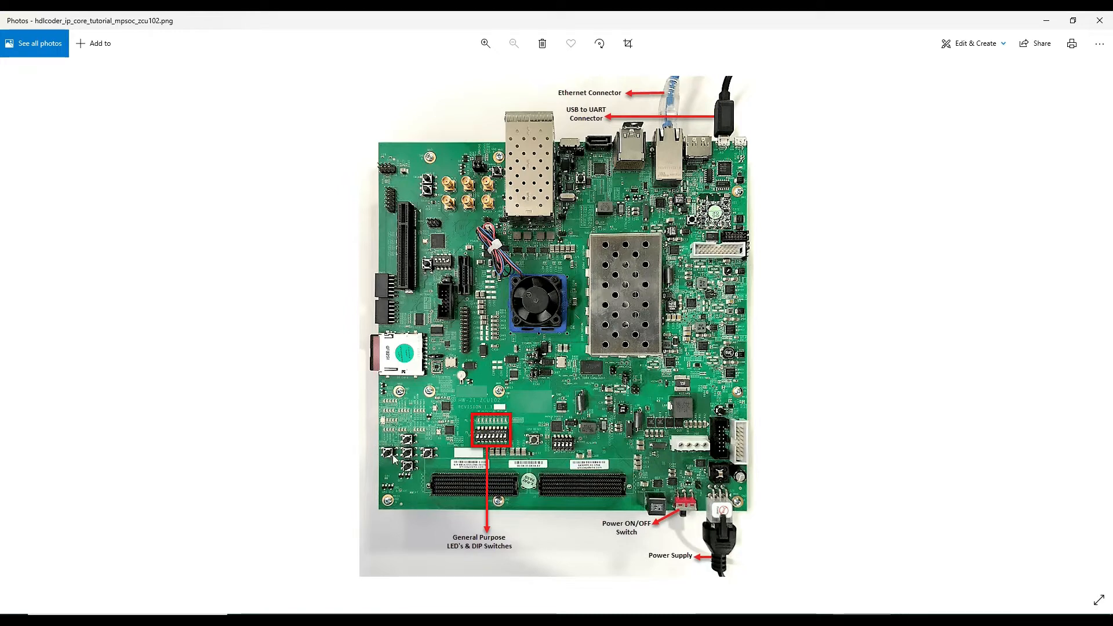
{"action": "double_click", "coordinate": [822, 25]}
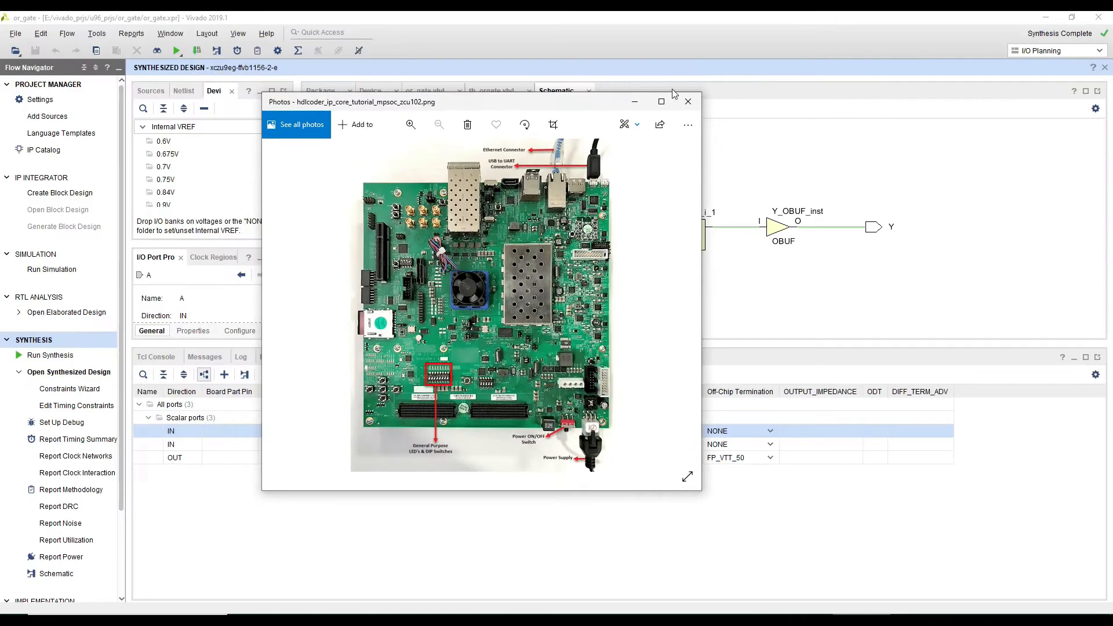
{"action": "left_click", "coordinate": [635, 103]}
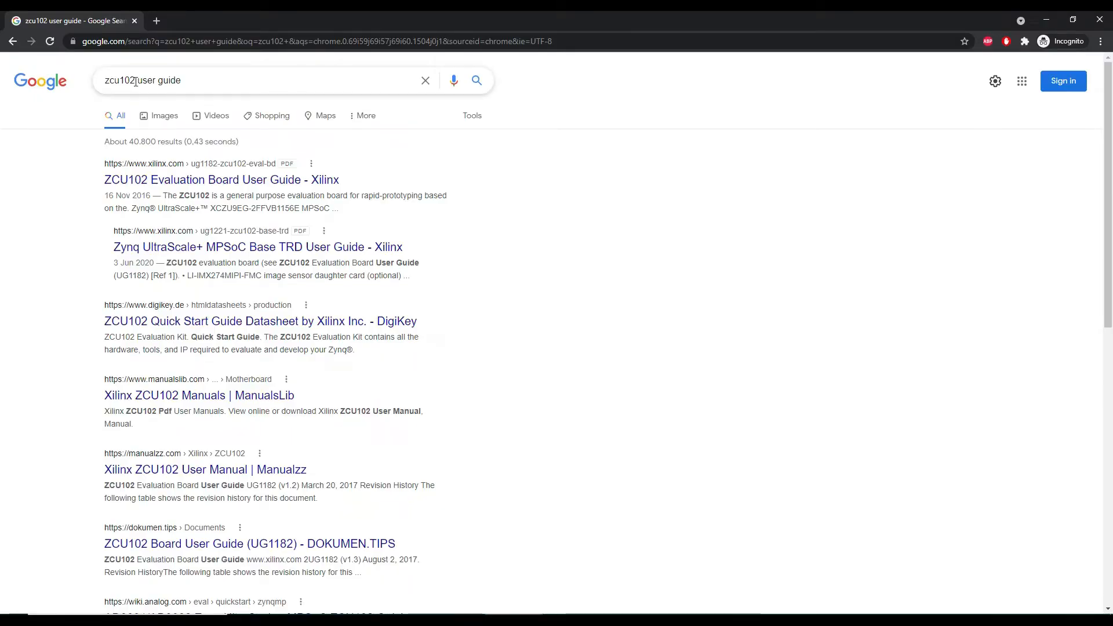
Step: In the Chrome search results for zcu102 user guide, open Xilinx's ZCU102 Evaluation Board User Guide in a new tab and show it
{"action": "left_click", "coordinate": [191, 80]}
{"action": "left_click", "coordinate": [27, 190]}
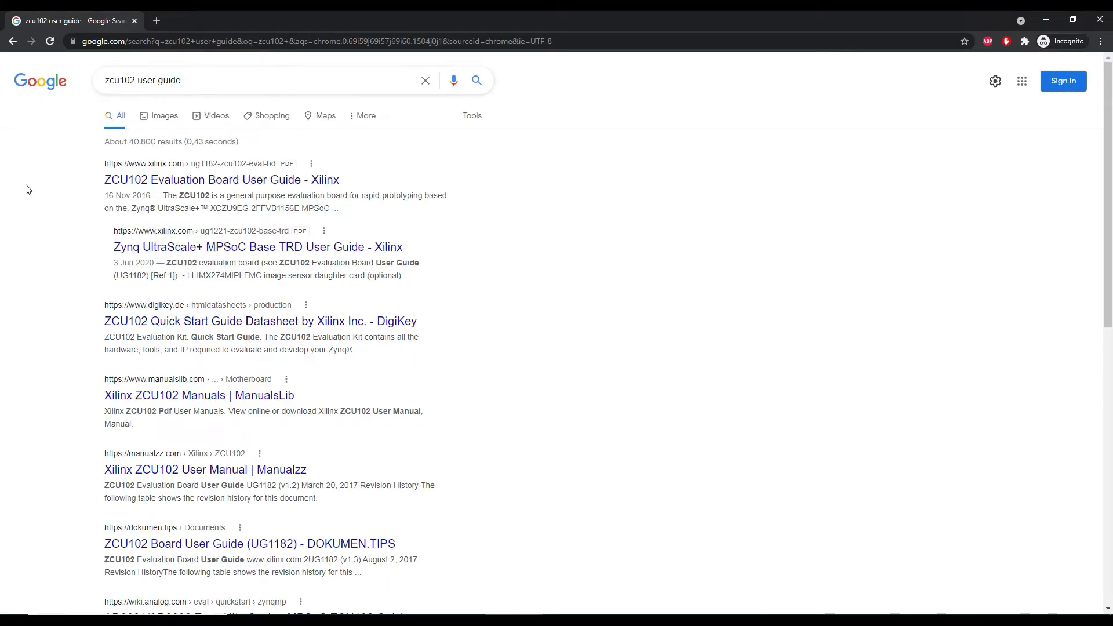
{"action": "middle_click", "coordinate": [125, 186]}
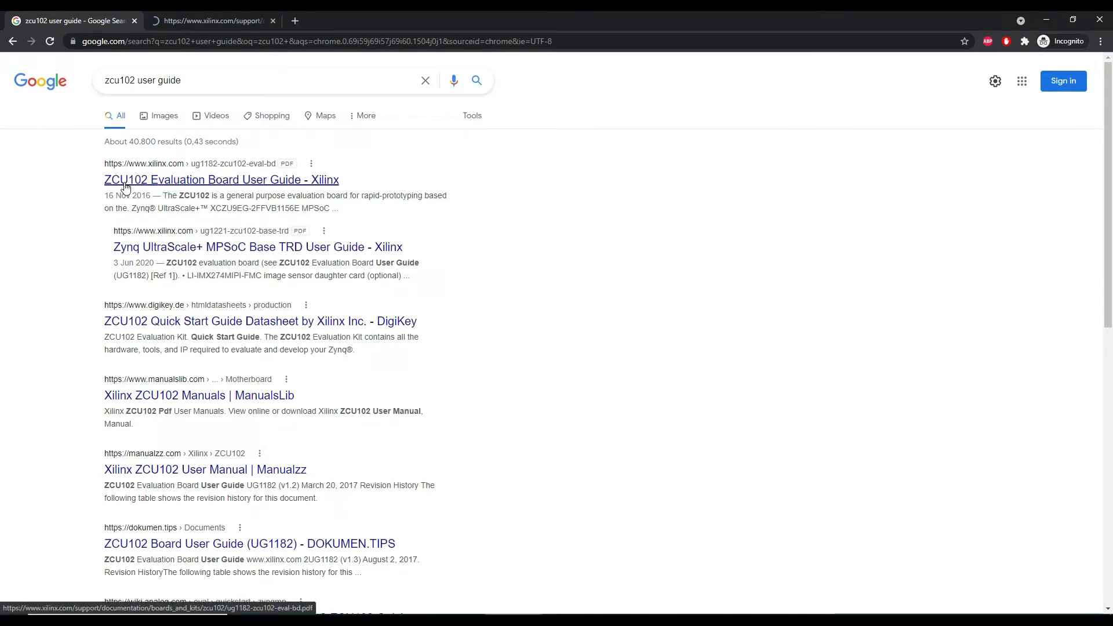
{"action": "left_click", "coordinate": [201, 14]}
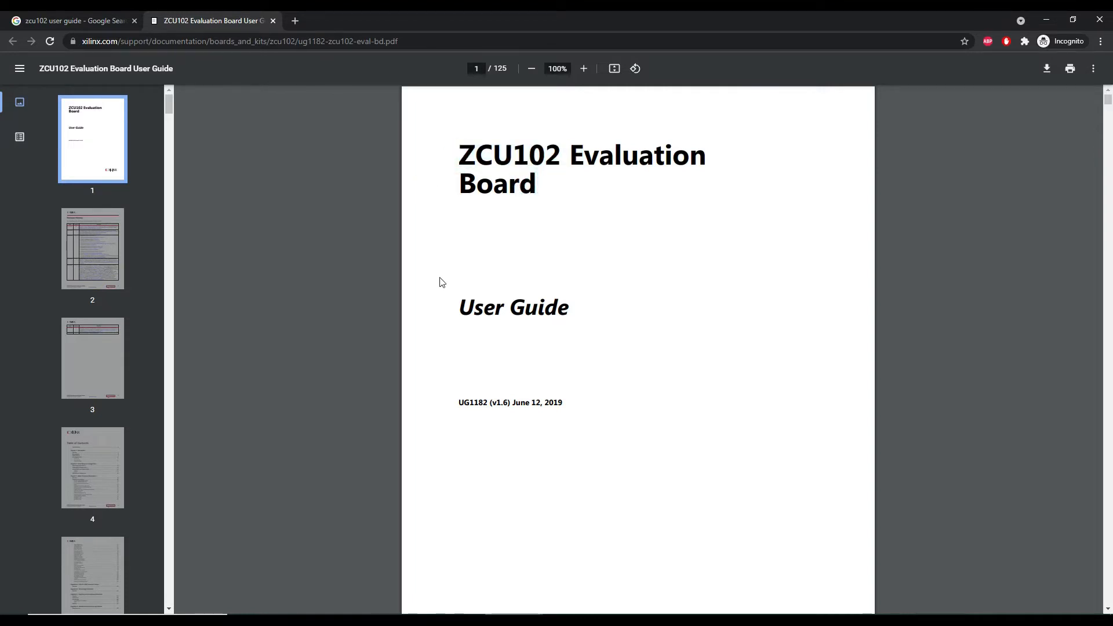
Step: Browse the user guide to Figure 2-1 on page 13 and examine the numbered ZCU102 board component callouts up close
{"action": "scroll", "coordinate": [457, 313], "scroll_direction": "down", "scroll_amount": 1}
{"action": "scroll", "coordinate": [464, 330], "scroll_direction": "down", "scroll_amount": 15}
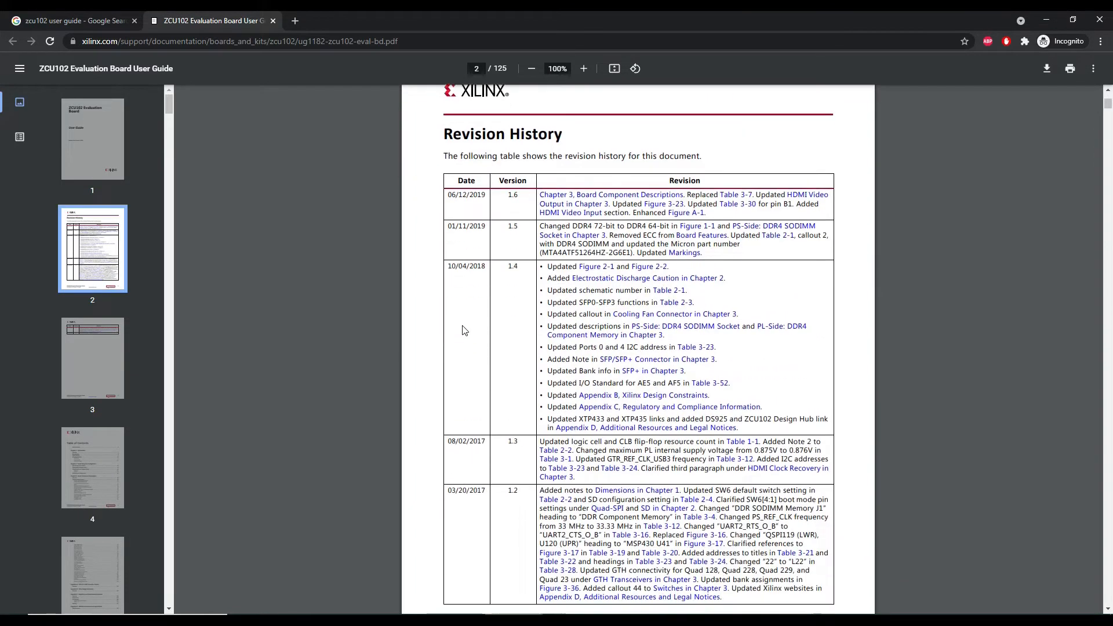
{"action": "scroll", "coordinate": [463, 330], "scroll_direction": "down", "scroll_amount": 20}
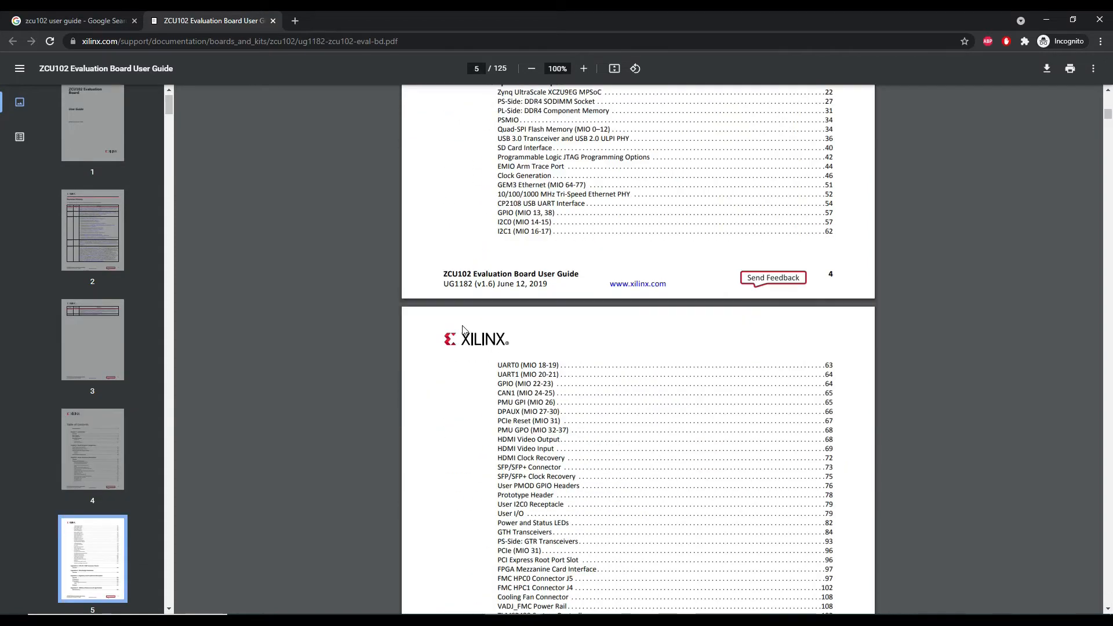
{"action": "scroll", "coordinate": [464, 331], "scroll_direction": "down", "scroll_amount": 20}
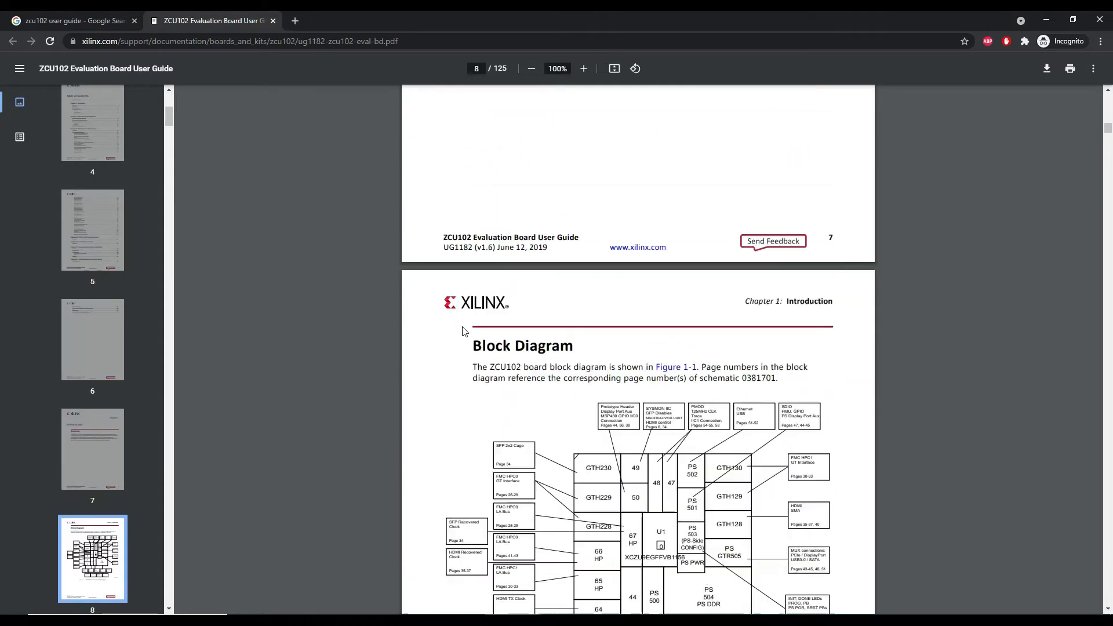
{"action": "scroll", "coordinate": [466, 330], "scroll_direction": "down", "scroll_amount": 20}
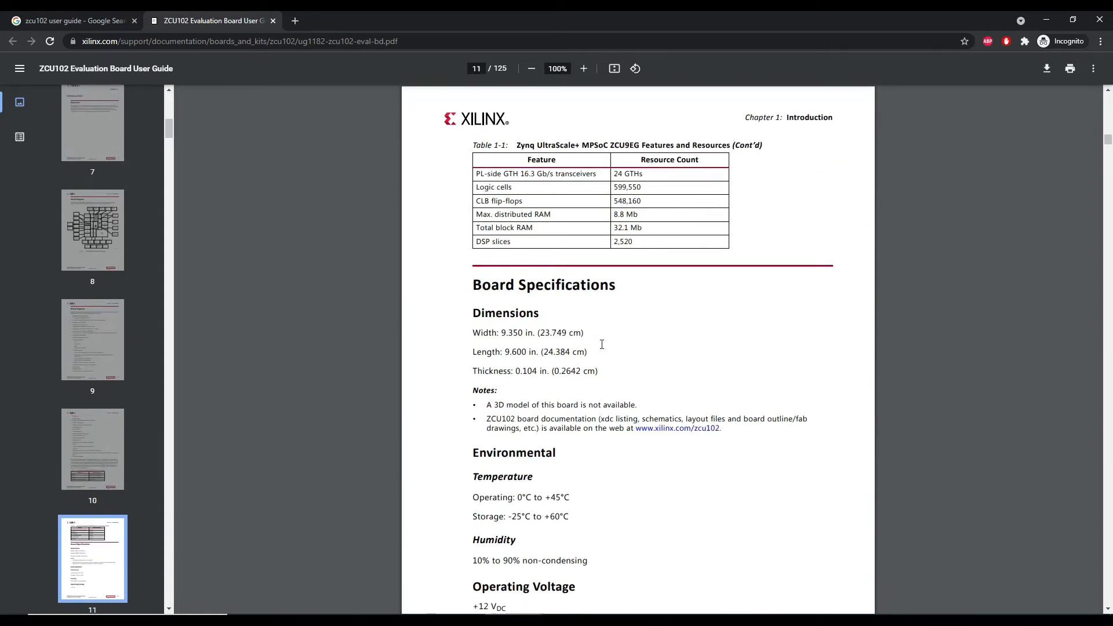
{"action": "scroll", "coordinate": [670, 356], "scroll_direction": "down", "scroll_amount": 16}
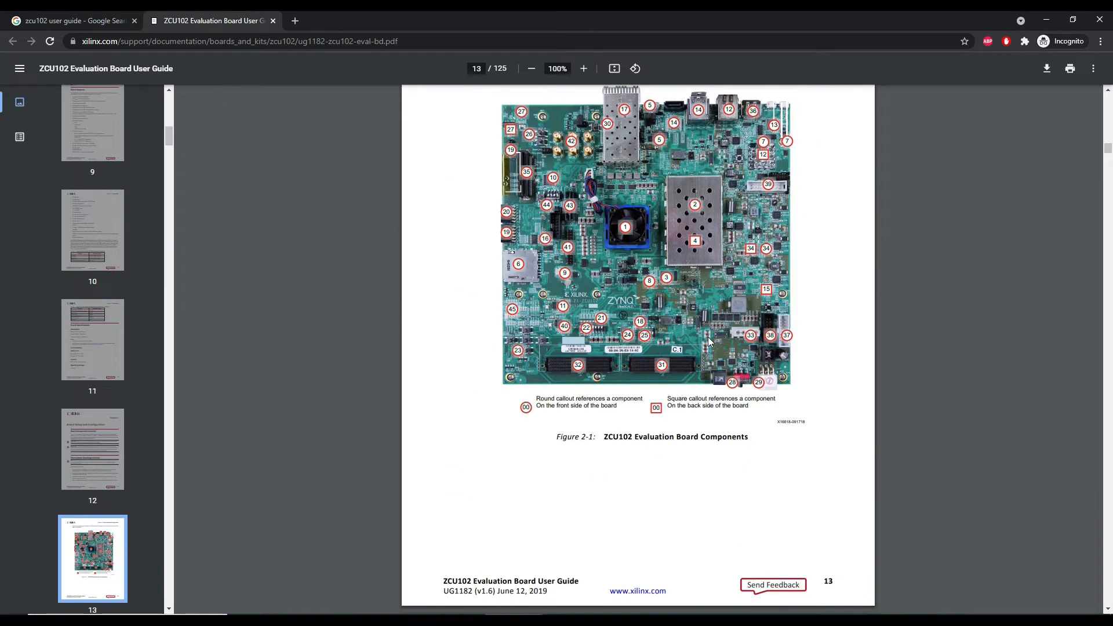
{"action": "scroll", "coordinate": [739, 355], "scroll_direction": "up", "scroll_amount": 1}
{"action": "scroll", "coordinate": [597, 425], "scroll_direction": "up", "scroll_amount": 5, "text": "ctrl"}
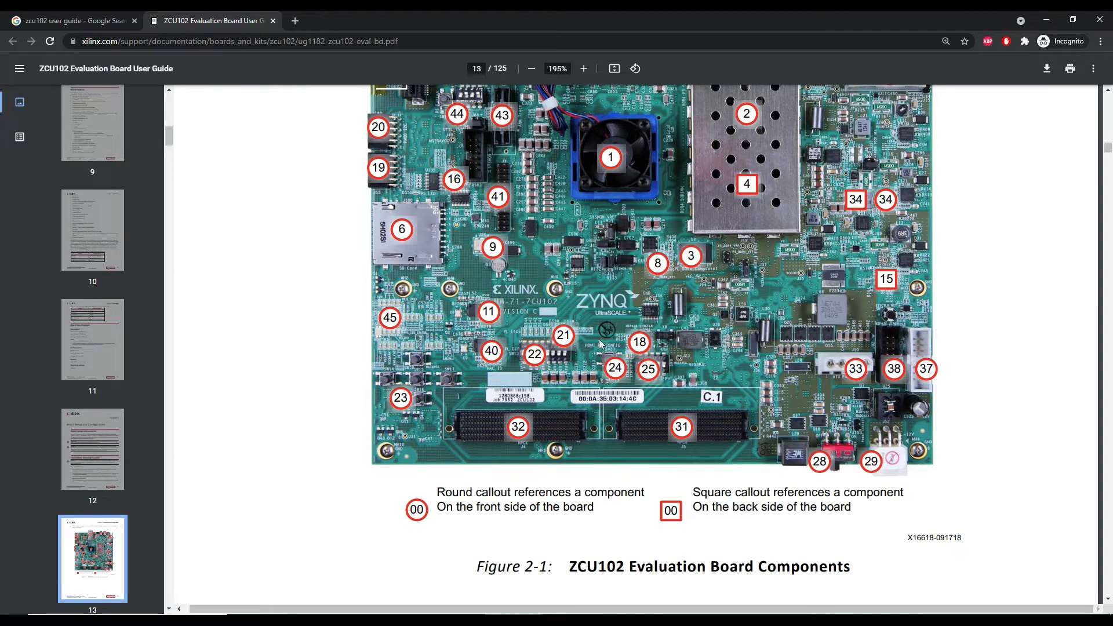
{"action": "scroll", "coordinate": [600, 343], "scroll_direction": "down", "scroll_amount": 5, "text": "ctrl"}
{"action": "scroll", "coordinate": [684, 307], "scroll_direction": "up", "scroll_amount": 2, "text": "ctrl"}
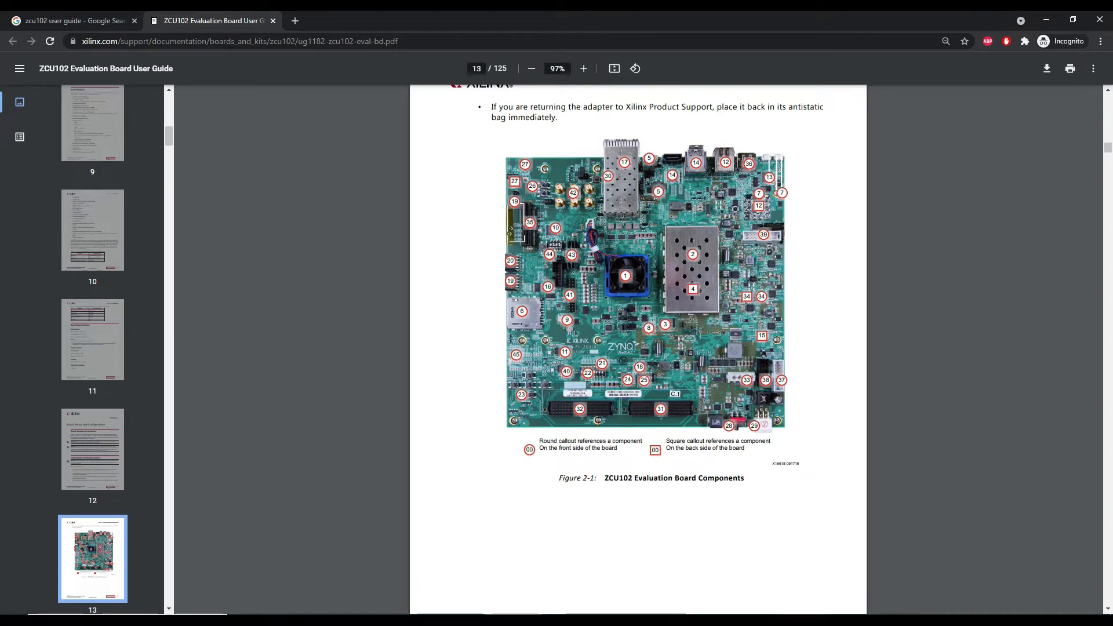
Step: Switch to Vivado, browse the Package Pin choices for port A, close the list and select output port Y
{"action": "key", "text": "alt+Tab"}
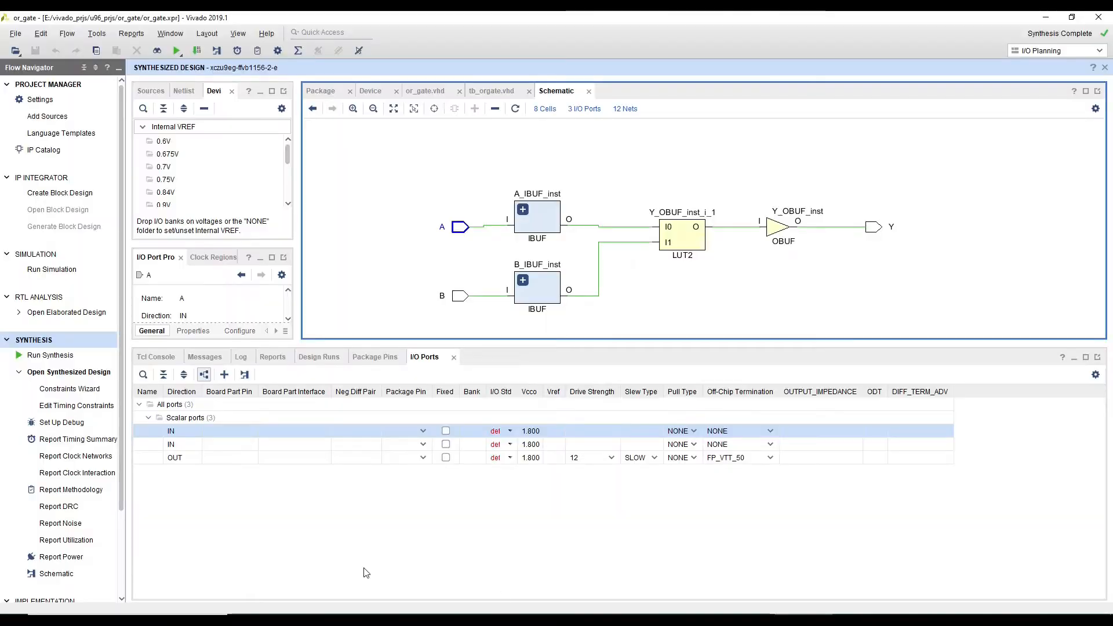
{"action": "left_click", "coordinate": [400, 431]}
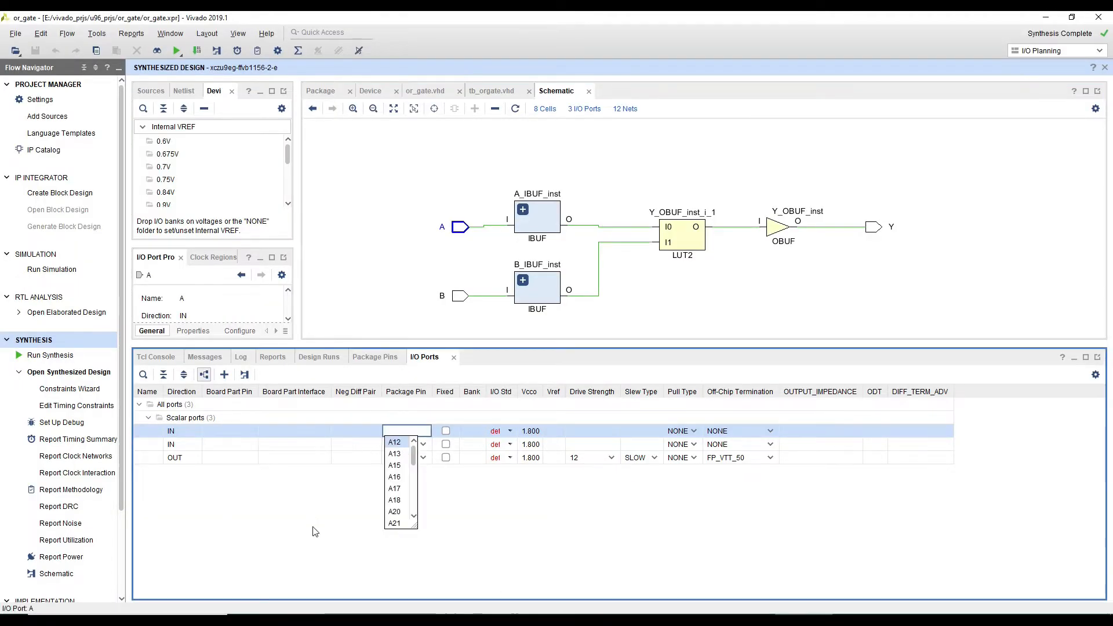
{"action": "scroll", "coordinate": [404, 458], "scroll_direction": "down", "scroll_amount": 5}
{"action": "scroll", "coordinate": [404, 476], "scroll_direction": "up", "scroll_amount": 5}
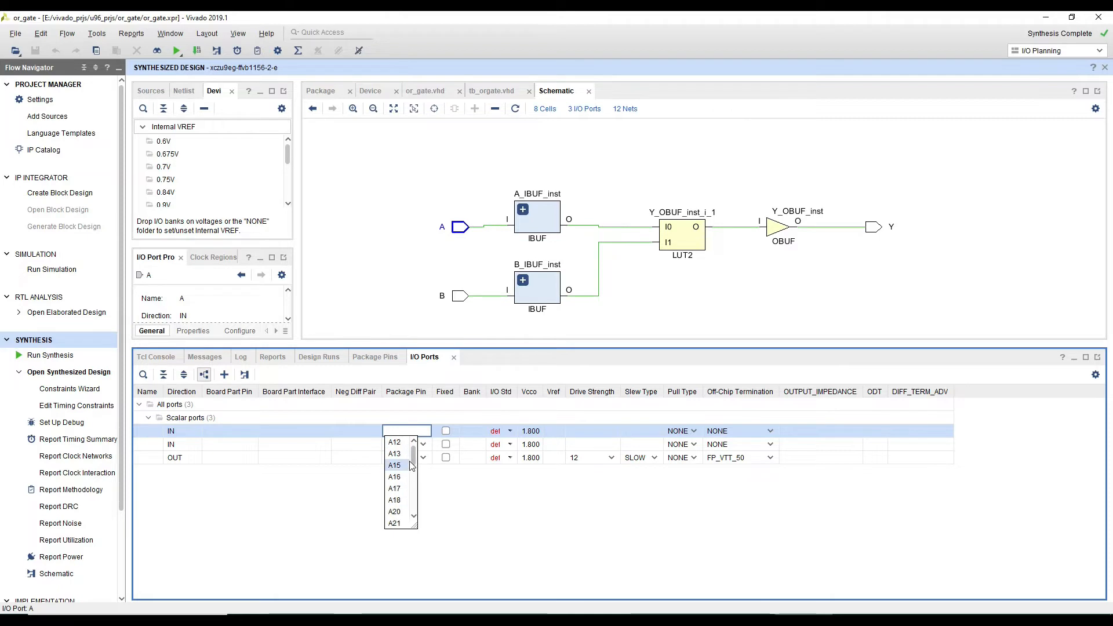
{"action": "left_click", "coordinate": [334, 509]}
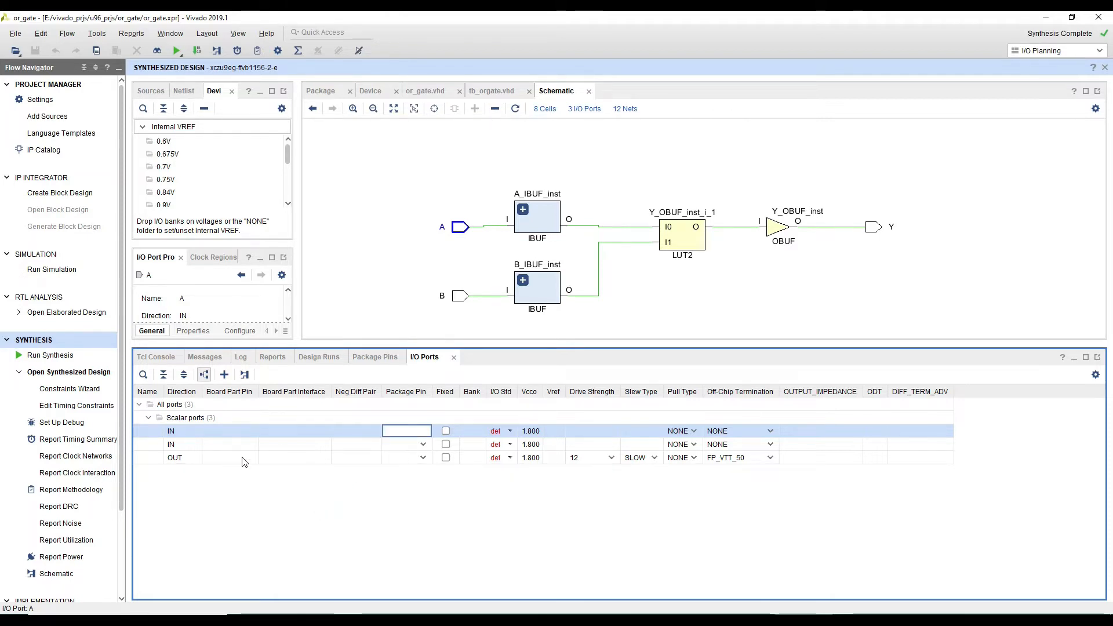
{"action": "left_click", "coordinate": [169, 458]}
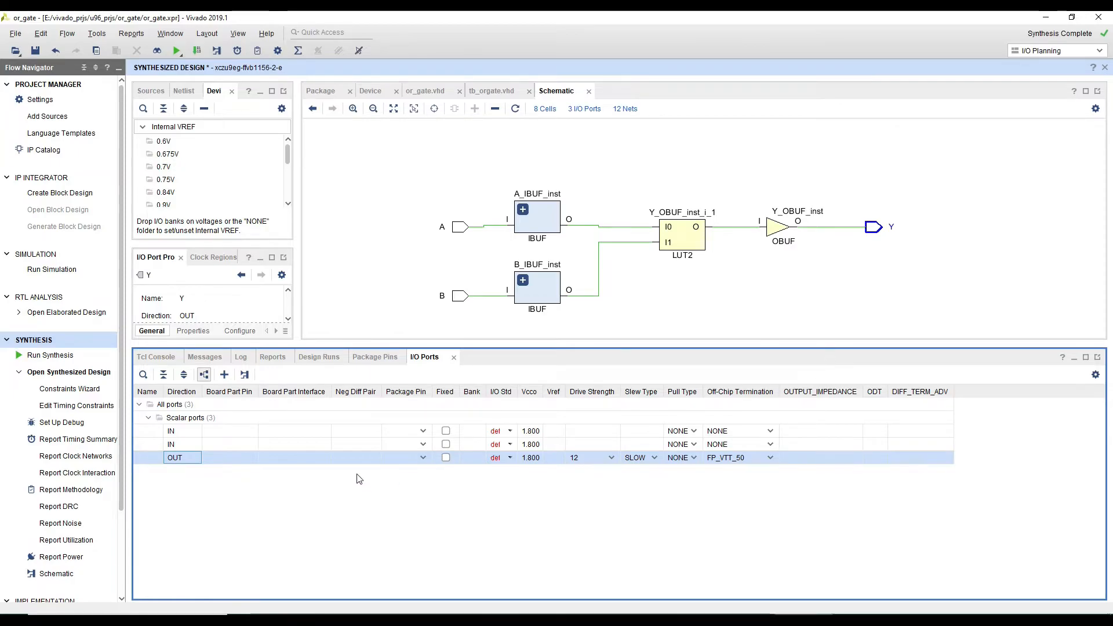
Step: Switch to the ZCU102 user guide in Chrome, search it for gpio and view Table 3-33 on page 81 up close
{"action": "key", "text": "alt+Tab"}
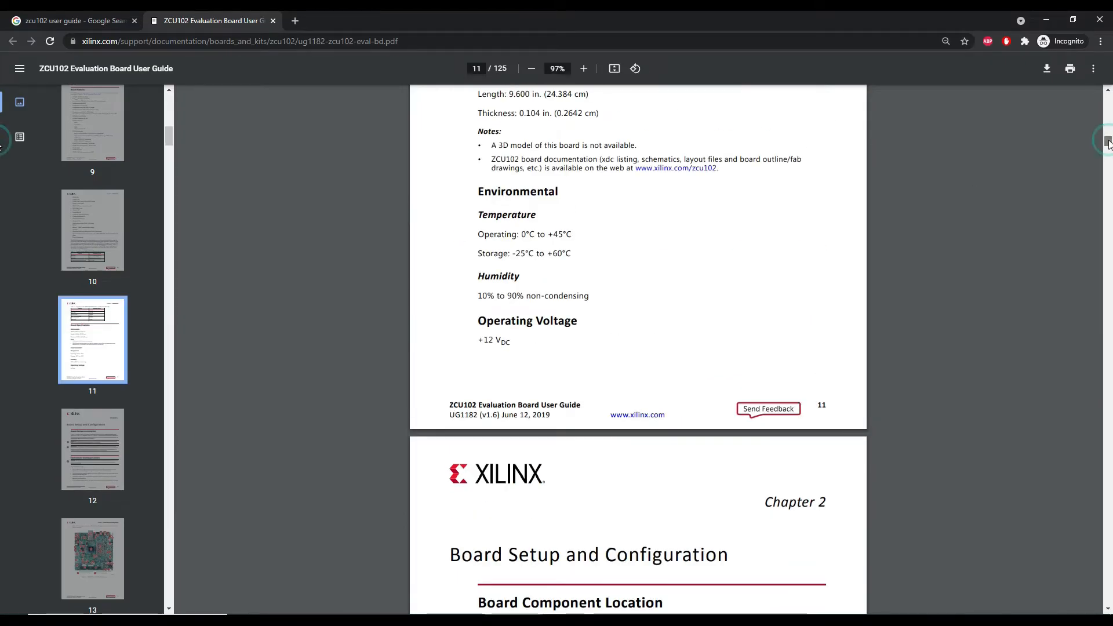
{"action": "left_click_drag", "start_coordinate": [1109, 144], "coordinate": [1108, 152]}
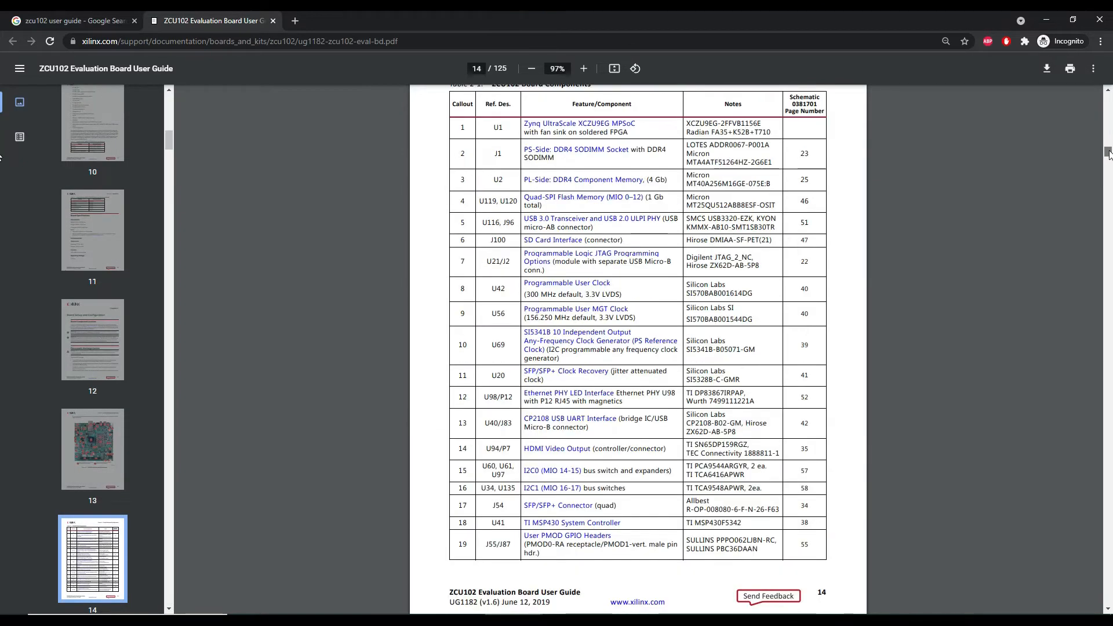
{"action": "scroll", "coordinate": [612, 411], "scroll_direction": "up", "scroll_amount": 6}
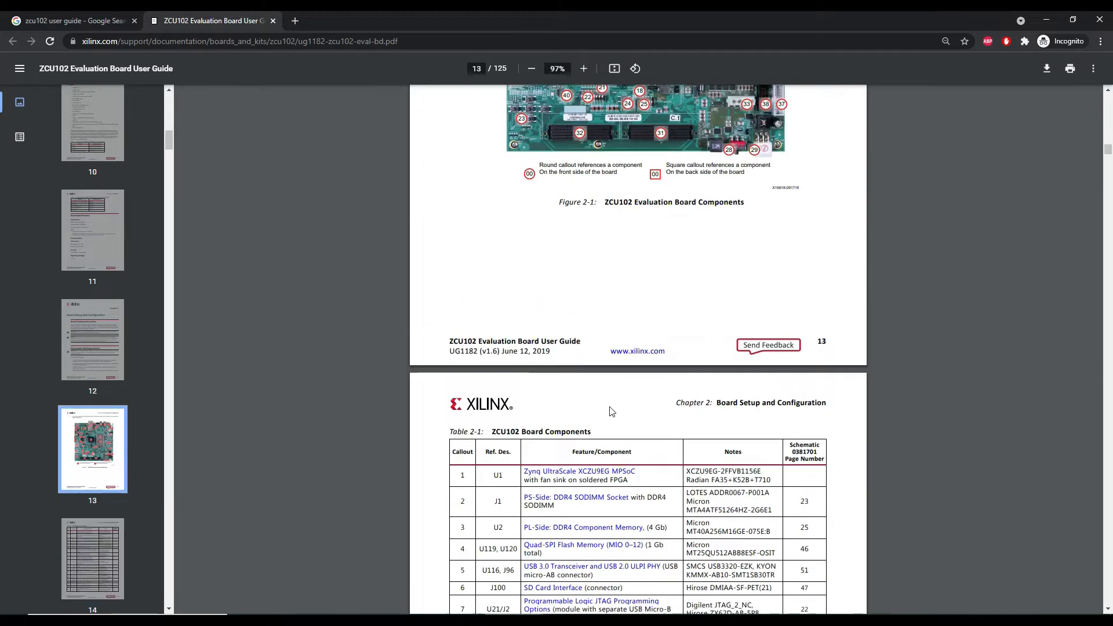
{"action": "scroll", "coordinate": [612, 412], "scroll_direction": "up", "scroll_amount": 15}
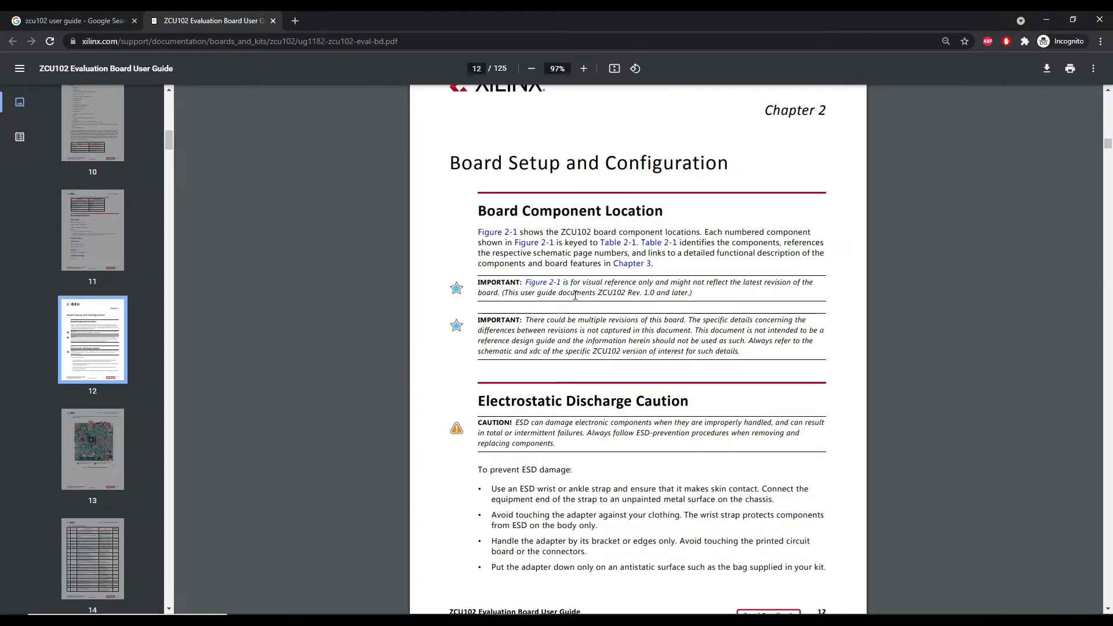
{"action": "key", "text": "ctrl+f"}
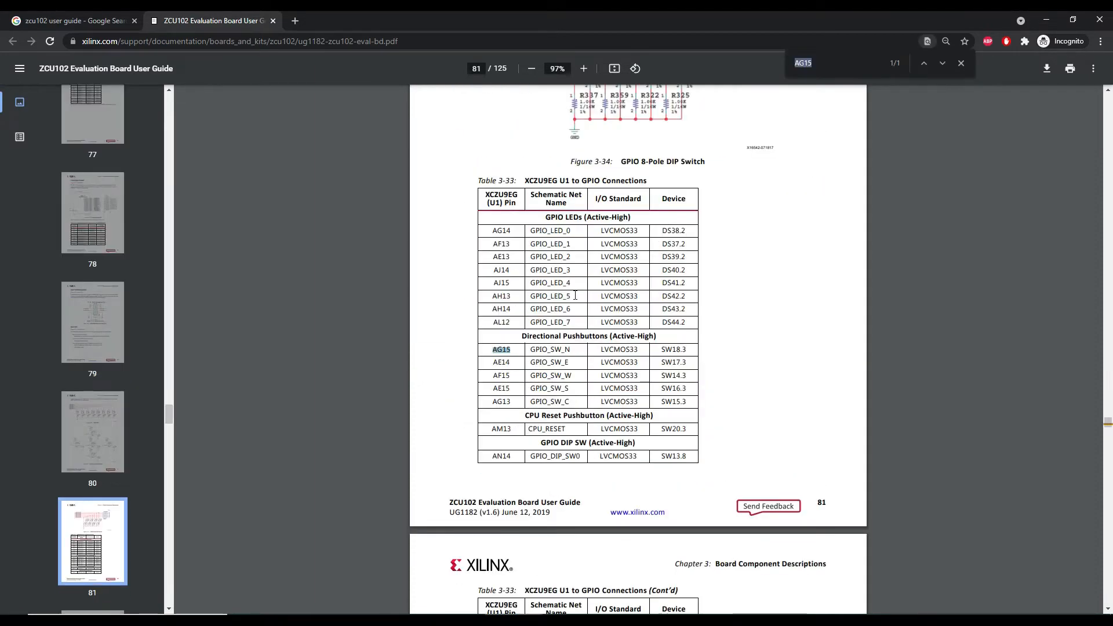
{"action": "type", "text": "g"}
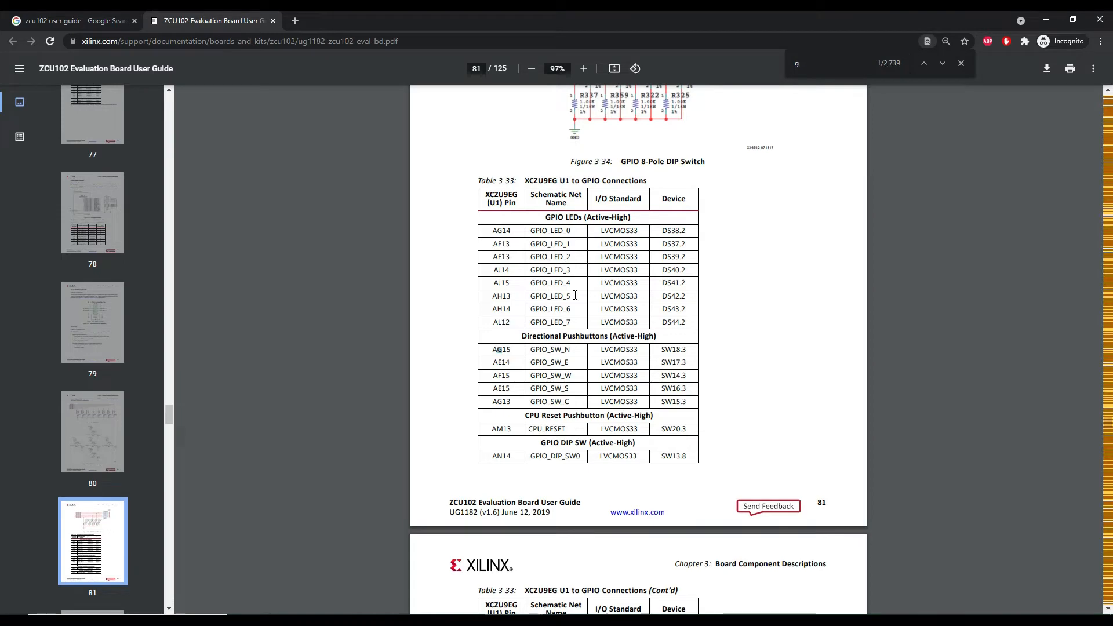
{"action": "type", "text": "pio"}
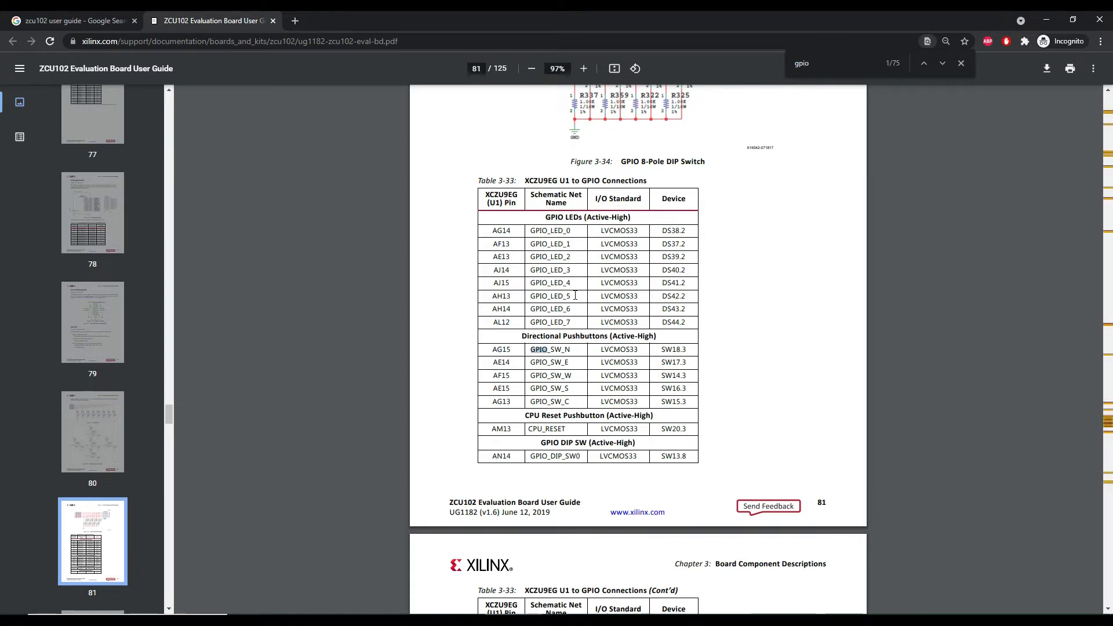
{"action": "scroll", "coordinate": [548, 356], "scroll_direction": "up", "scroll_amount": 2}
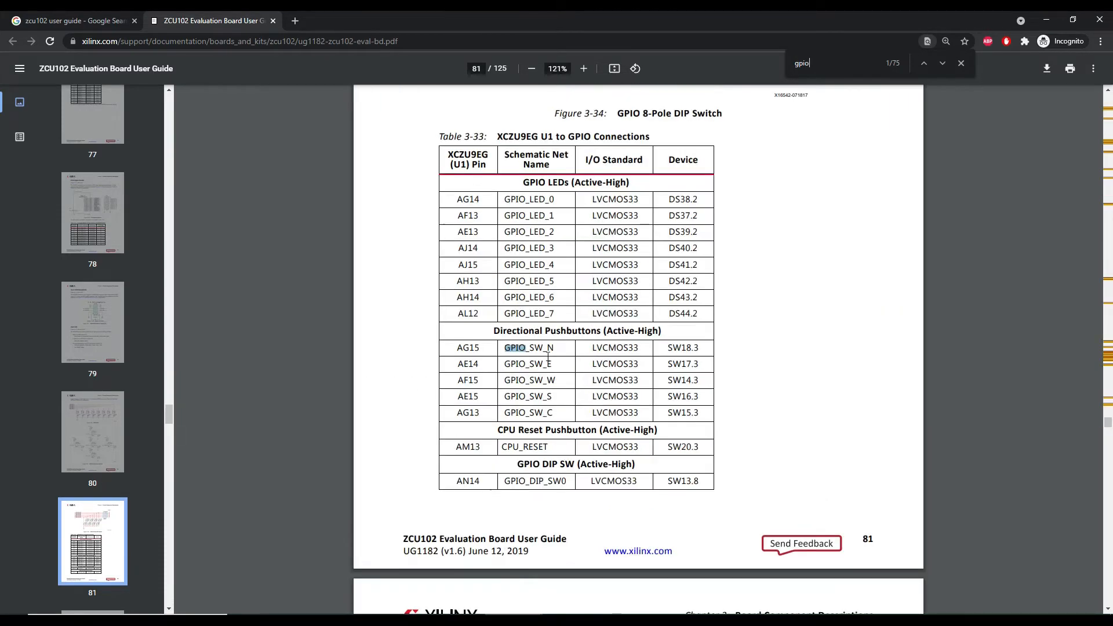
{"action": "scroll", "coordinate": [551, 369], "scroll_direction": "up", "scroll_amount": 1}
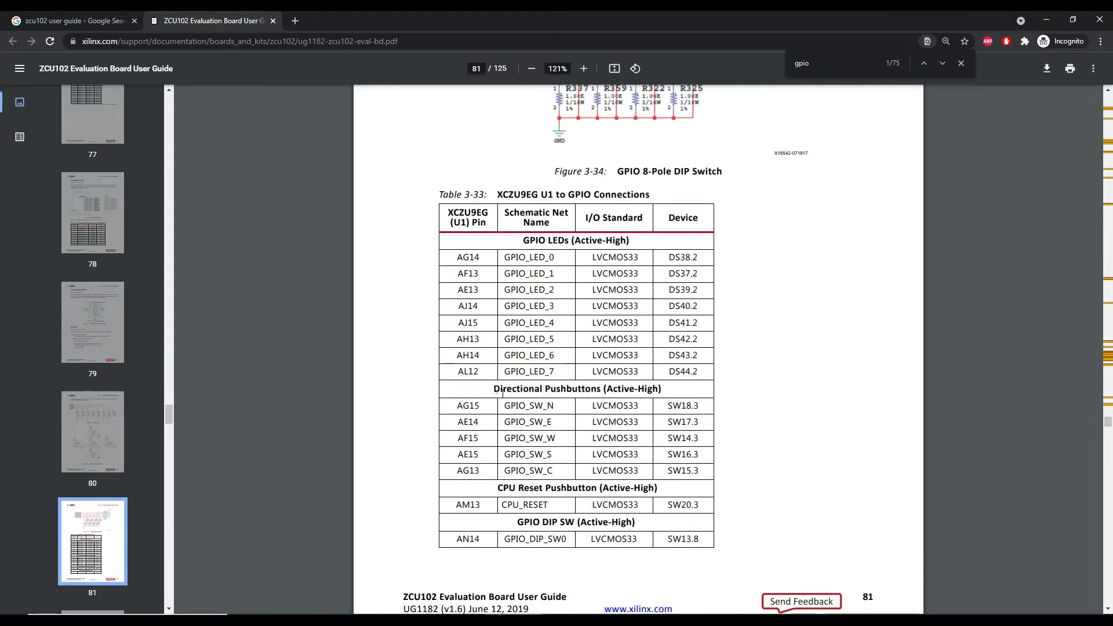
Step: Examine the Directional Pushbuttons rows in Table 3-33 and highlight the package pin of GPIO_SW_C
{"action": "left_click_drag", "start_coordinate": [504, 394], "coordinate": [663, 390]}
{"action": "left_click", "coordinate": [508, 422]}
{"action": "left_click_drag", "start_coordinate": [504, 405], "coordinate": [544, 438]}
{"action": "left_click", "coordinate": [521, 471]}
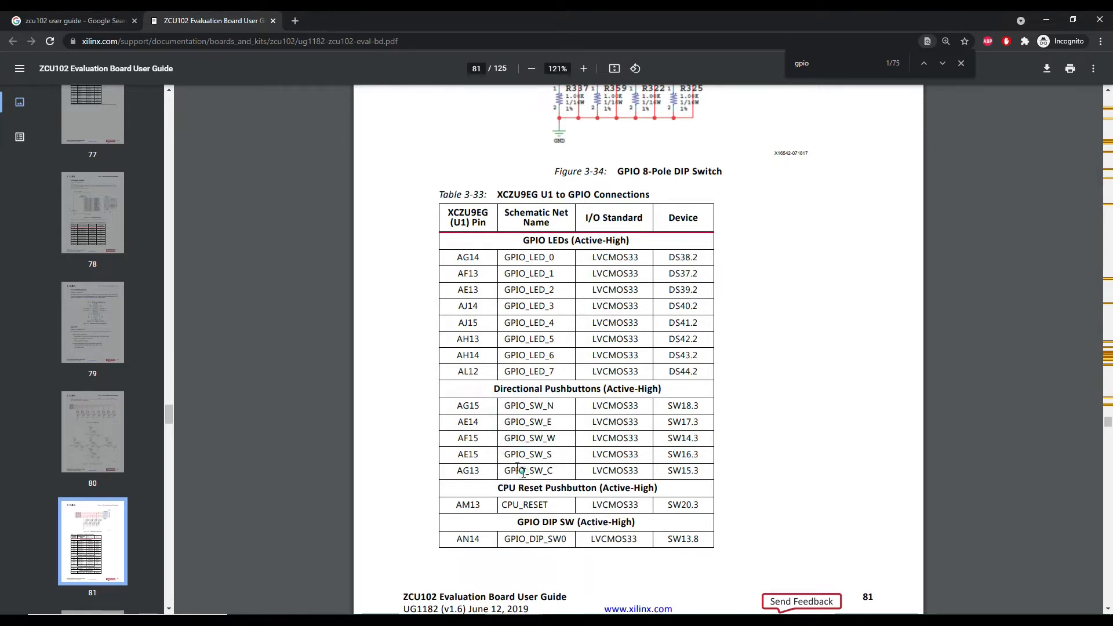
{"action": "double_click", "coordinate": [464, 439]}
{"action": "left_click", "coordinate": [499, 471]}
{"action": "double_click", "coordinate": [472, 471]}
{"action": "left_click", "coordinate": [462, 472]}
Step: Switch to Vivado and assign package pin AG13 to input port A
{"action": "left_click", "coordinate": [803, 571]}
{"action": "left_click", "coordinate": [459, 228]}
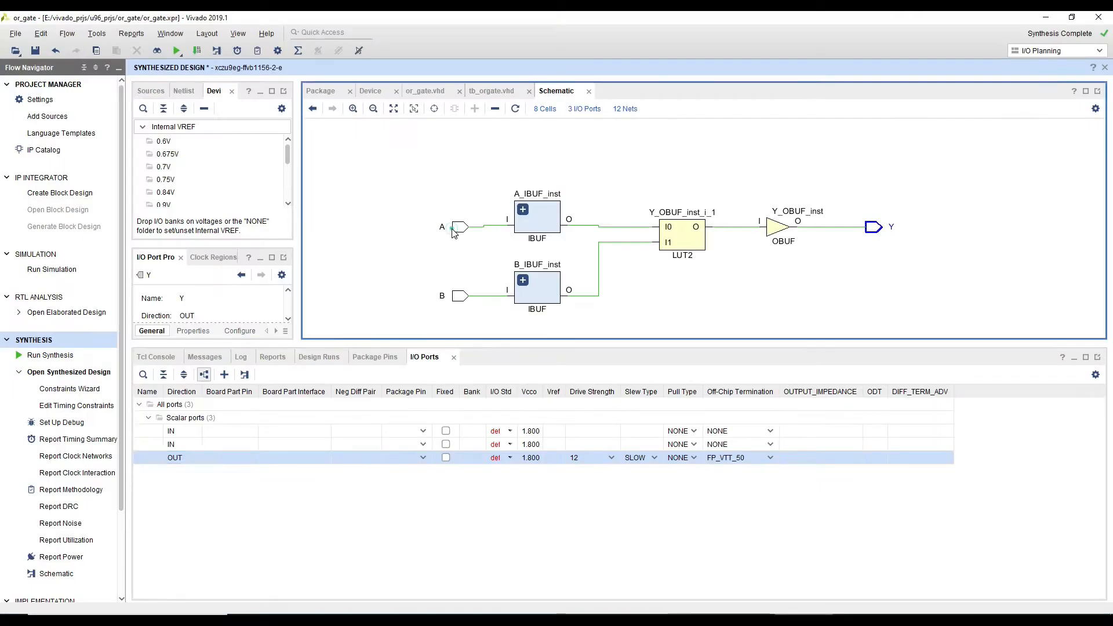
{"action": "left_click", "coordinate": [416, 434]}
{"action": "left_click", "coordinate": [405, 430]}
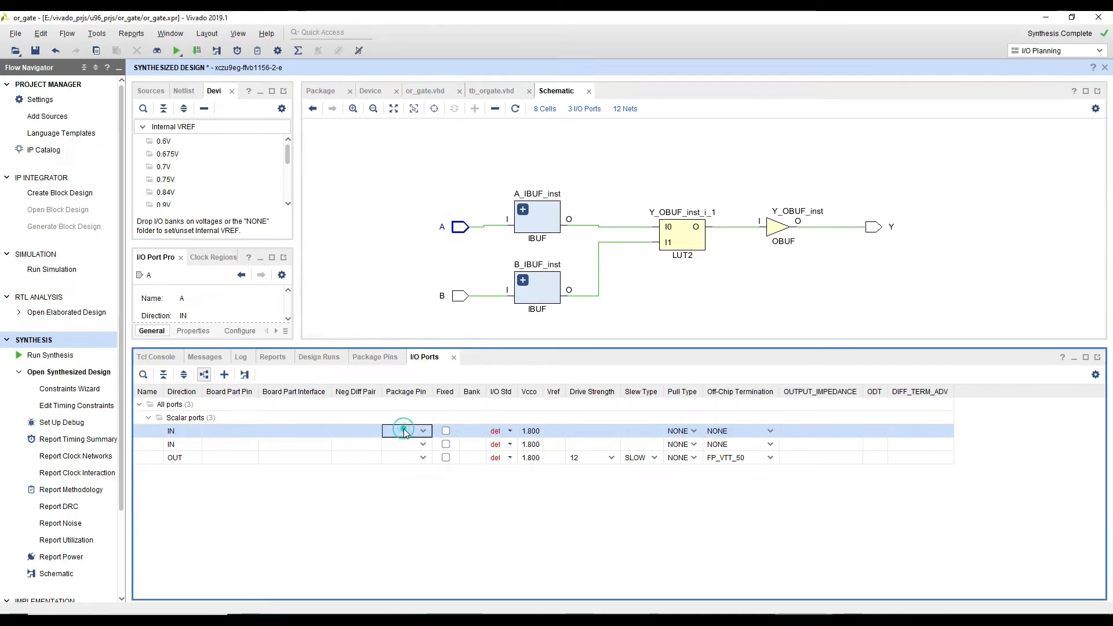
{"action": "type", "text": "ag"}
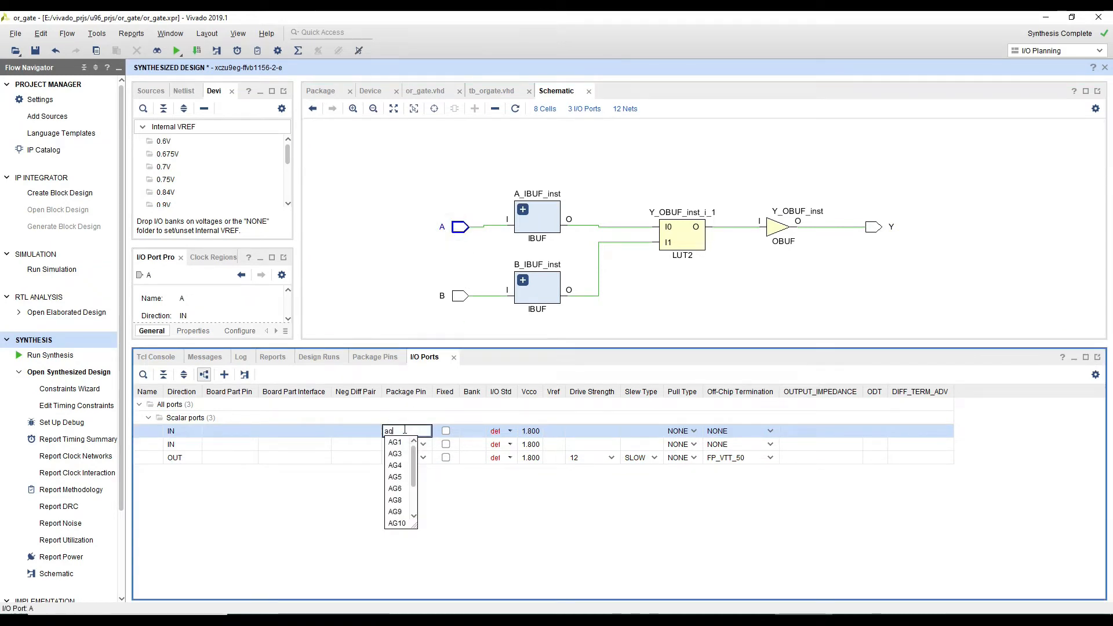
{"action": "type", "text": "13"}
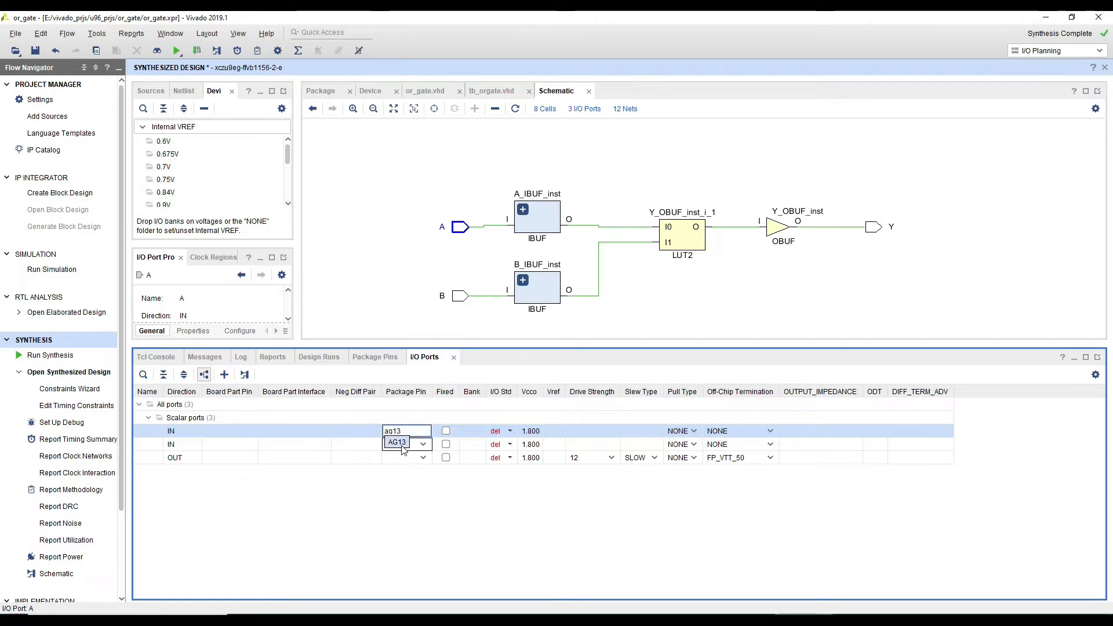
{"action": "left_click", "coordinate": [397, 443]}
Step: Check the I/O standard of GPIO_SW_C in the user guide, set port A to LVCMOS33 in Vivado and widen the I/O Std column
{"action": "key", "text": "alt+Tab"}
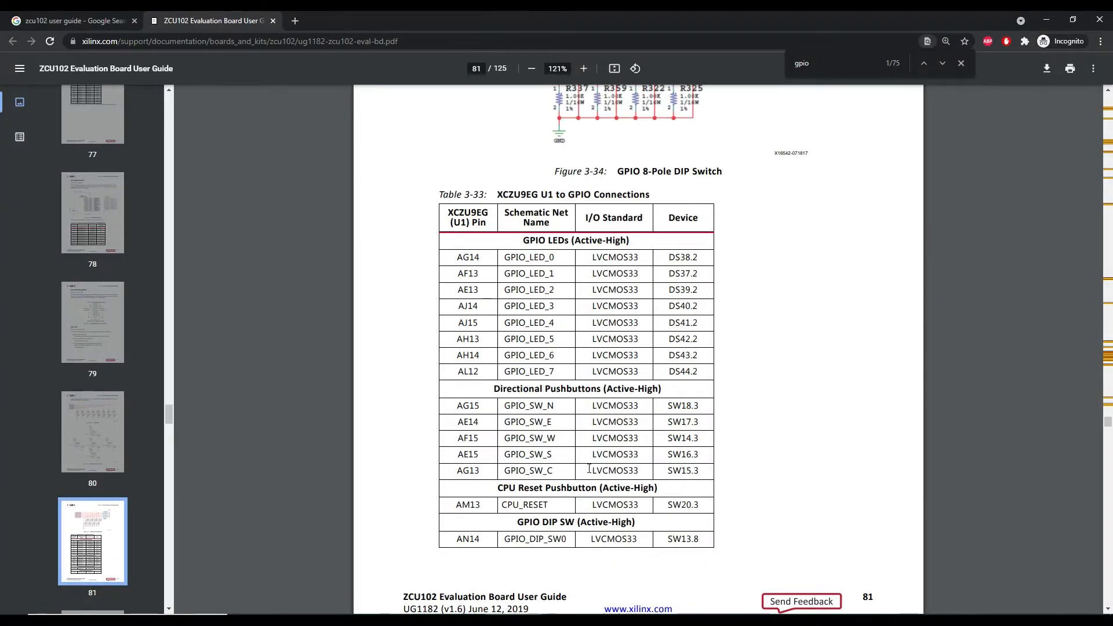
{"action": "double_click", "coordinate": [596, 474]}
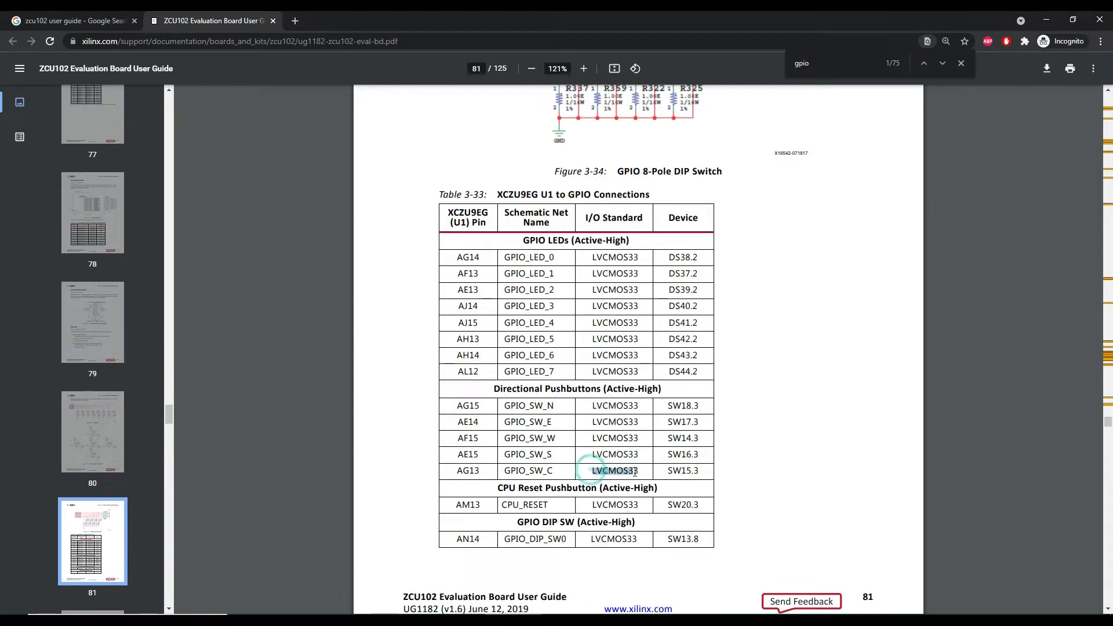
{"action": "key", "text": "alt+Tab"}
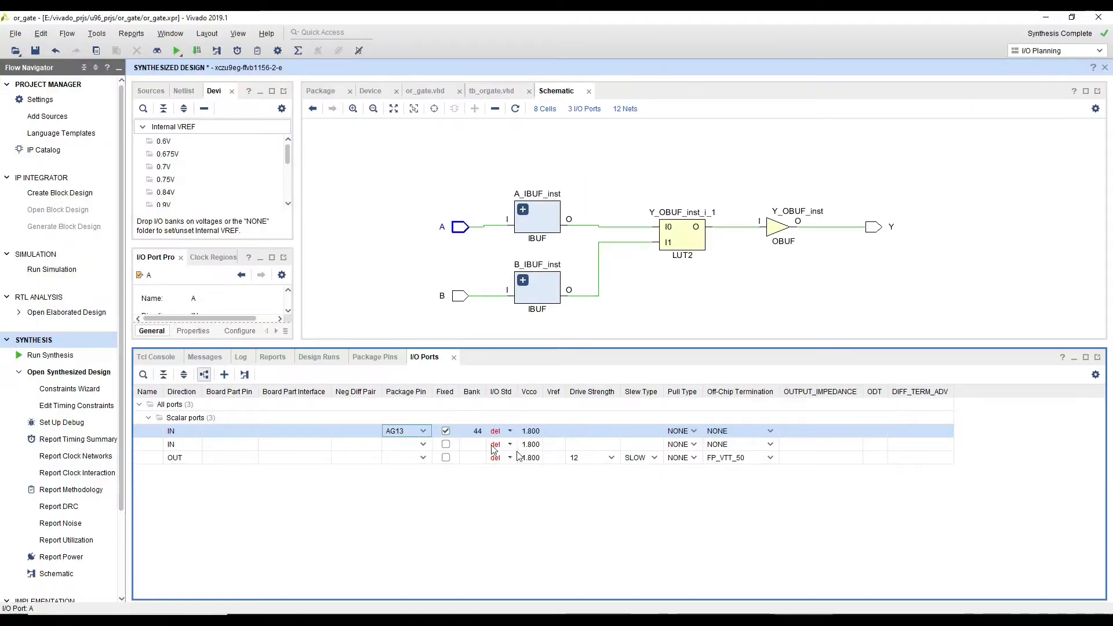
{"action": "left_click", "coordinate": [445, 431]}
{"action": "left_click", "coordinate": [497, 431]}
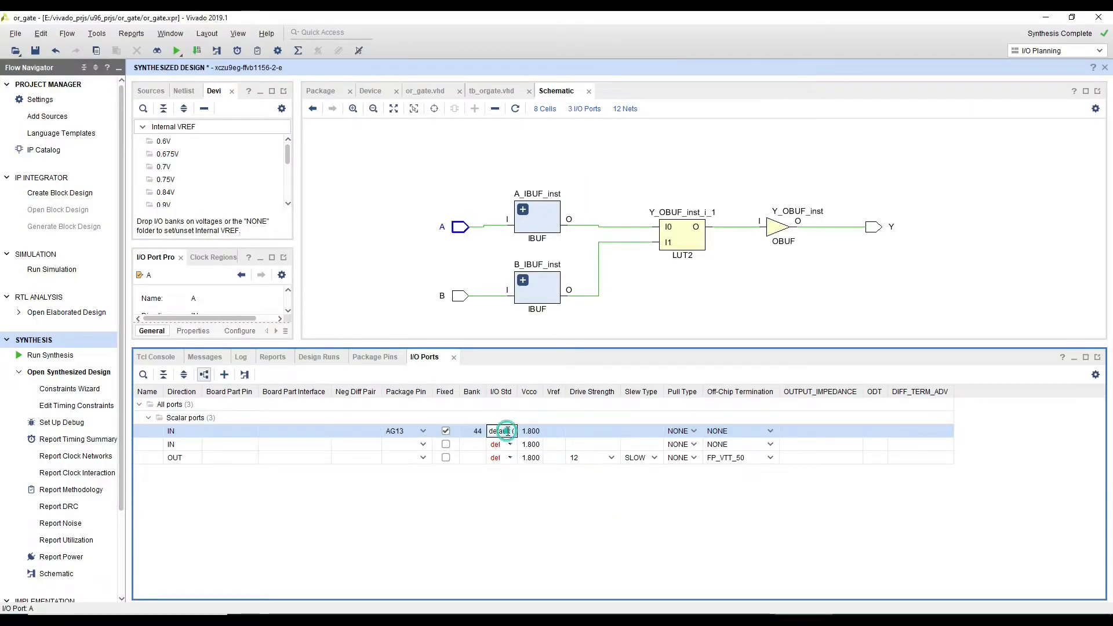
{"action": "left_click", "coordinate": [508, 431]}
{"action": "type", "text": "lvc"}
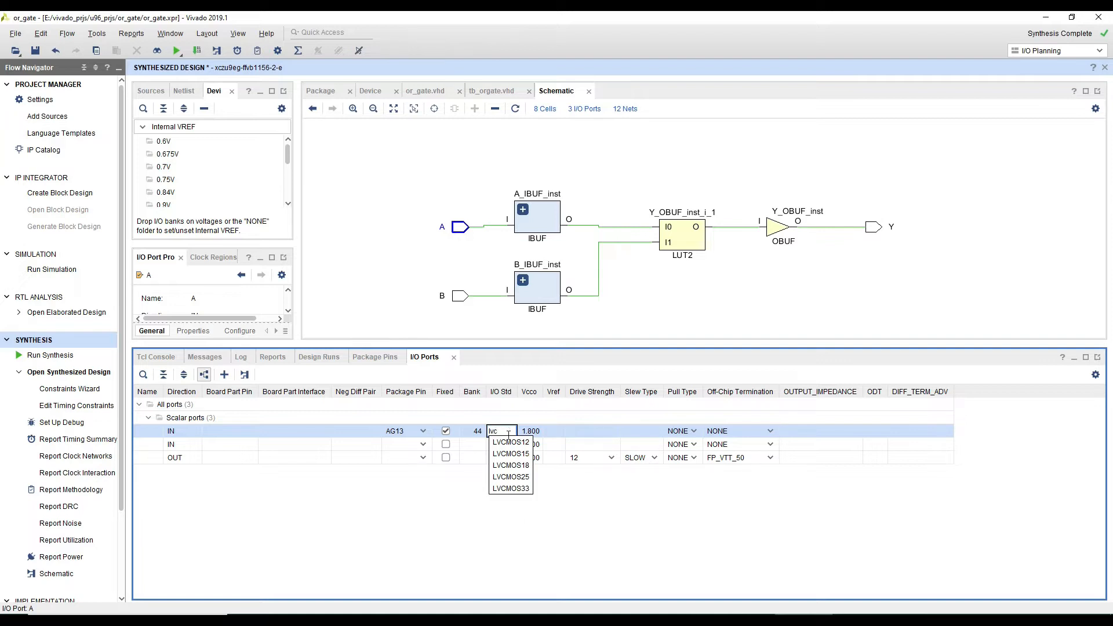
{"action": "left_click", "coordinate": [510, 488]}
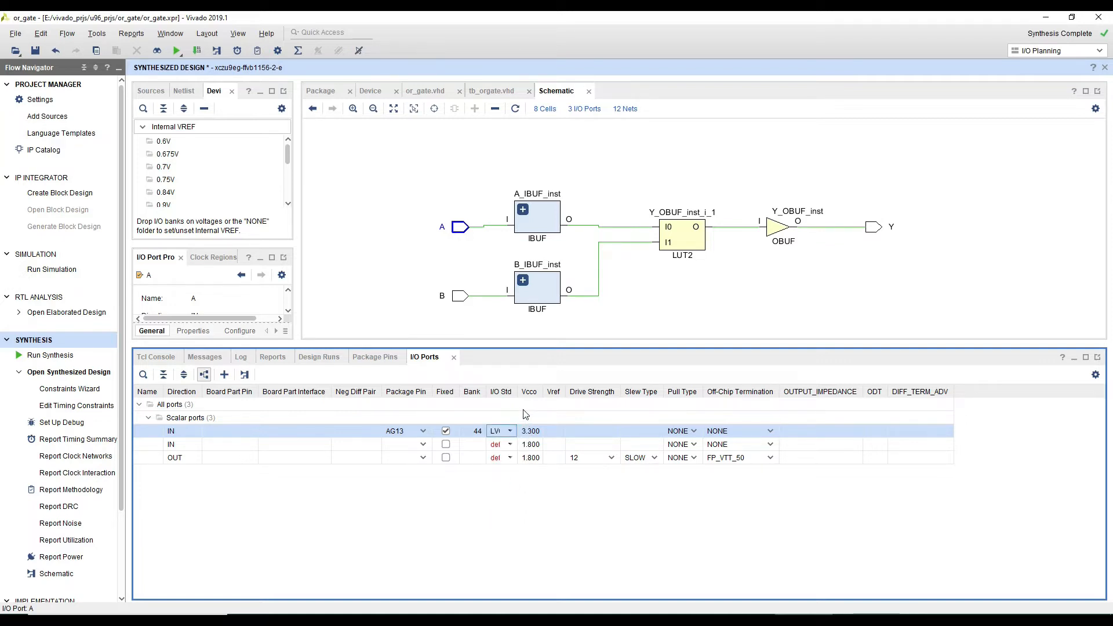
{"action": "left_click_drag", "start_coordinate": [517, 396], "coordinate": [555, 394]}
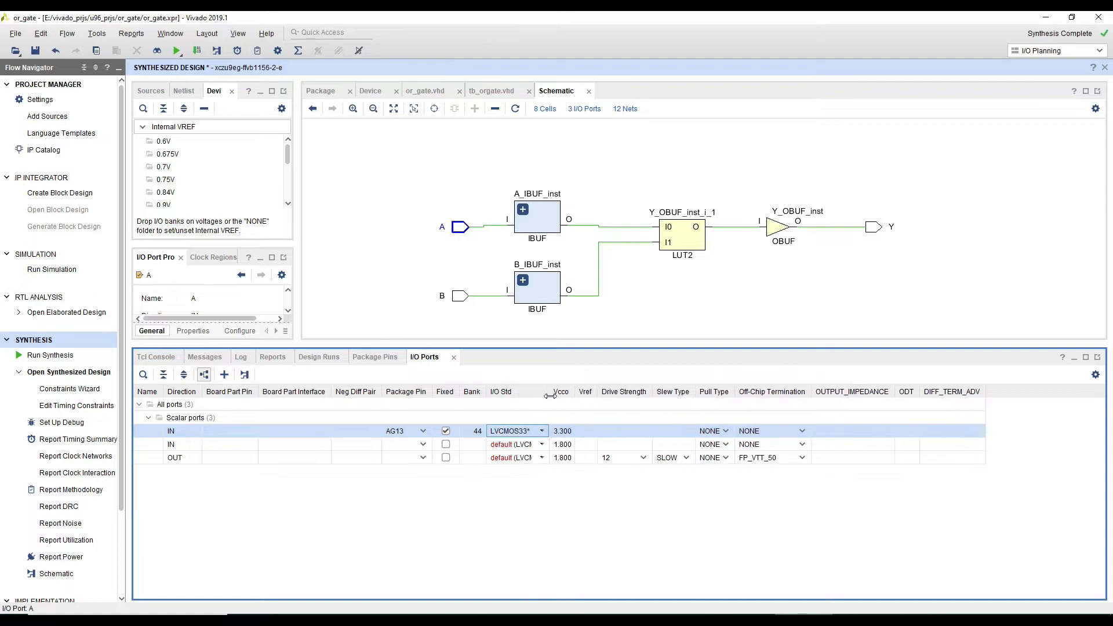
Step: Select input port B, switch to the user guide and highlight the package pin of pushbutton GPIO_SW_S
{"action": "left_click", "coordinate": [396, 446]}
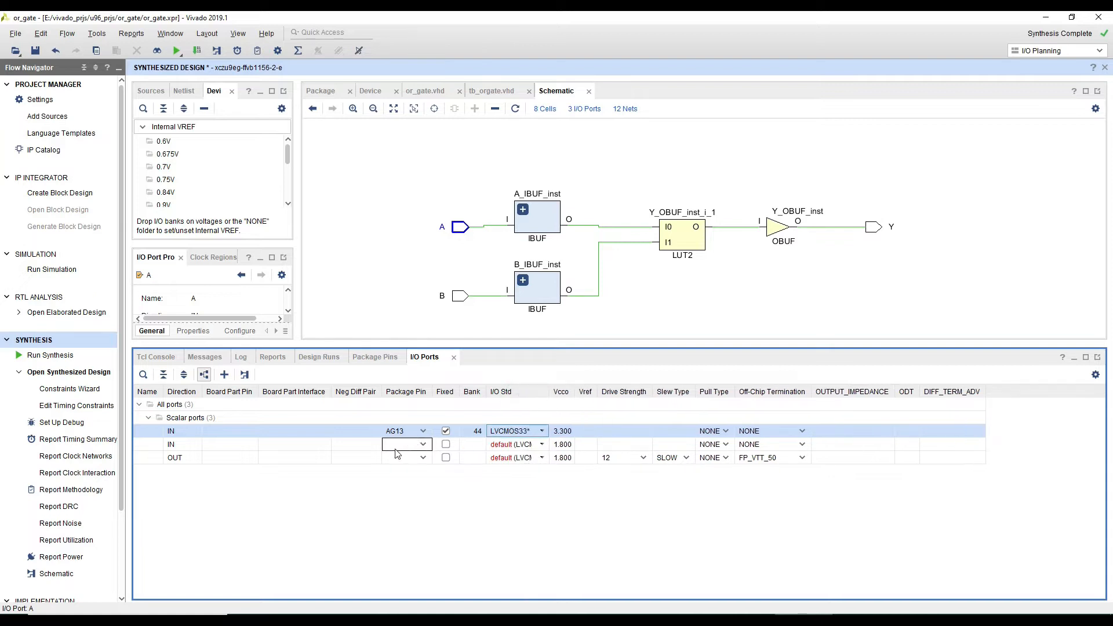
{"action": "left_click", "coordinate": [184, 445]}
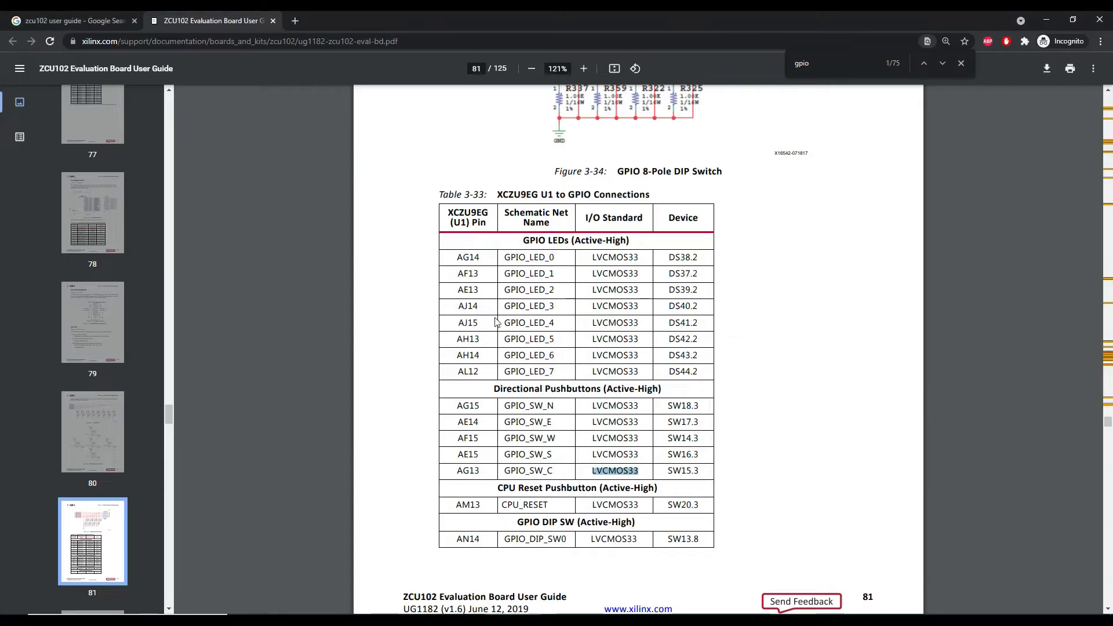
{"action": "key", "text": "alt+Tab"}
{"action": "left_click", "coordinate": [464, 468]}
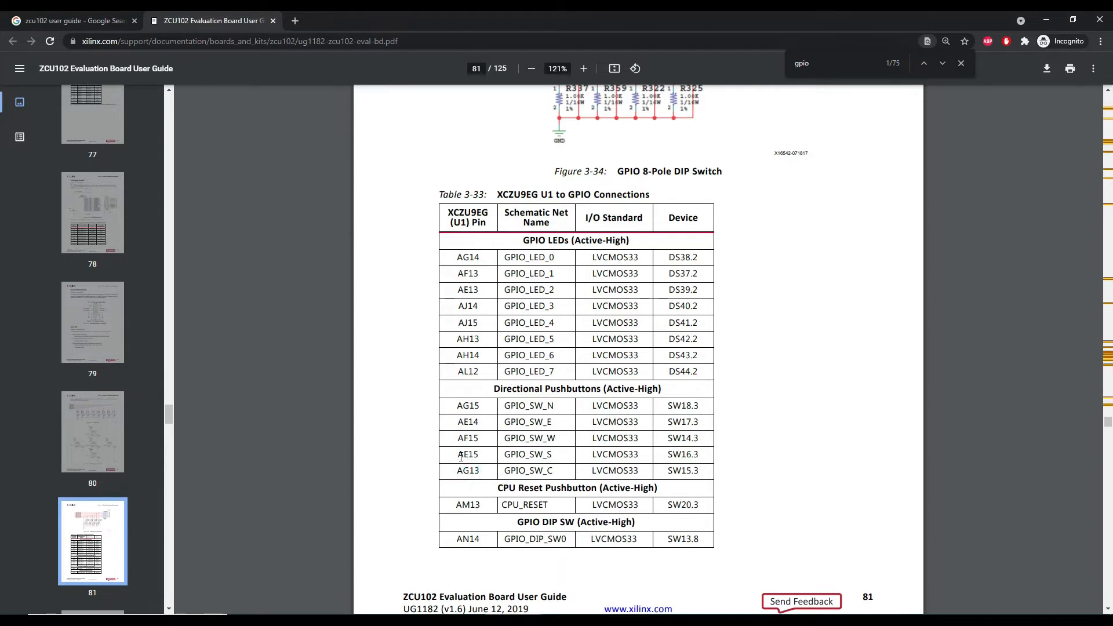
{"action": "left_click_drag", "start_coordinate": [459, 456], "coordinate": [479, 454]}
Step: Return to Vivado and assign package pin AE15 to input port B
{"action": "key", "text": "alt+Tab"}
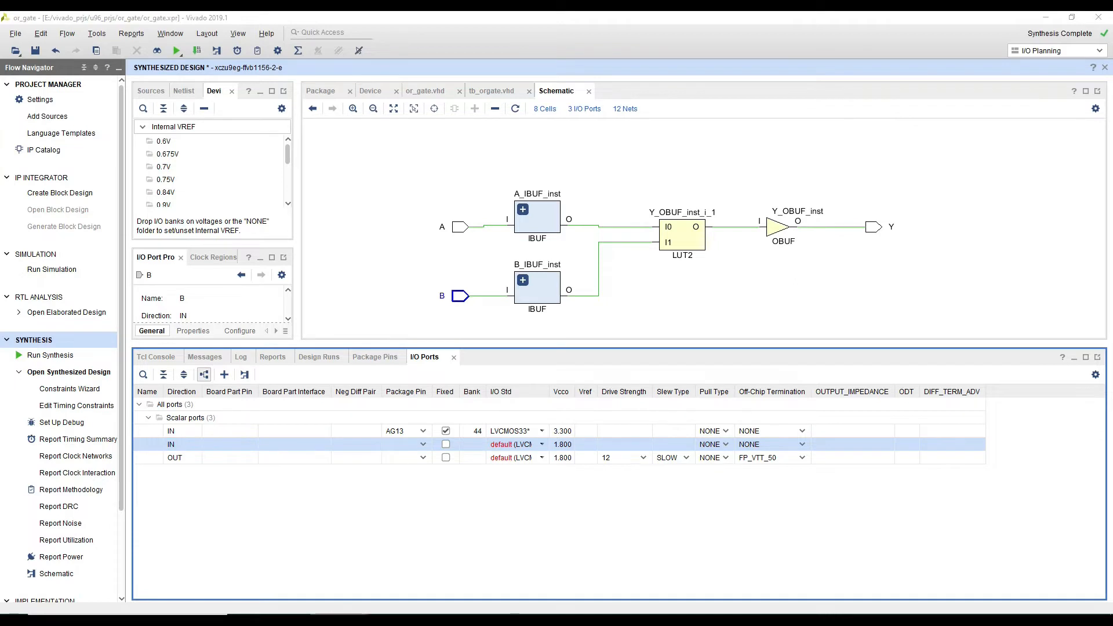
{"action": "left_click", "coordinate": [397, 445]}
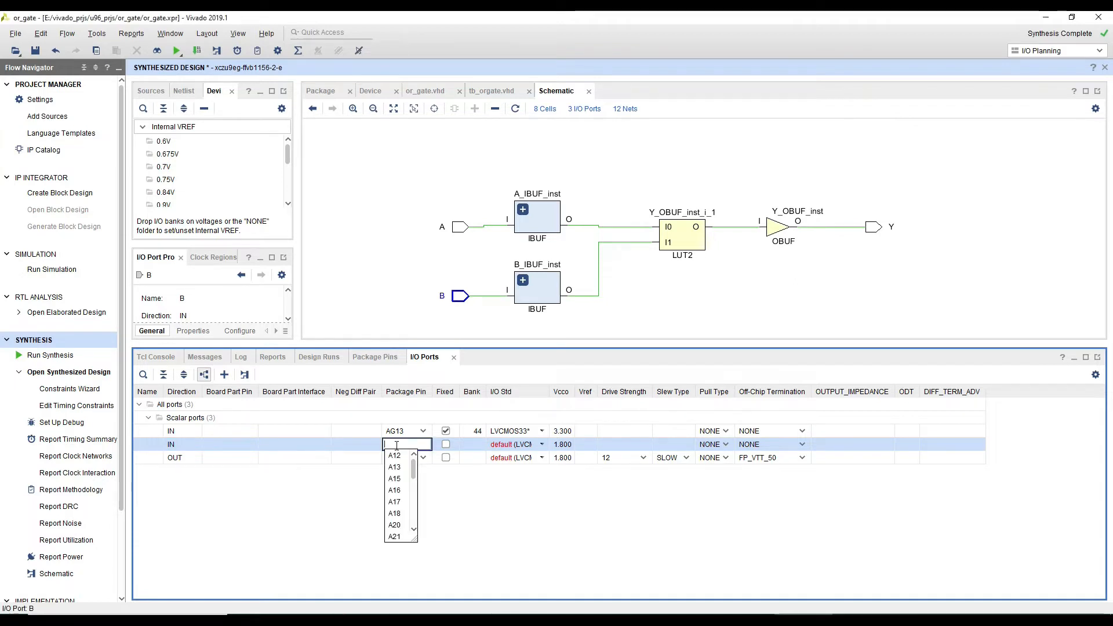
{"action": "type", "text": "ae15"}
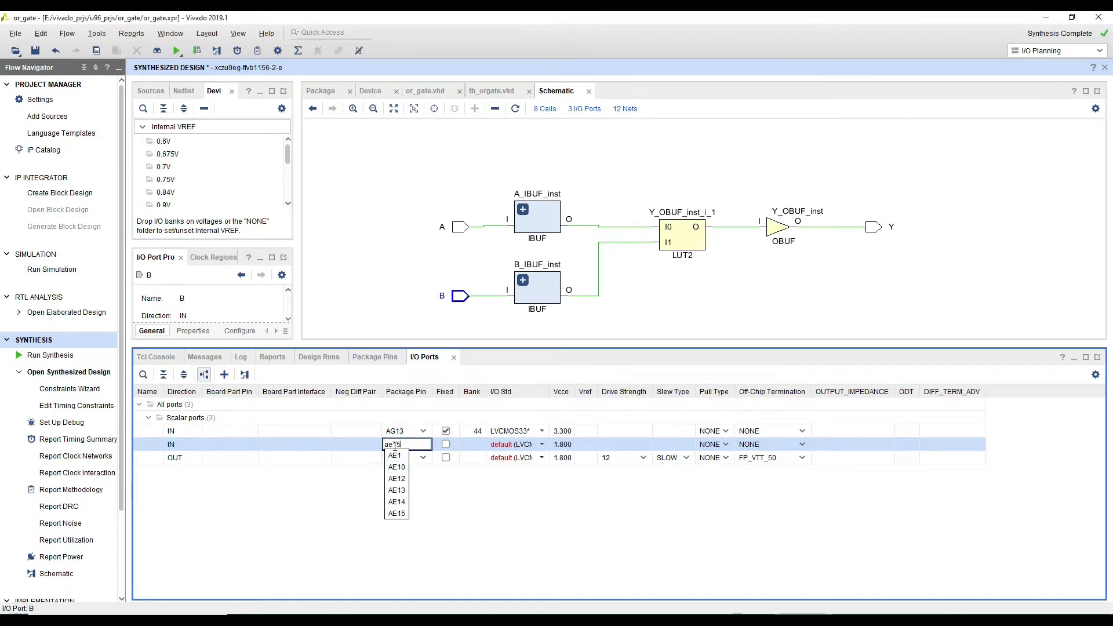
{"action": "key", "text": "Return"}
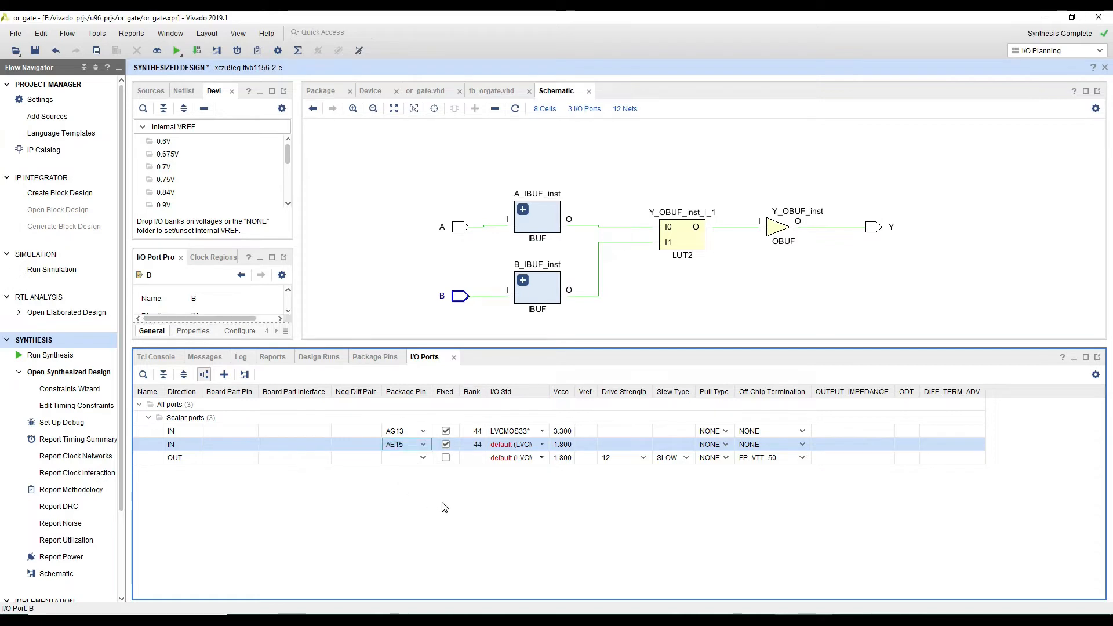
{"action": "left_click", "coordinate": [442, 503]}
{"action": "left_click", "coordinate": [184, 444]}
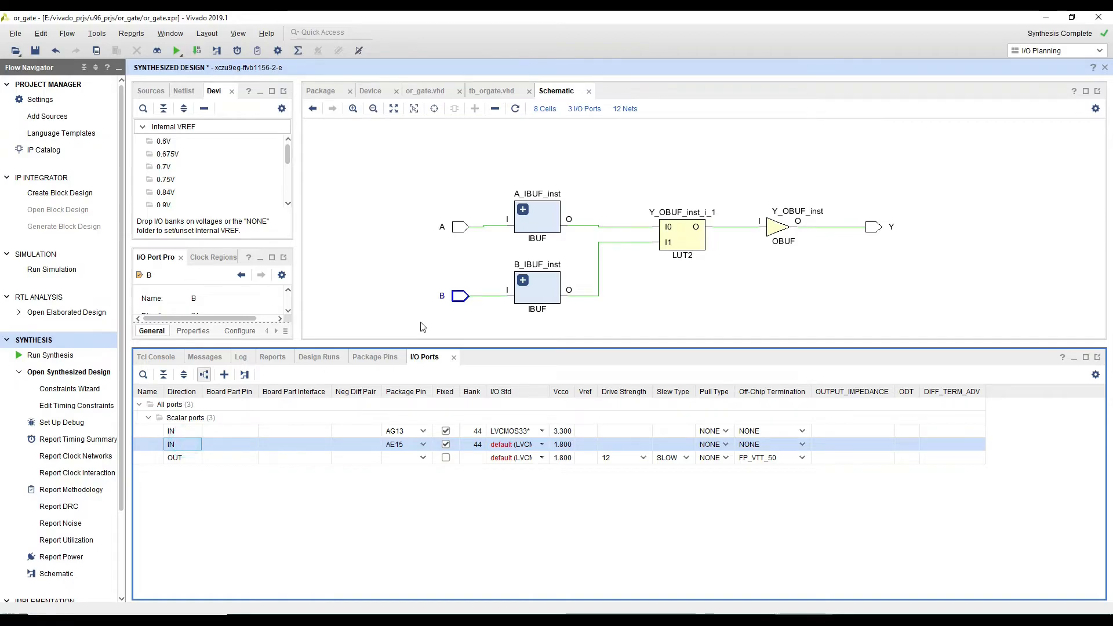
Step: Switch to the user guide and highlight the package pin of GPIO_LED_0 in Table 3-33
{"action": "key", "text": "alt+Tab"}
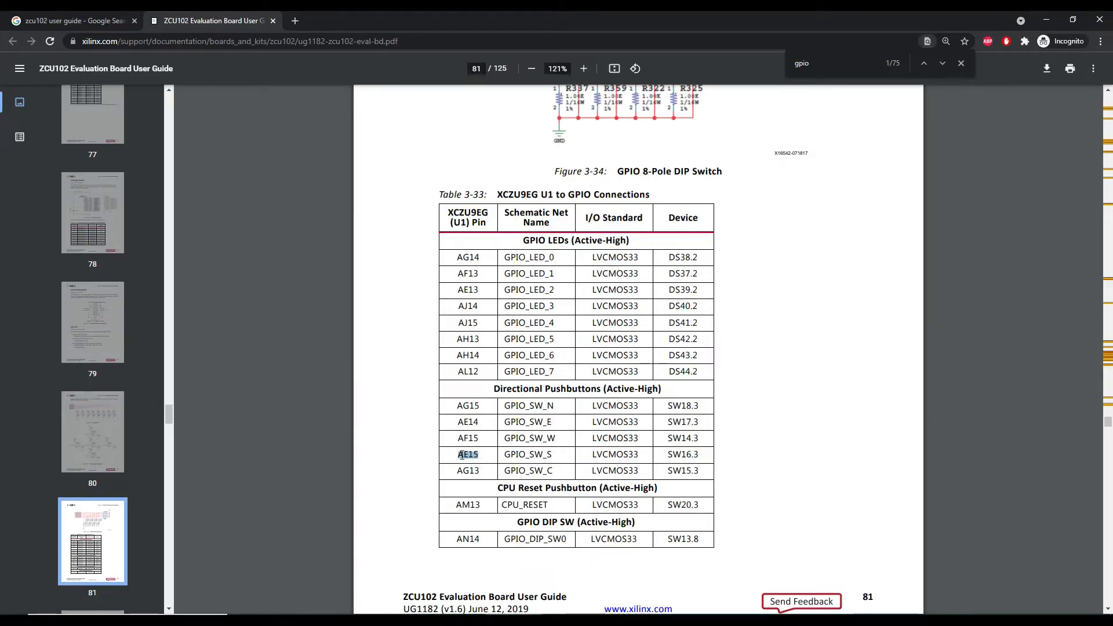
{"action": "left_click", "coordinate": [464, 467]}
{"action": "left_click_drag", "start_coordinate": [456, 257], "coordinate": [482, 258]}
Step: Return to Vivado and assign package pin AG14 to output port Y
{"action": "left_click", "coordinate": [754, 613]}
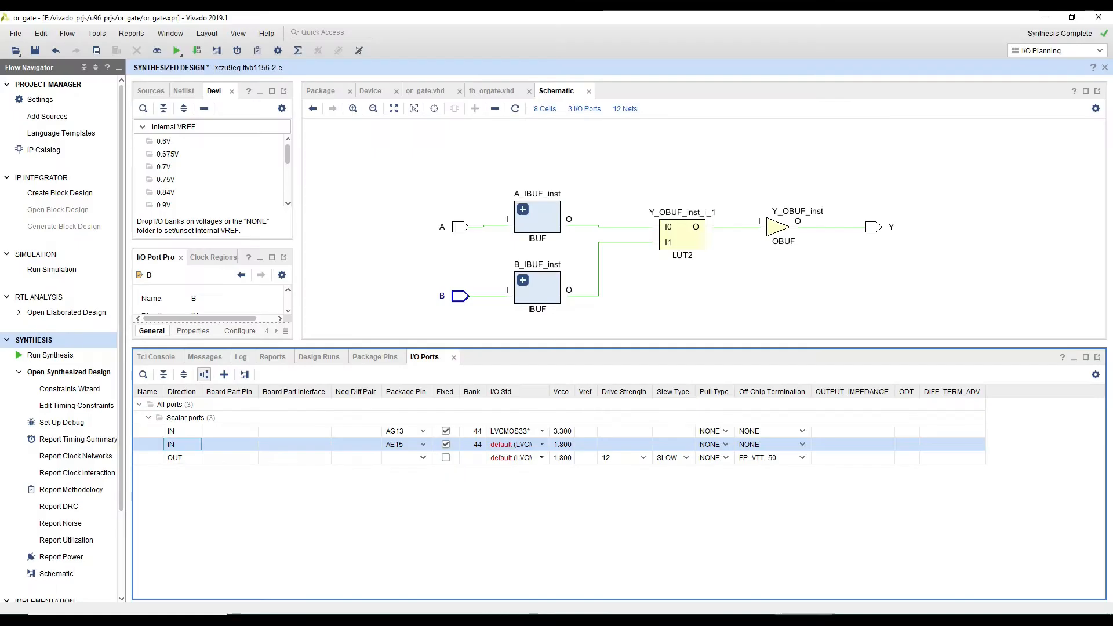
{"action": "left_click", "coordinate": [400, 458]}
{"action": "type", "text": "a"}
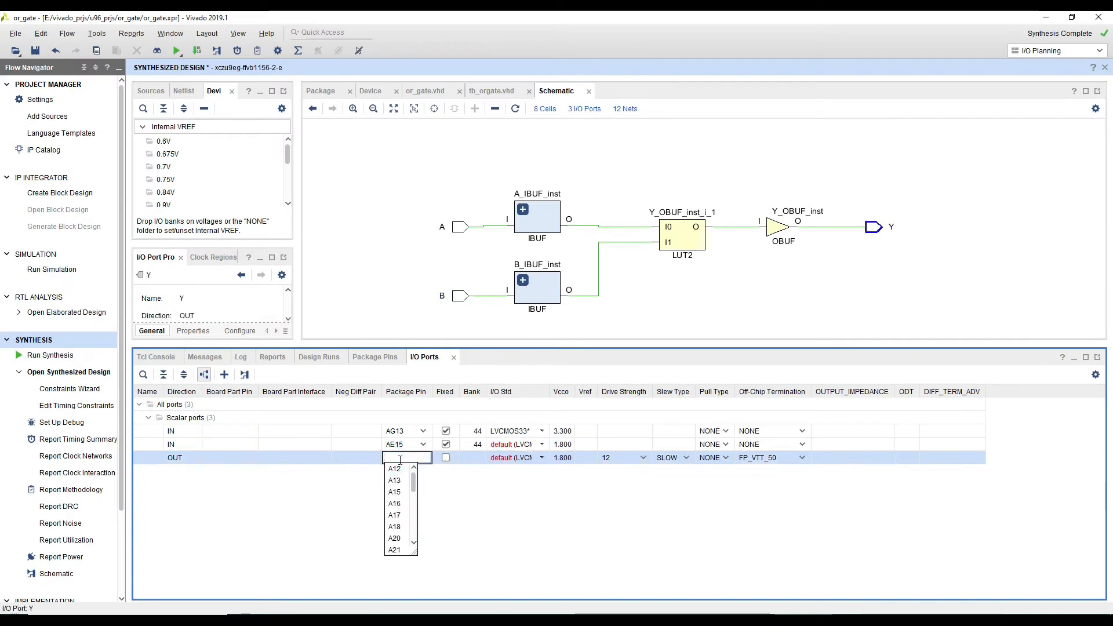
{"action": "type", "text": "g14"}
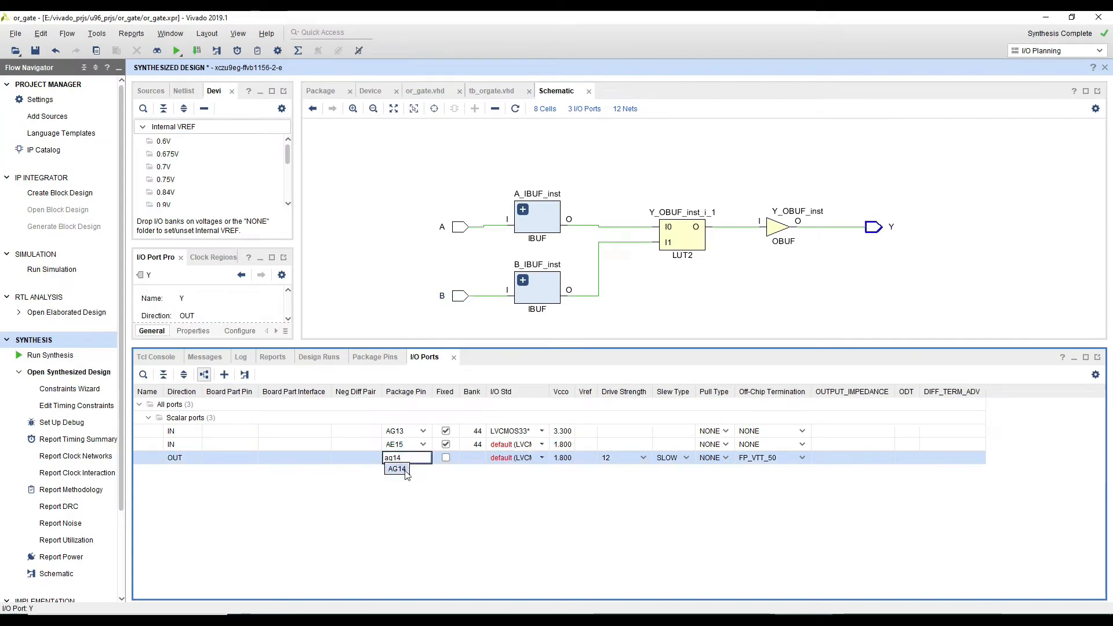
{"action": "left_click", "coordinate": [397, 469]}
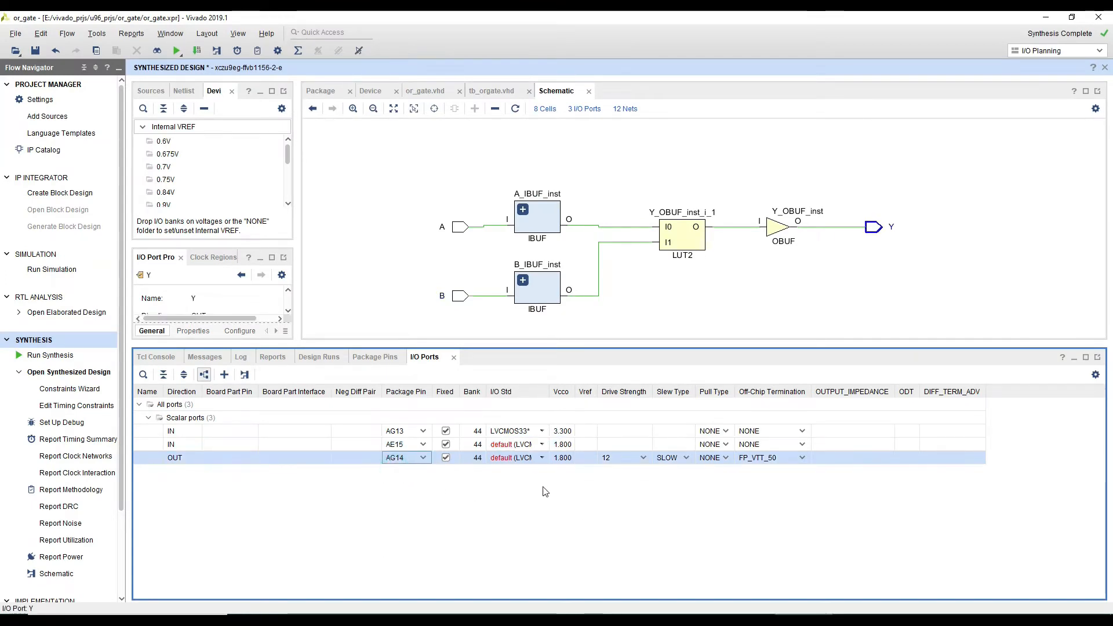
Step: Set the I/O standard of input port B to LVCMOS33
{"action": "left_click", "coordinate": [534, 445]}
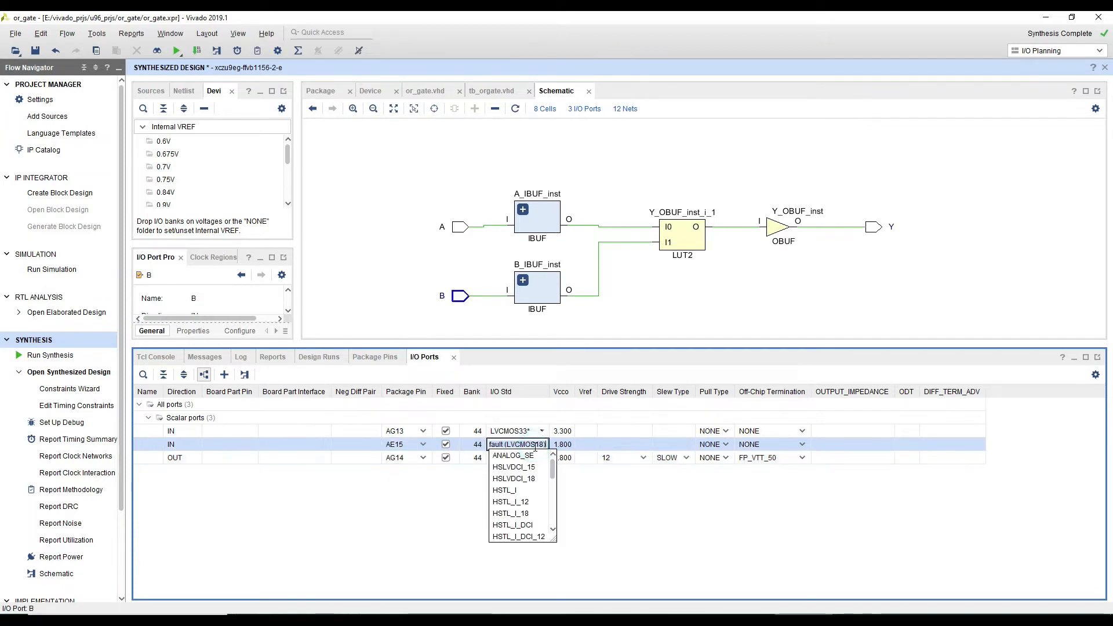
{"action": "type", "text": "l"}
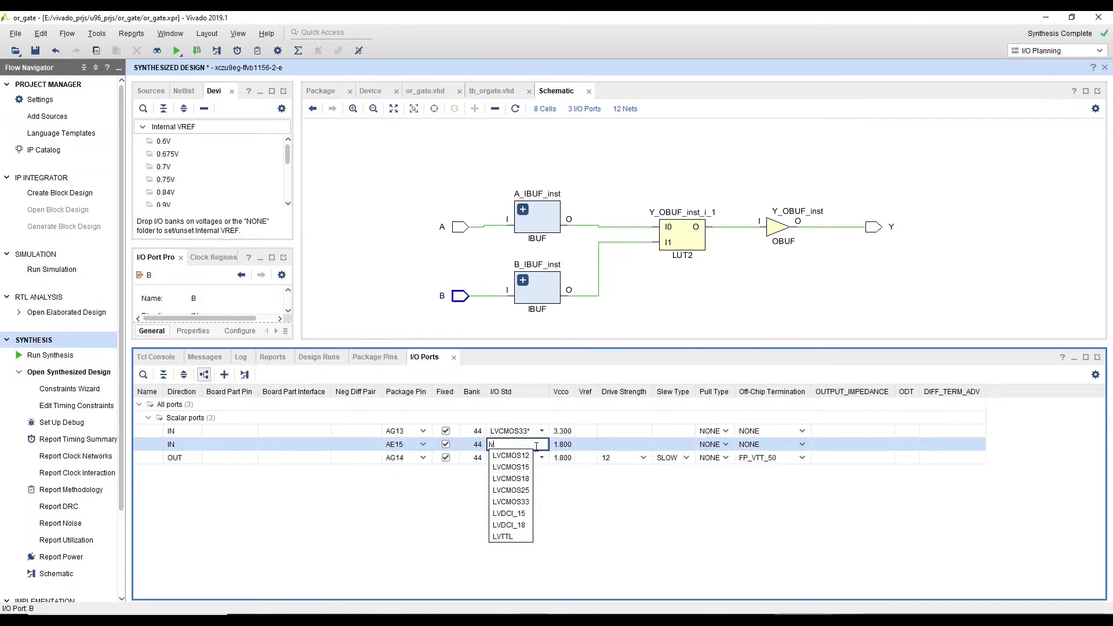
{"action": "type", "text": "v"}
{"action": "left_click", "coordinate": [522, 502]}
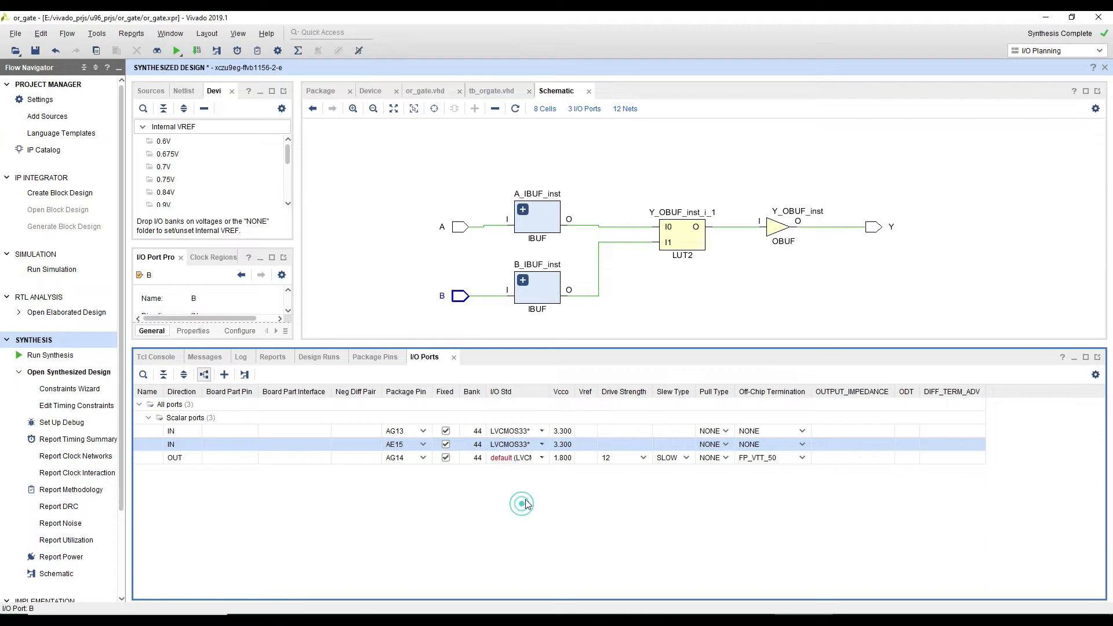
Step: Set the I/O standard of output port Y to LVCMOS33 and widen the I/O Std and Package Pin columns
{"action": "left_click", "coordinate": [543, 457]}
{"action": "type", "text": "l"}
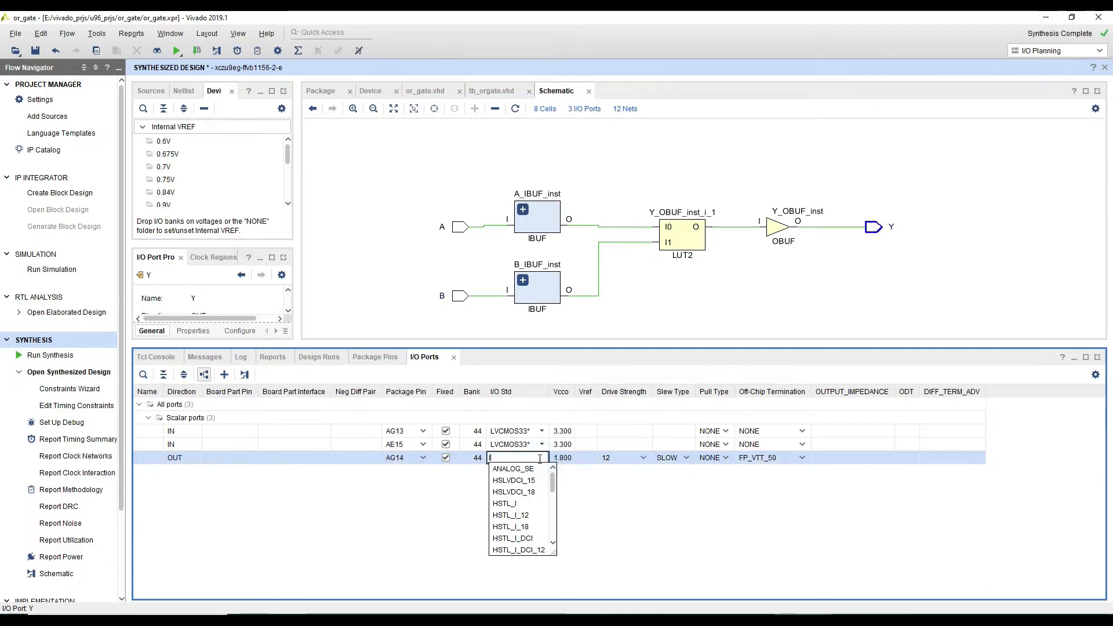
{"action": "type", "text": "vcmos"}
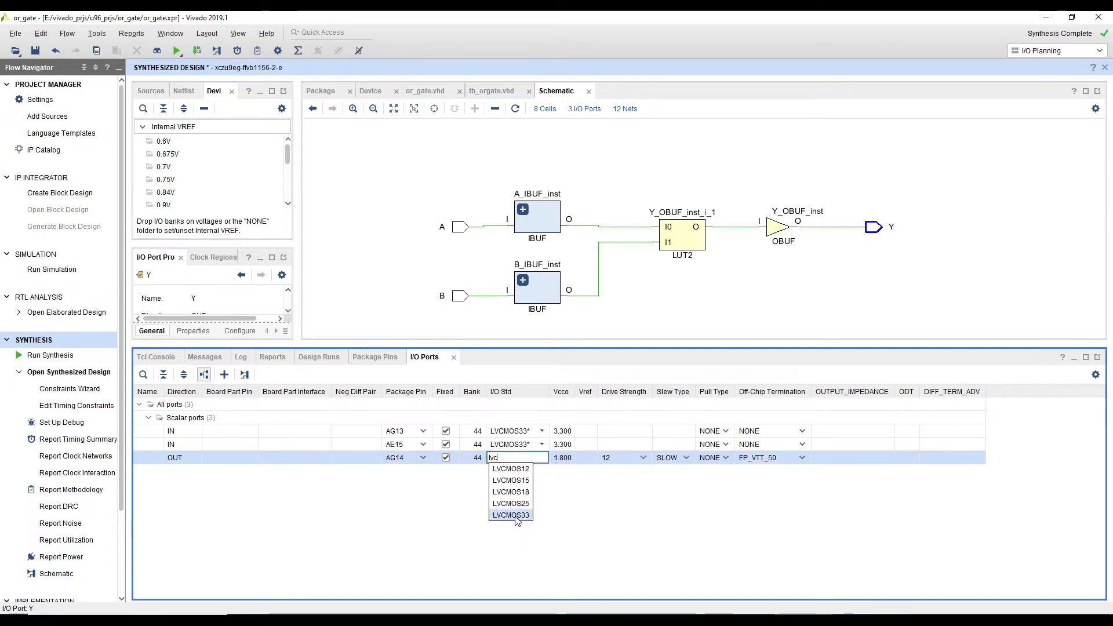
{"action": "left_click", "coordinate": [510, 515]}
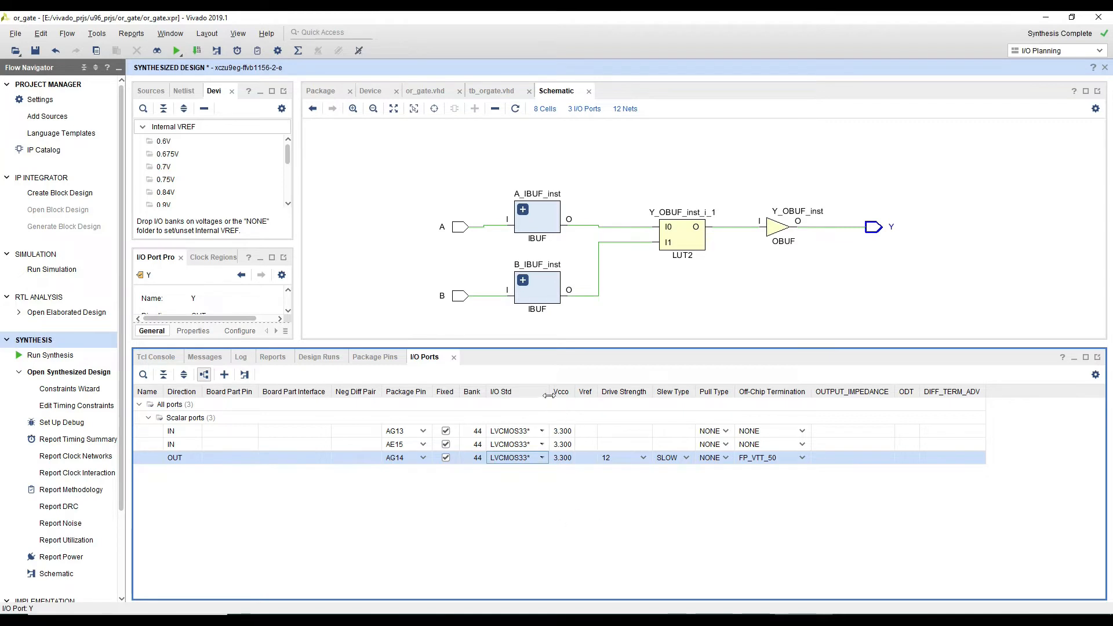
{"action": "left_click_drag", "start_coordinate": [550, 392], "coordinate": [562, 394]}
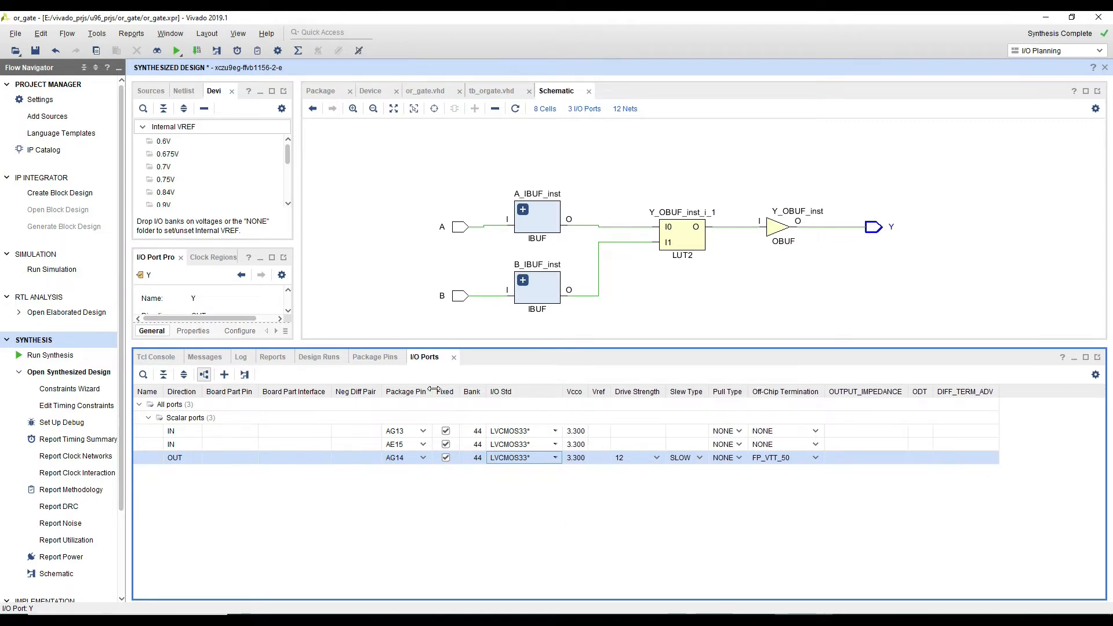
{"action": "left_click_drag", "start_coordinate": [433, 389], "coordinate": [443, 389]}
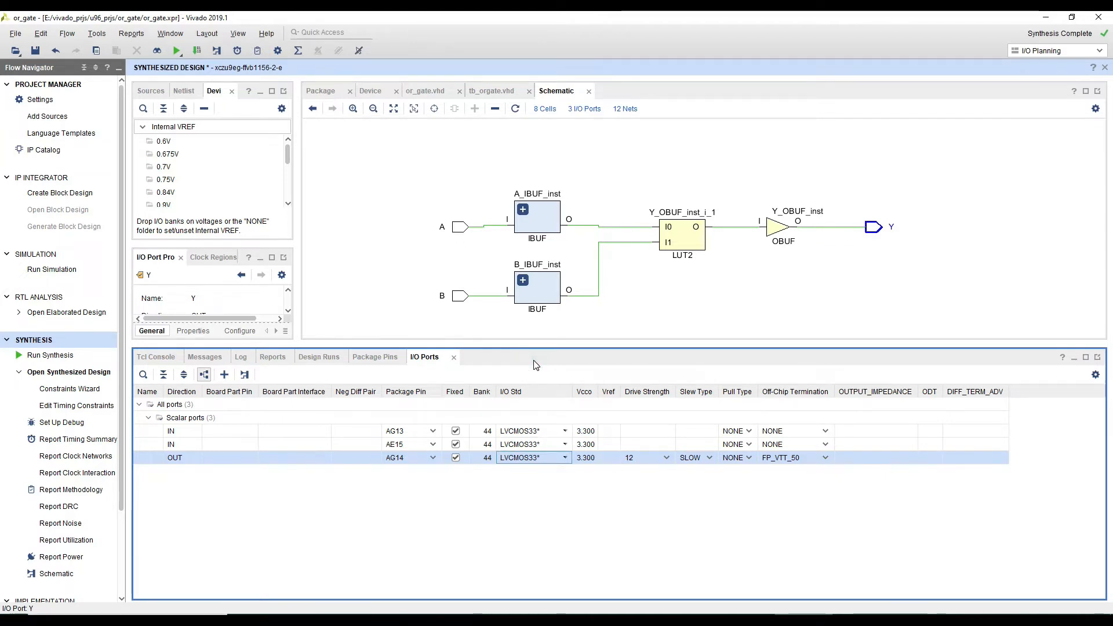
Step: Save the constraints to a new XDC file named gpio_test, local to the project
{"action": "key", "text": "ctrl+s"}
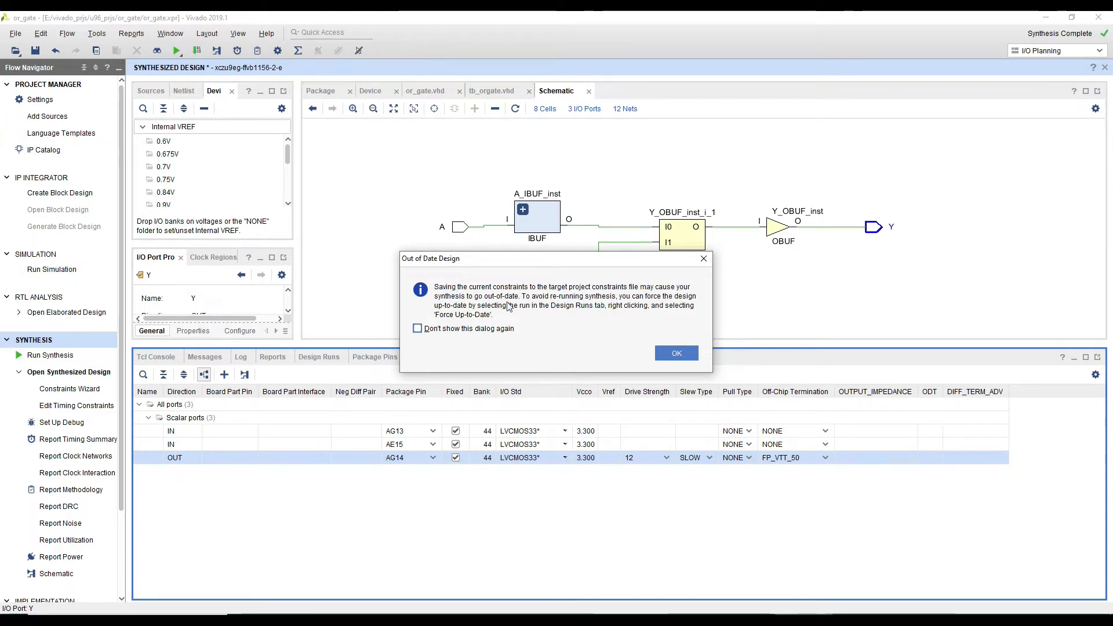
{"action": "left_click", "coordinate": [676, 355]}
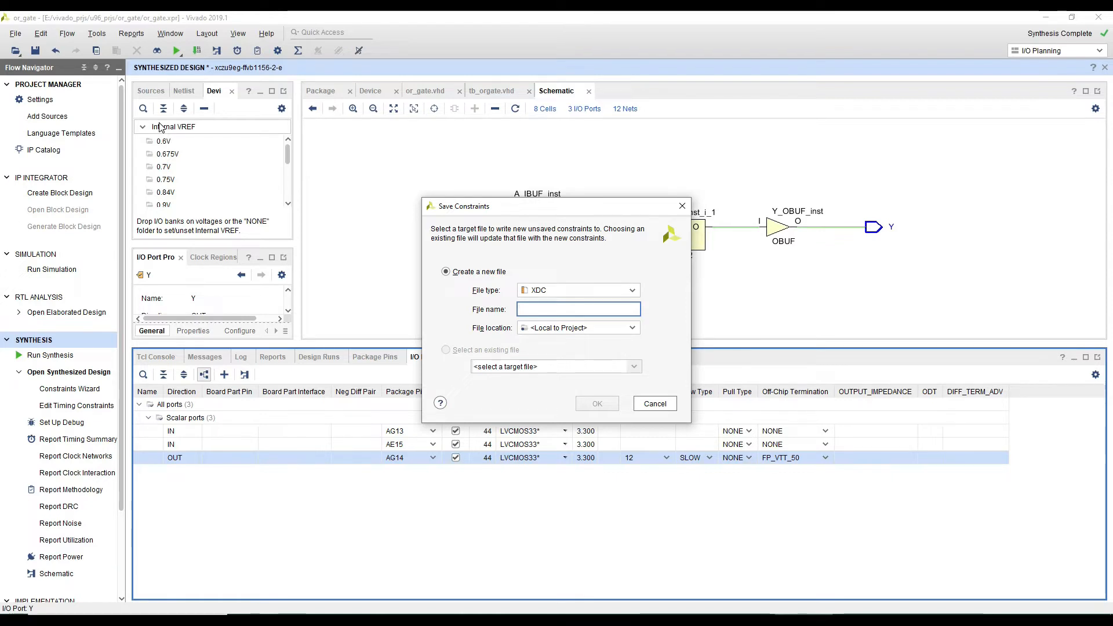
{"action": "type", "text": "gpio_test"}
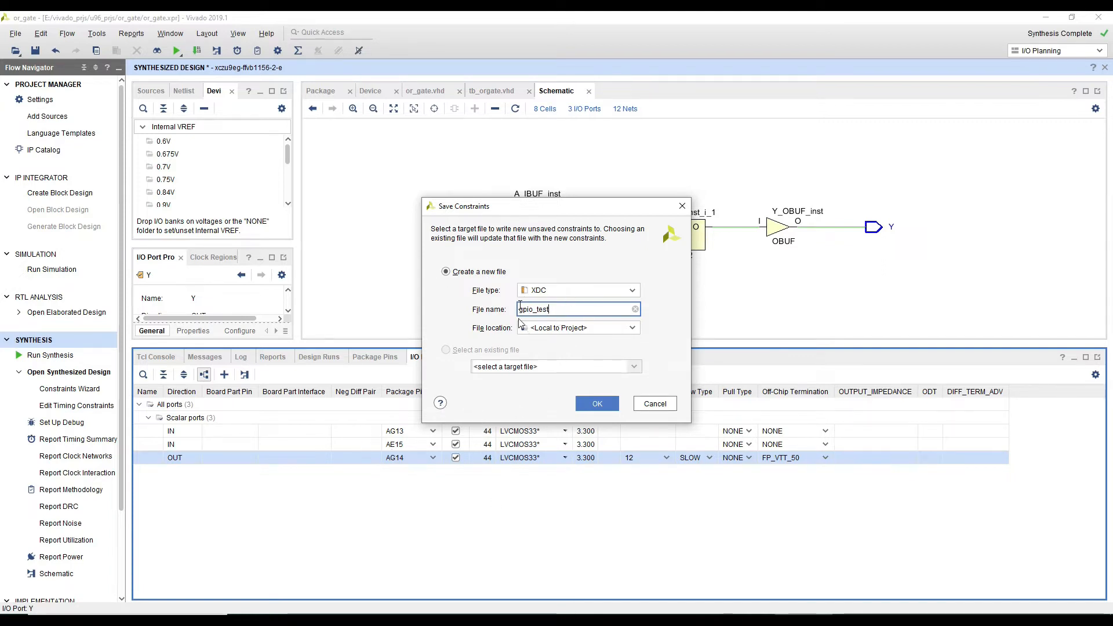
{"action": "left_click", "coordinate": [596, 405]}
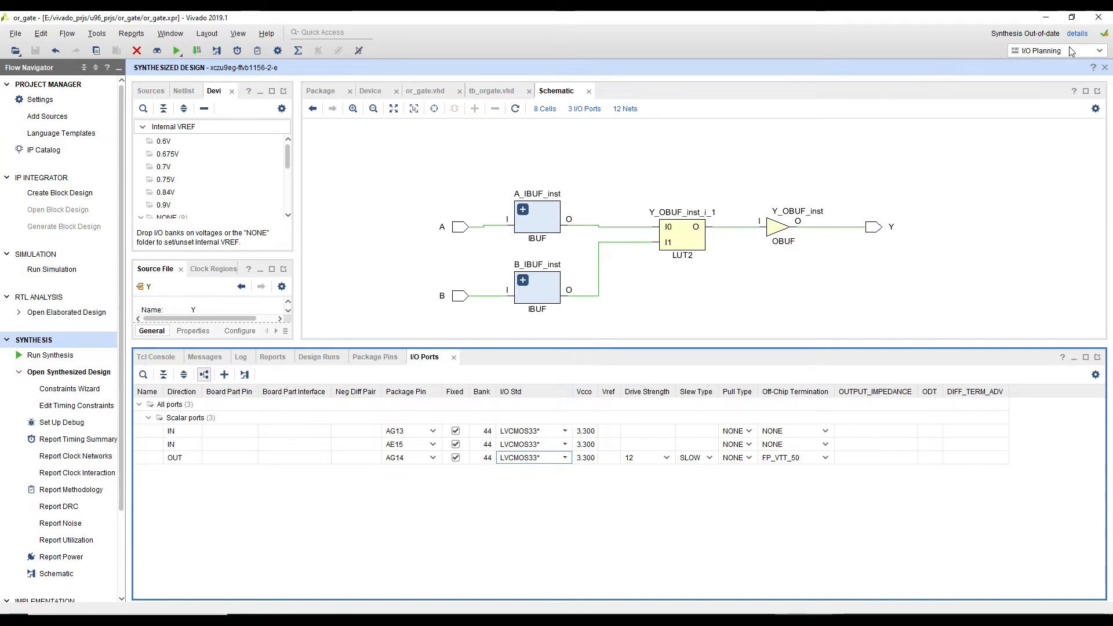
Step: Close the synthesized design and open the gpio_test.xdc constraints file
{"action": "left_click", "coordinate": [1105, 68]}
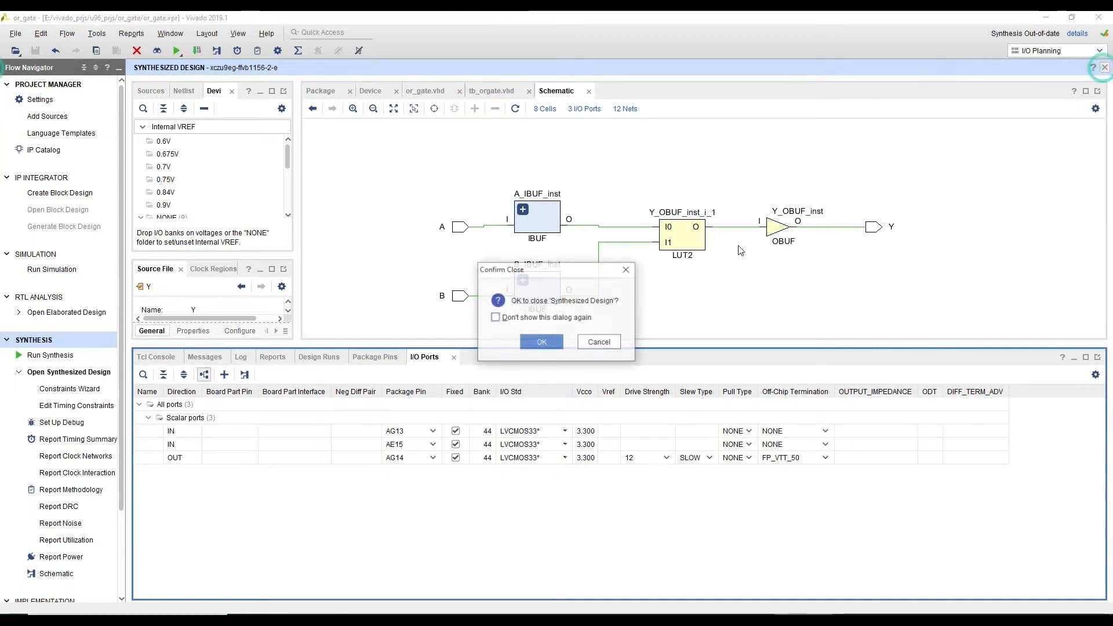
{"action": "left_click", "coordinate": [533, 345]}
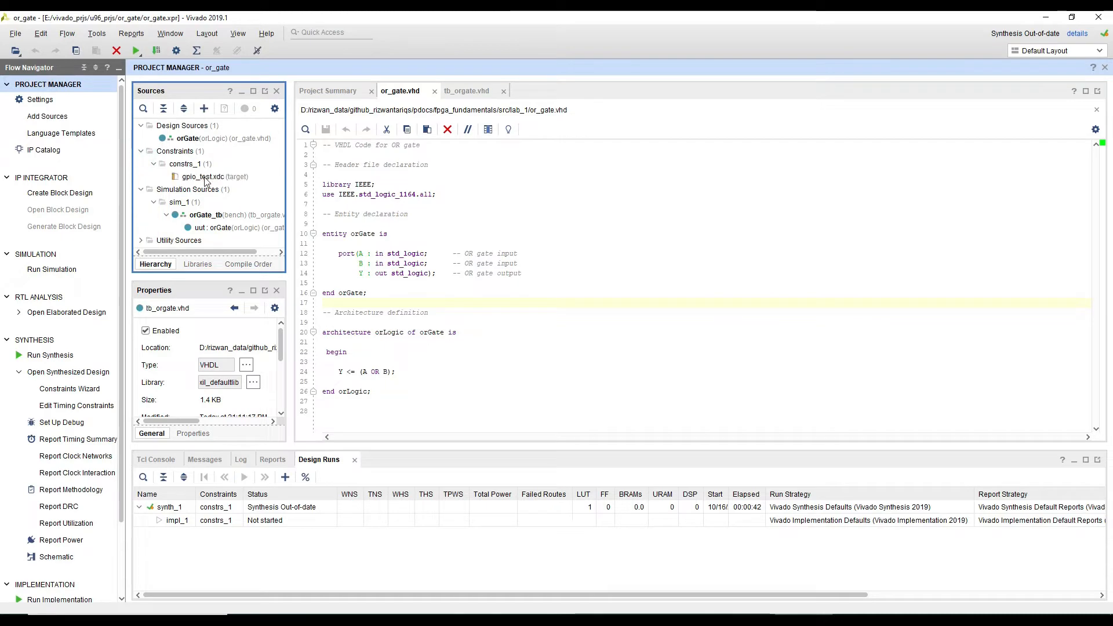
{"action": "left_click", "coordinate": [225, 182]}
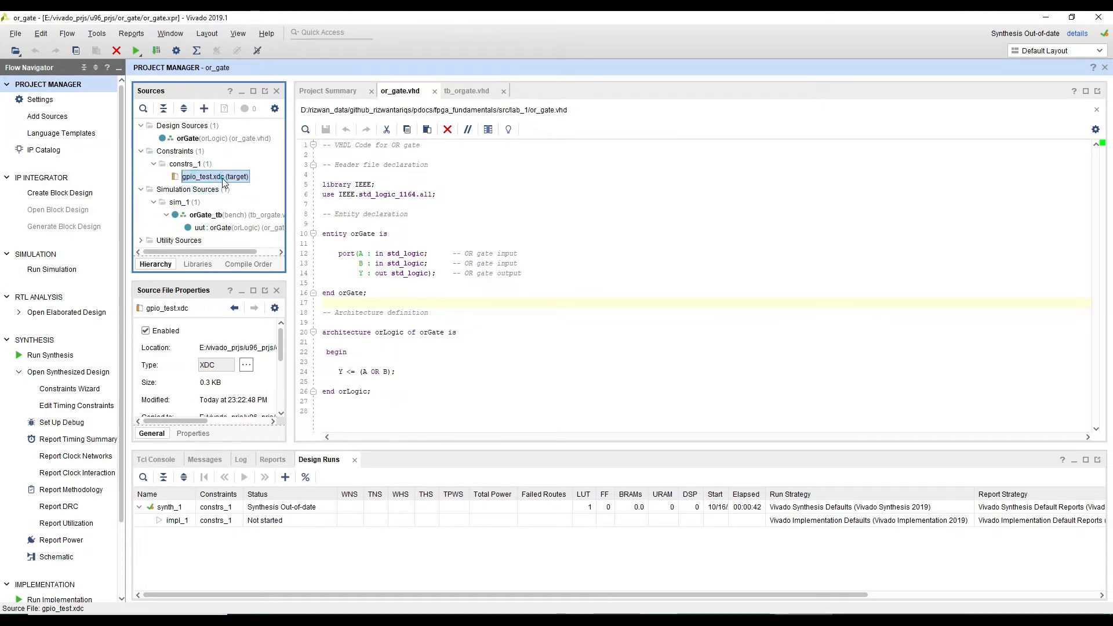
{"action": "double_click", "coordinate": [222, 179]}
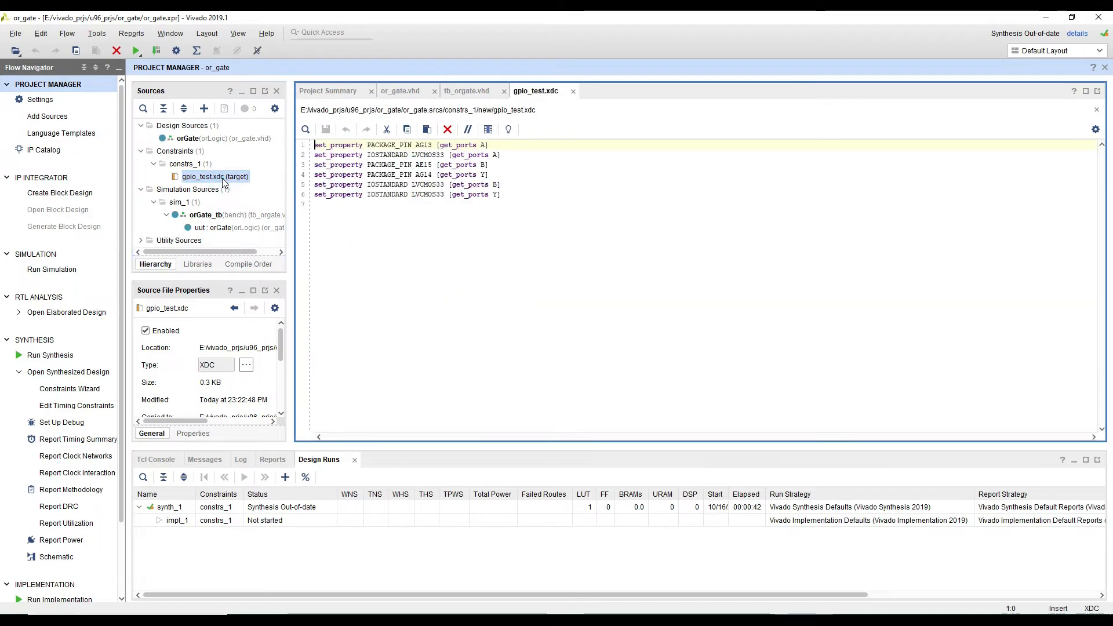
Step: Examine the PACKAGE_PIN and IOSTANDARD constraints for ports A, B and Y in gpio_test.xdc
{"action": "left_click", "coordinate": [511, 156]}
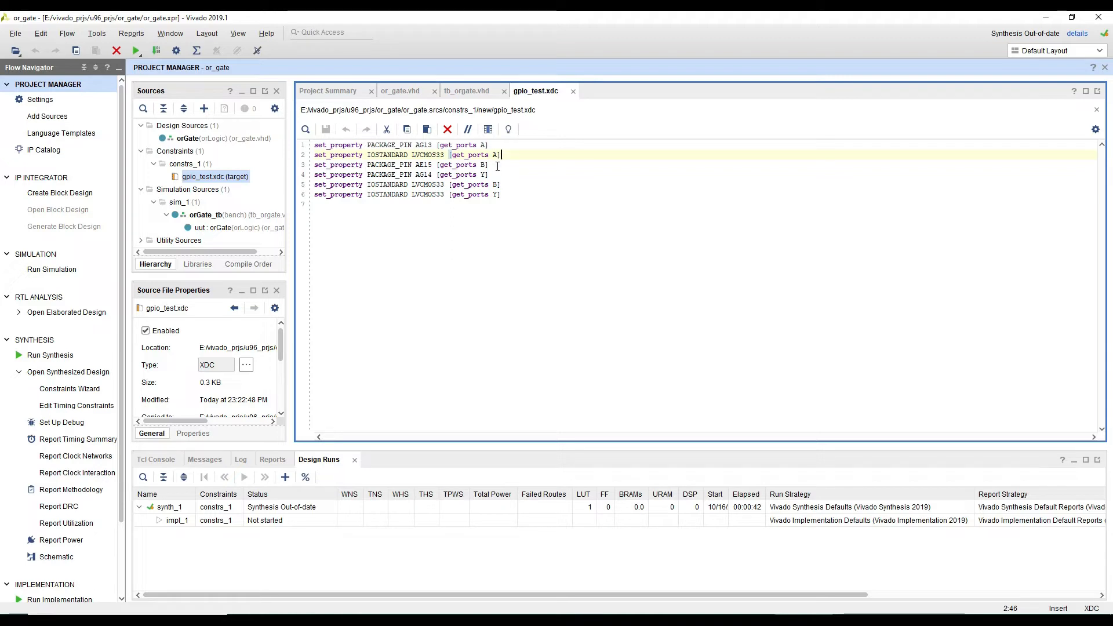
{"action": "double_click", "coordinate": [423, 146]}
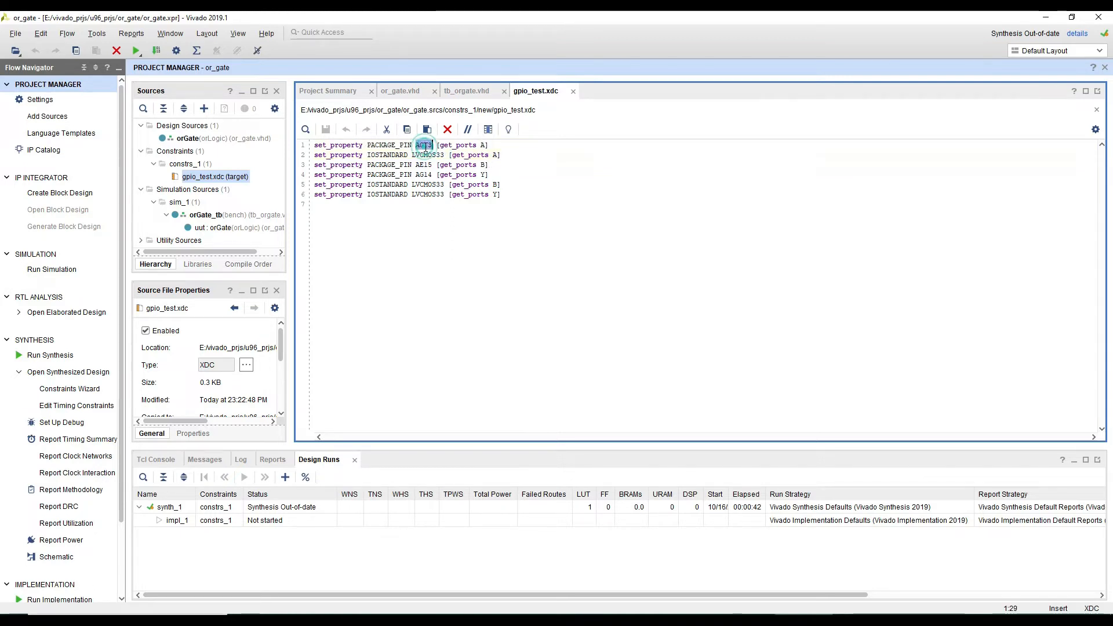
{"action": "double_click", "coordinate": [424, 165]}
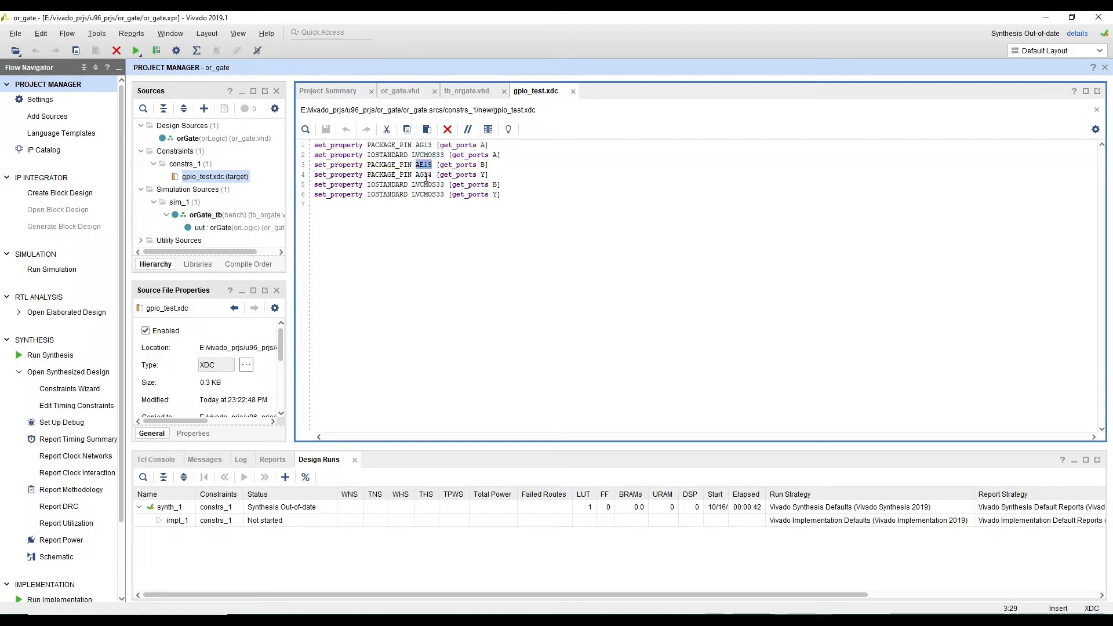
{"action": "left_click", "coordinate": [394, 215]}
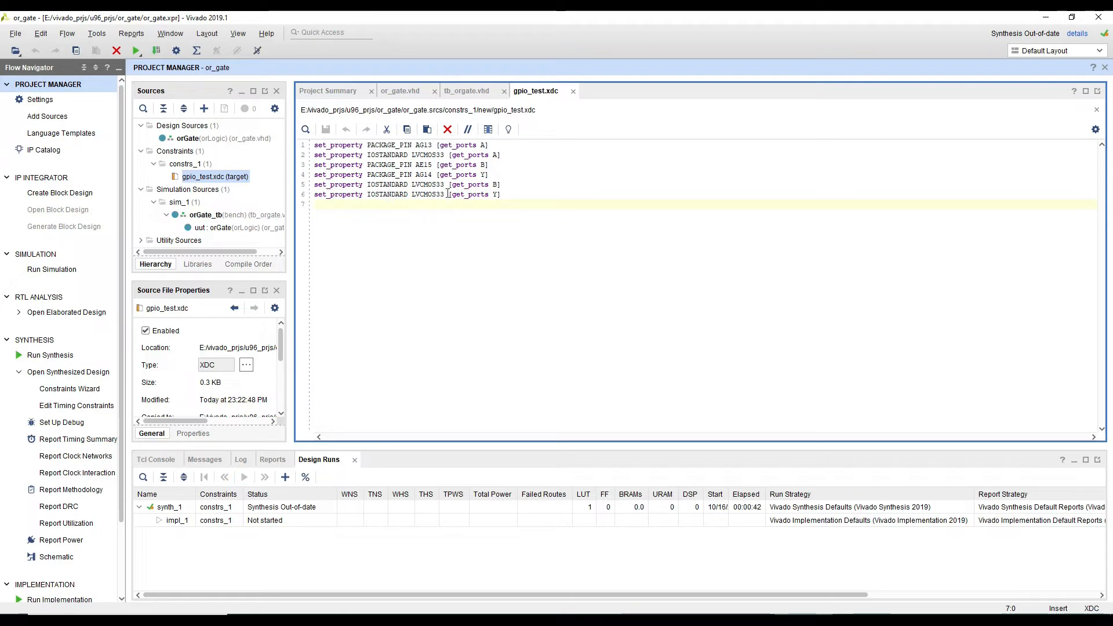
{"action": "double_click", "coordinate": [386, 194]}
{"action": "double_click", "coordinate": [389, 175]}
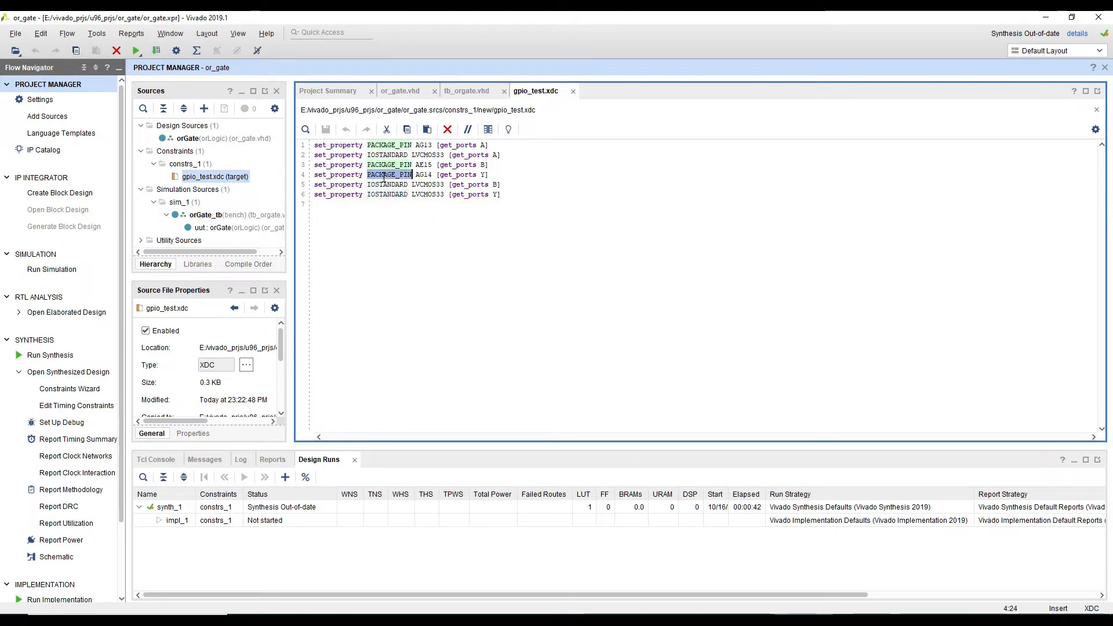
{"action": "left_click", "coordinate": [521, 207]}
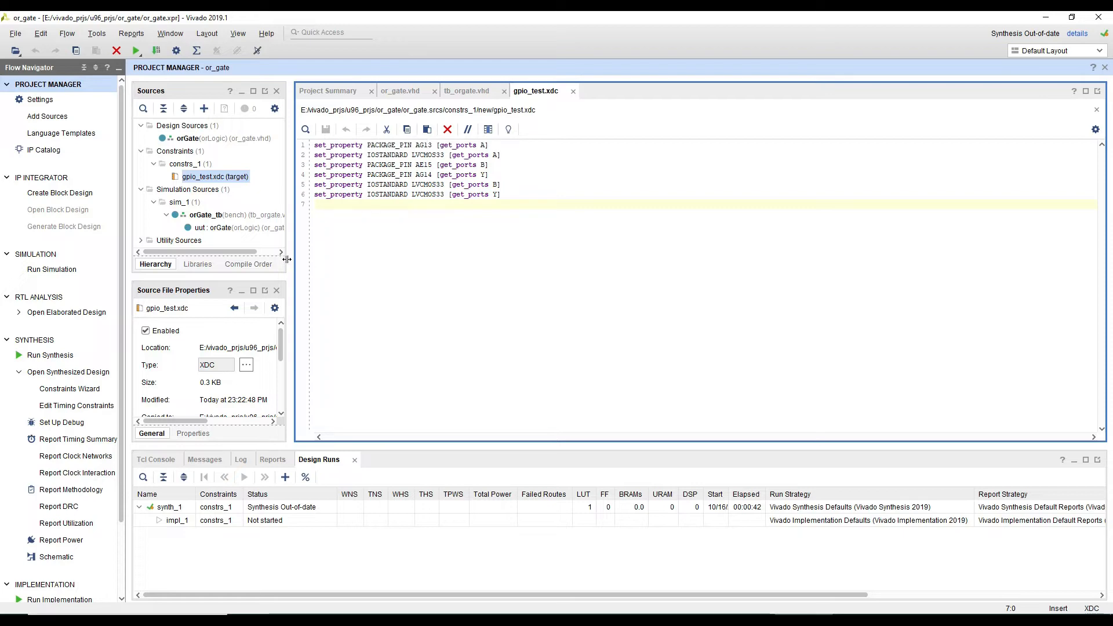
{"action": "key", "text": "alt+Tab"}
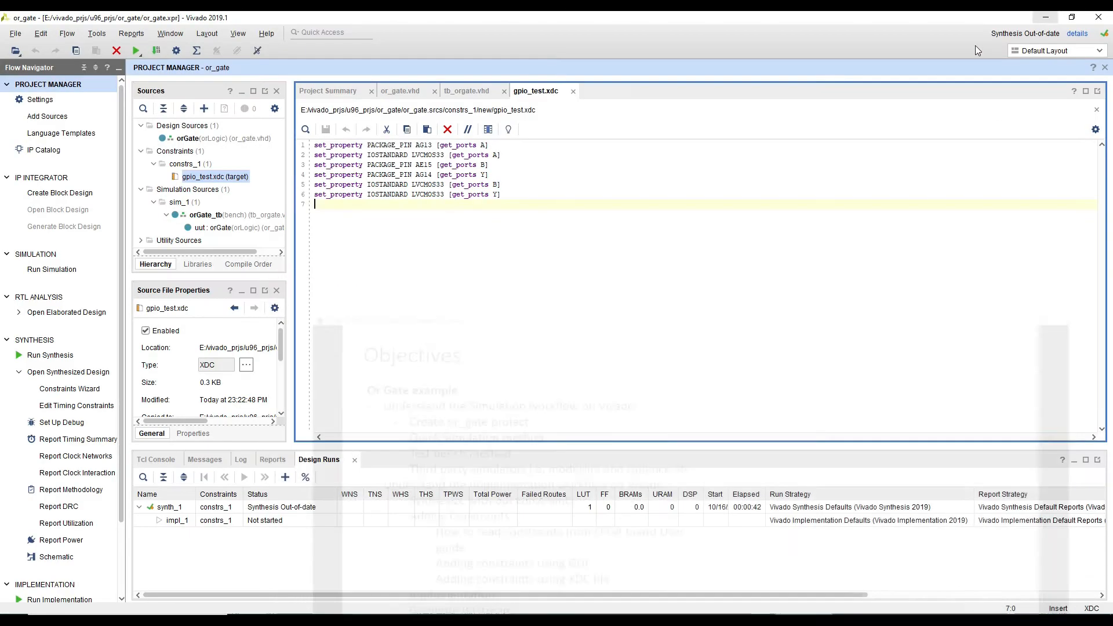
{"action": "left_click", "coordinate": [1046, 17]}
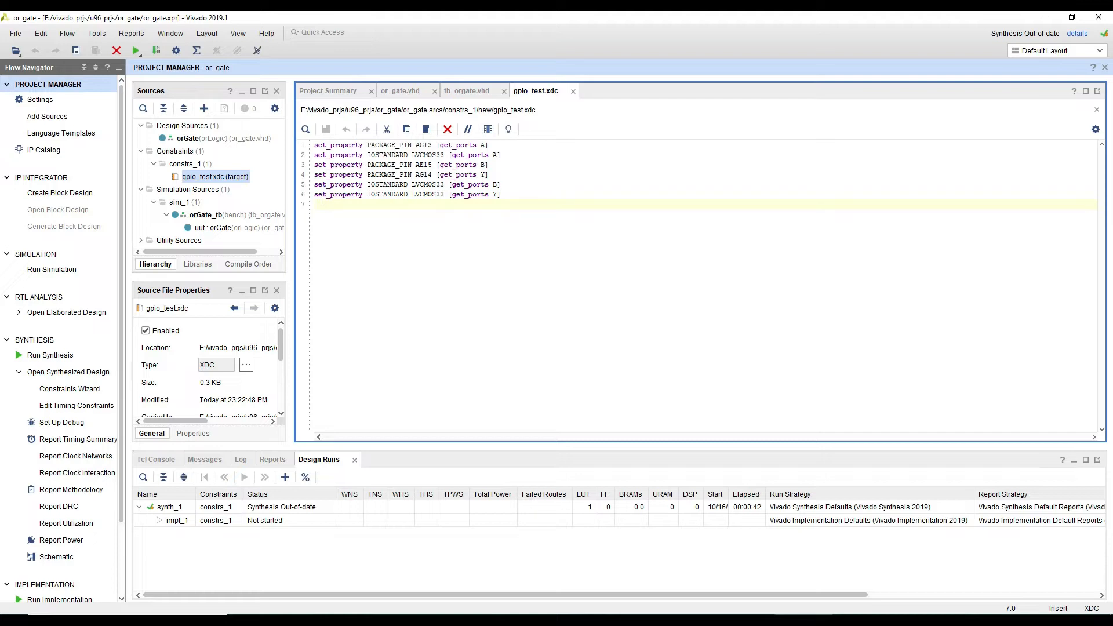
{"action": "left_click", "coordinate": [490, 173]}
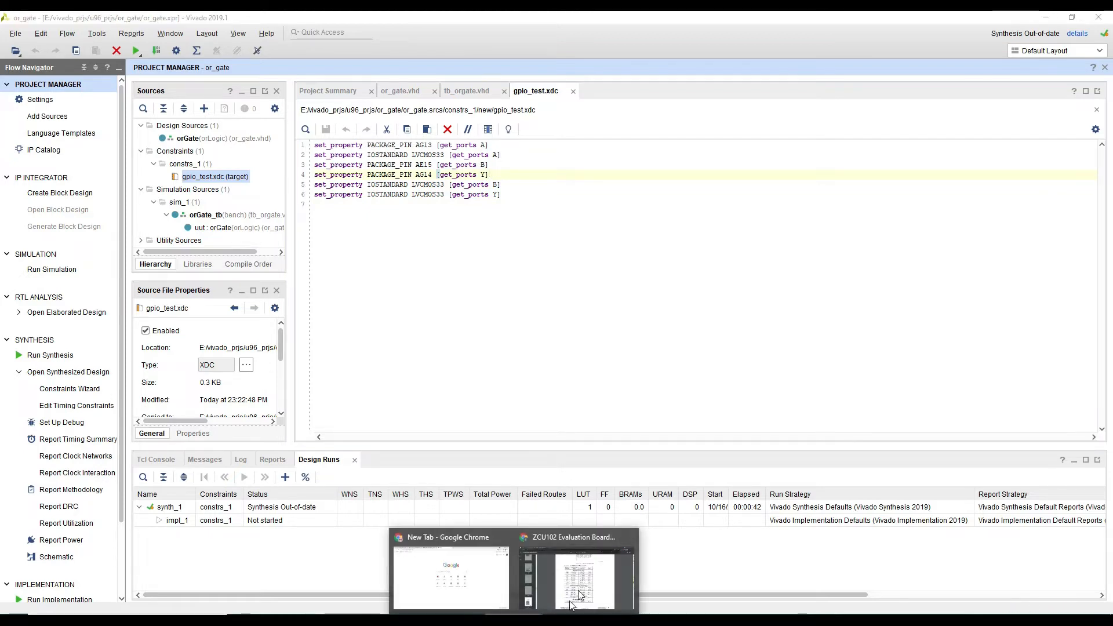
Step: Switch to the ZCU102 user guide and review the LED, pushbutton and DIP switch pins in Table 3-33
{"action": "left_click", "coordinate": [578, 595]}
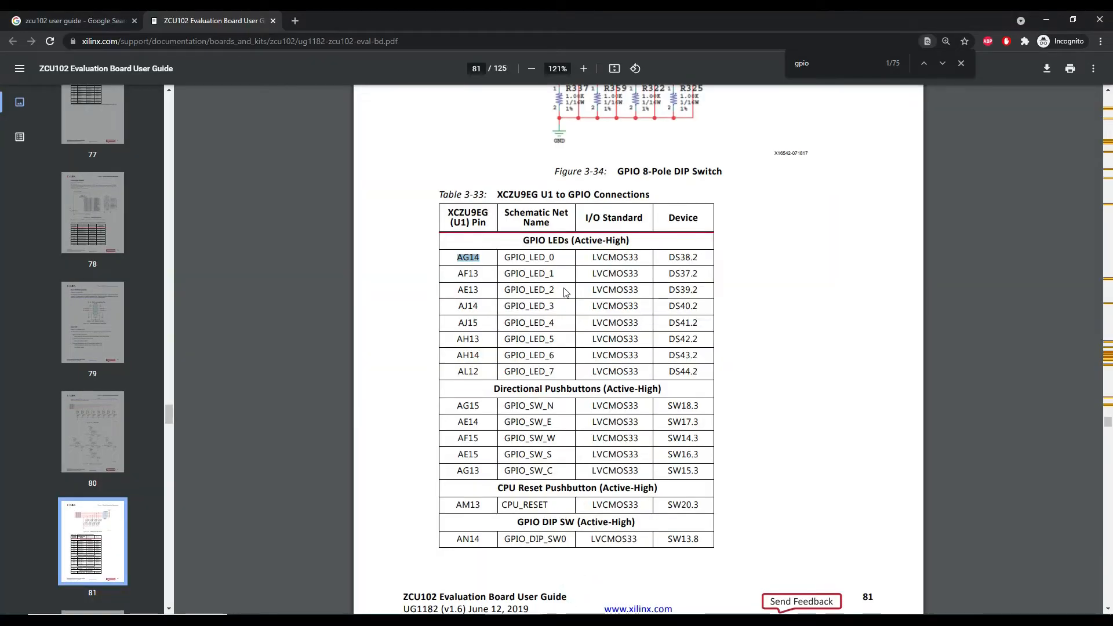
{"action": "left_click", "coordinate": [468, 271]}
{"action": "left_click_drag", "start_coordinate": [457, 259], "coordinate": [476, 257]}
{"action": "left_click", "coordinate": [474, 407]}
{"action": "scroll", "coordinate": [575, 468], "scroll_direction": "down", "scroll_amount": 7}
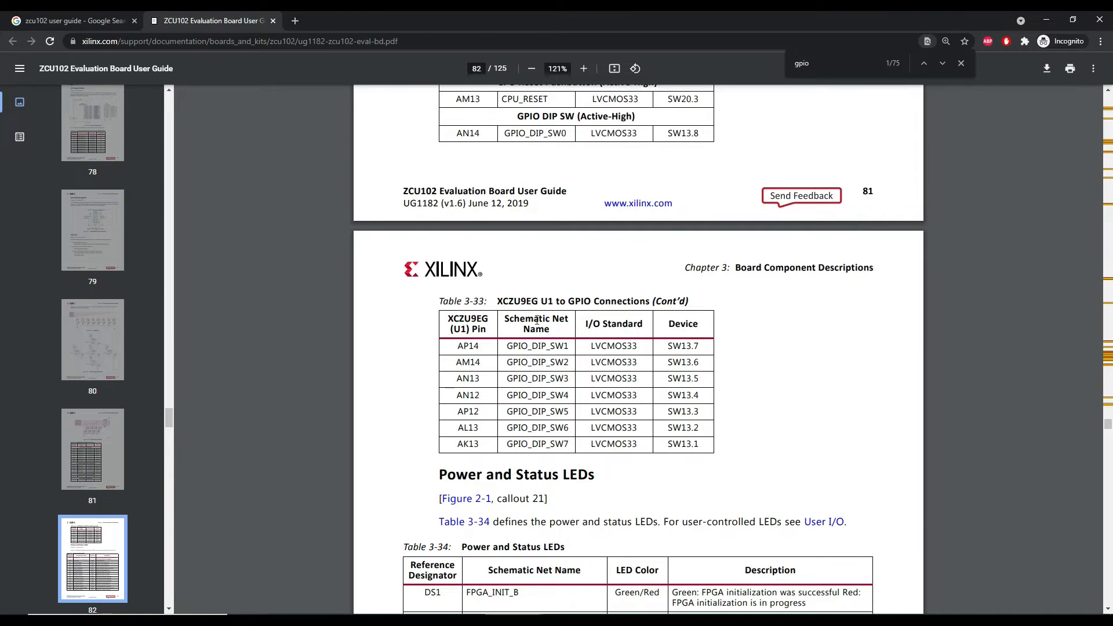
{"action": "scroll", "coordinate": [537, 319], "scroll_direction": "up", "scroll_amount": 1}
{"action": "left_click_drag", "start_coordinate": [543, 174], "coordinate": [574, 175]}
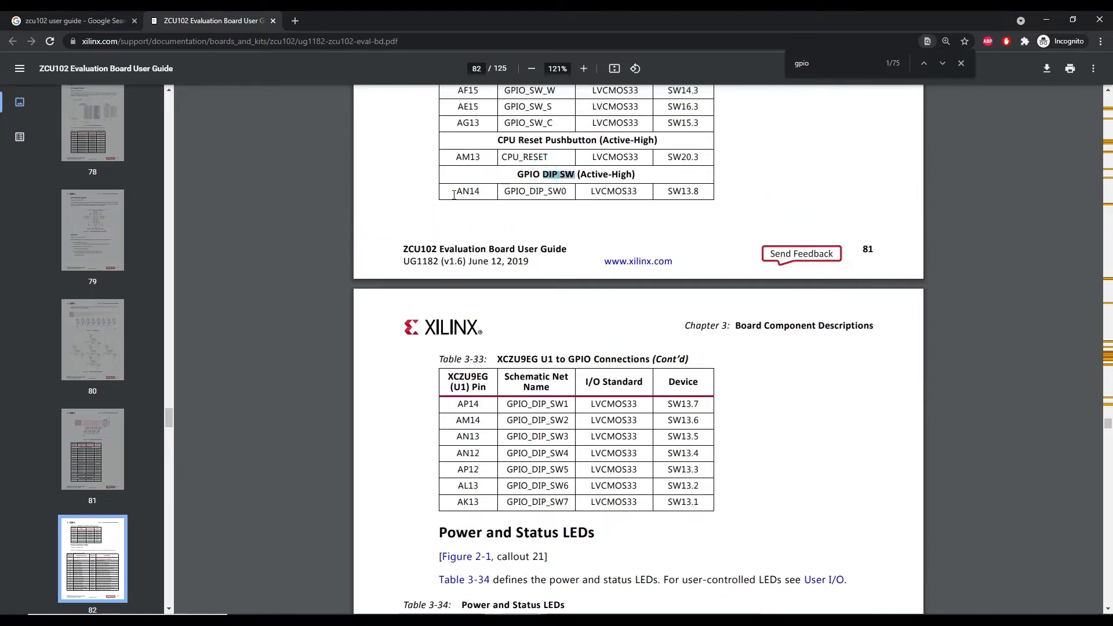
{"action": "double_click", "coordinate": [455, 193]}
{"action": "scroll", "coordinate": [454, 194], "scroll_direction": "up", "scroll_amount": 5}
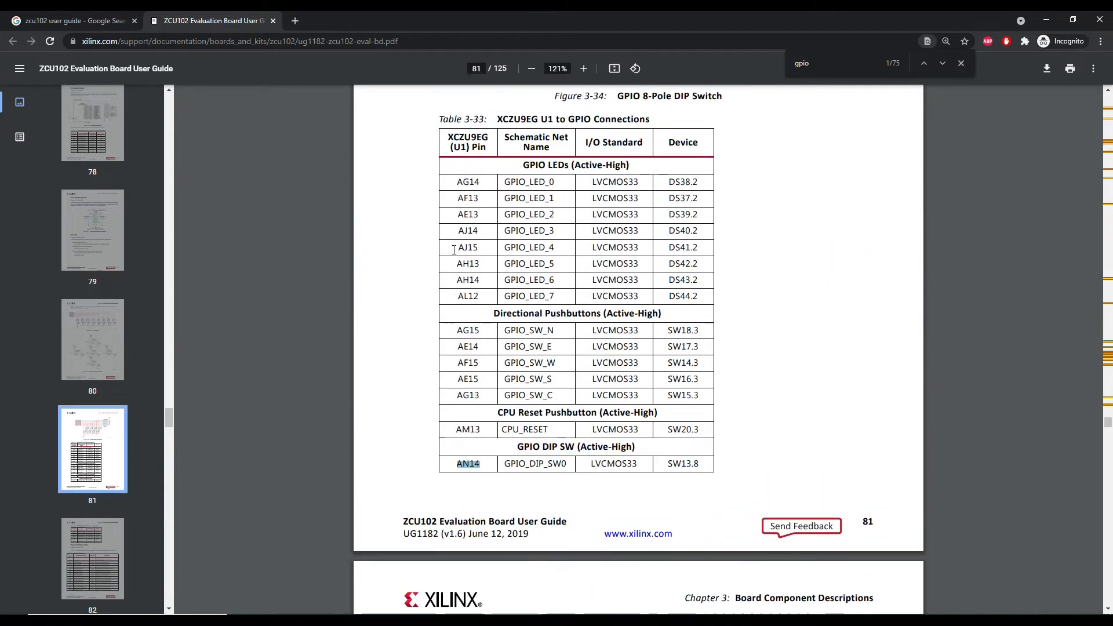
{"action": "scroll", "coordinate": [454, 249], "scroll_direction": "up", "scroll_amount": 1}
{"action": "left_click", "coordinate": [464, 263]}
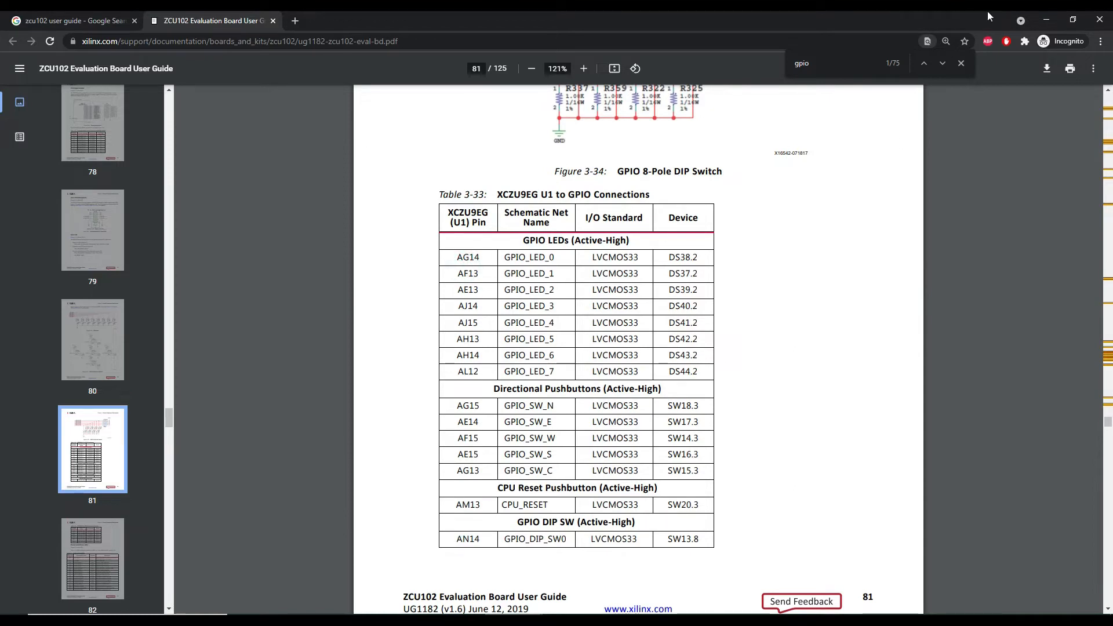
Step: Return to Vivado, widen the Sources pane and close the gpio_test.xdc file
{"action": "left_click", "coordinate": [1048, 22]}
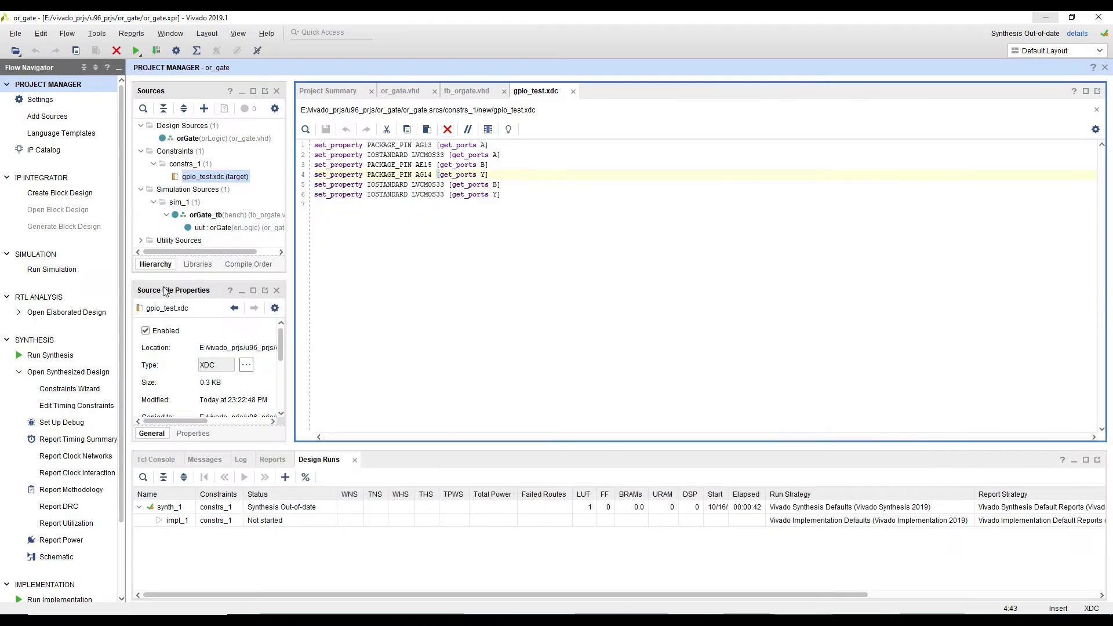
{"action": "left_click_drag", "start_coordinate": [298, 189], "coordinate": [314, 189]}
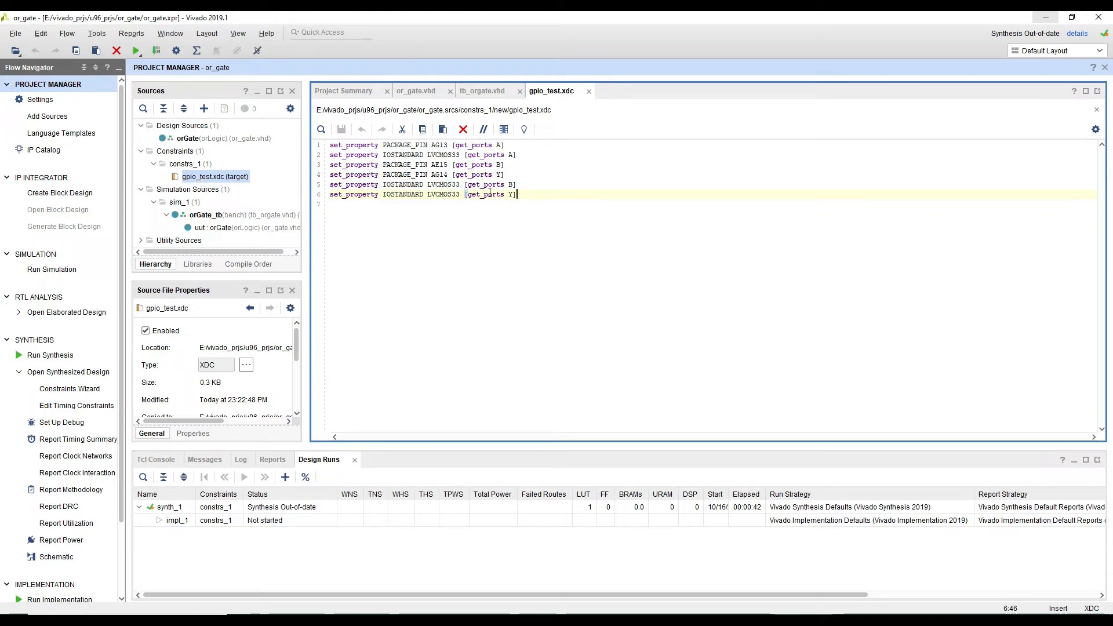
{"action": "left_click", "coordinate": [588, 91]}
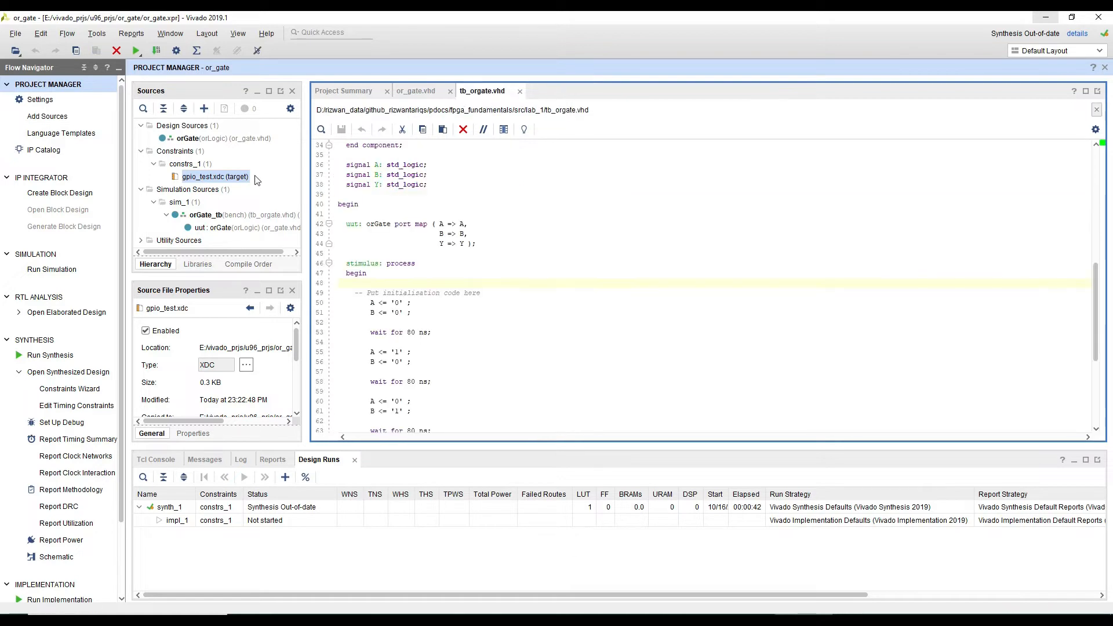
Step: Remove gpio_test.xdc from the project and also delete its local file from disk
{"action": "right_click", "coordinate": [225, 176]}
{"action": "left_click", "coordinate": [271, 257]}
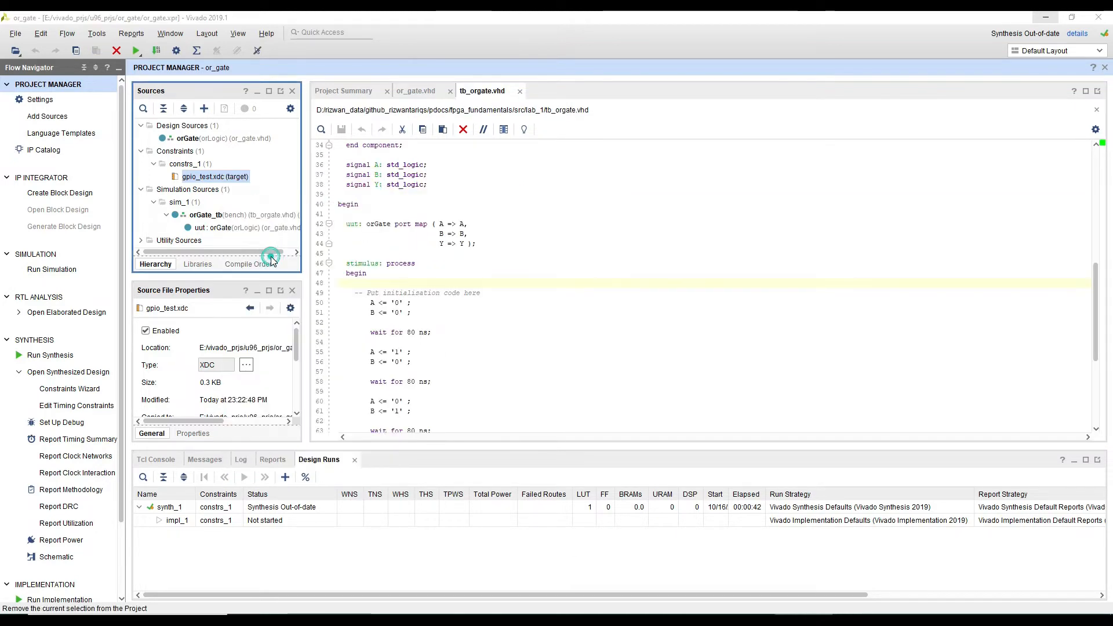
{"action": "left_click", "coordinate": [502, 314]}
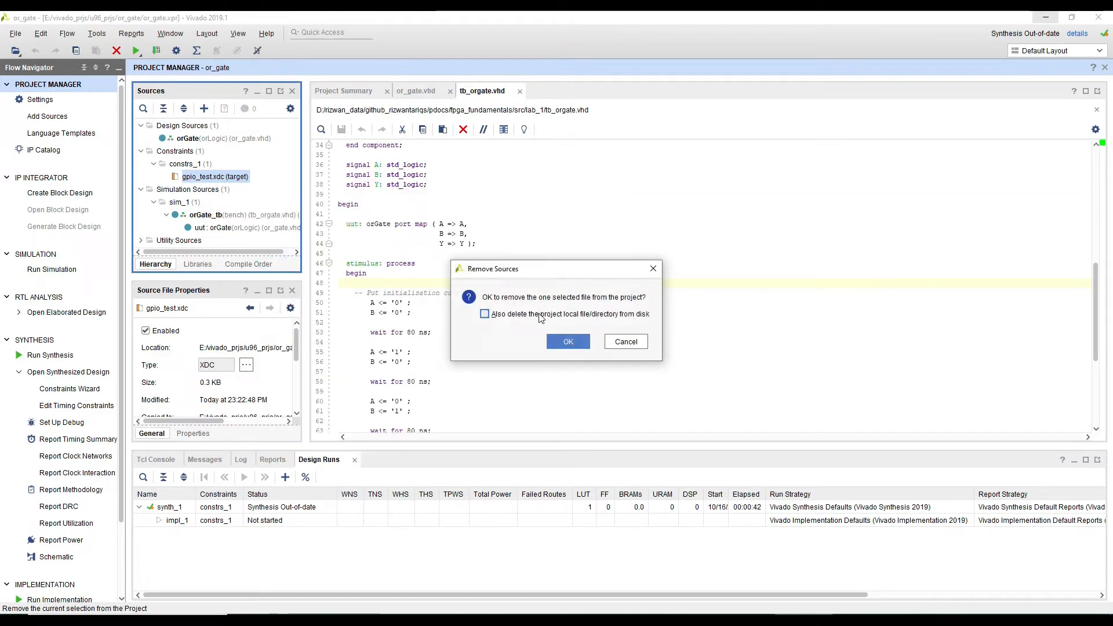
{"action": "left_click", "coordinate": [564, 345]}
{"action": "left_click", "coordinate": [432, 284]}
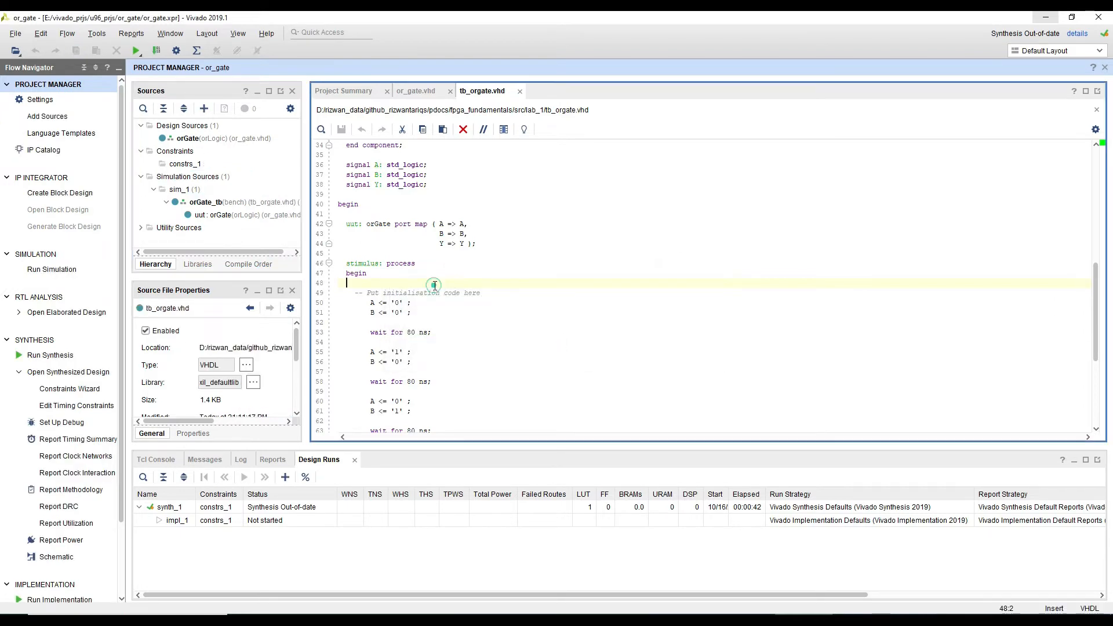
Step: Add the existing gpios.xdc file from the lab_1 folder to the constrs_1 constraint set
{"action": "left_click", "coordinate": [185, 164]}
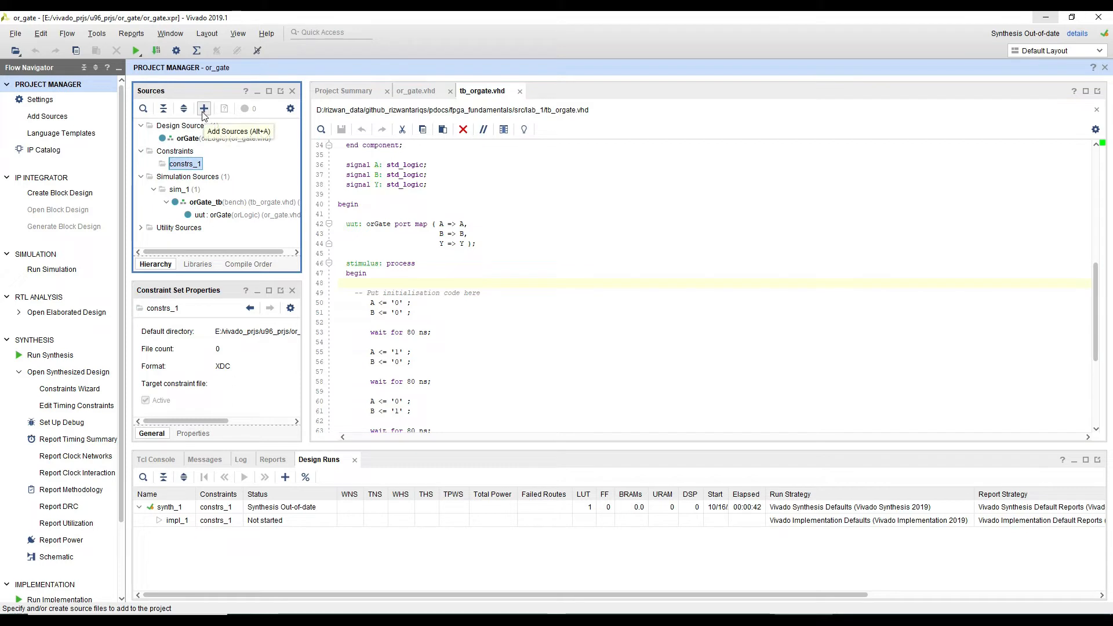
{"action": "left_click", "coordinate": [203, 111]}
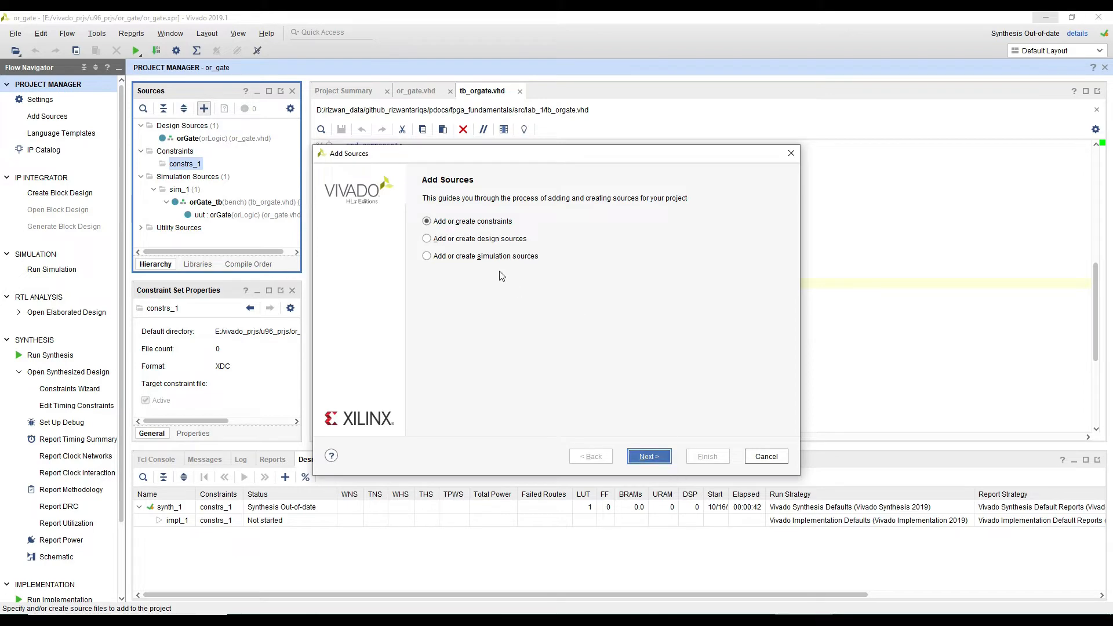
{"action": "left_click", "coordinate": [650, 456]}
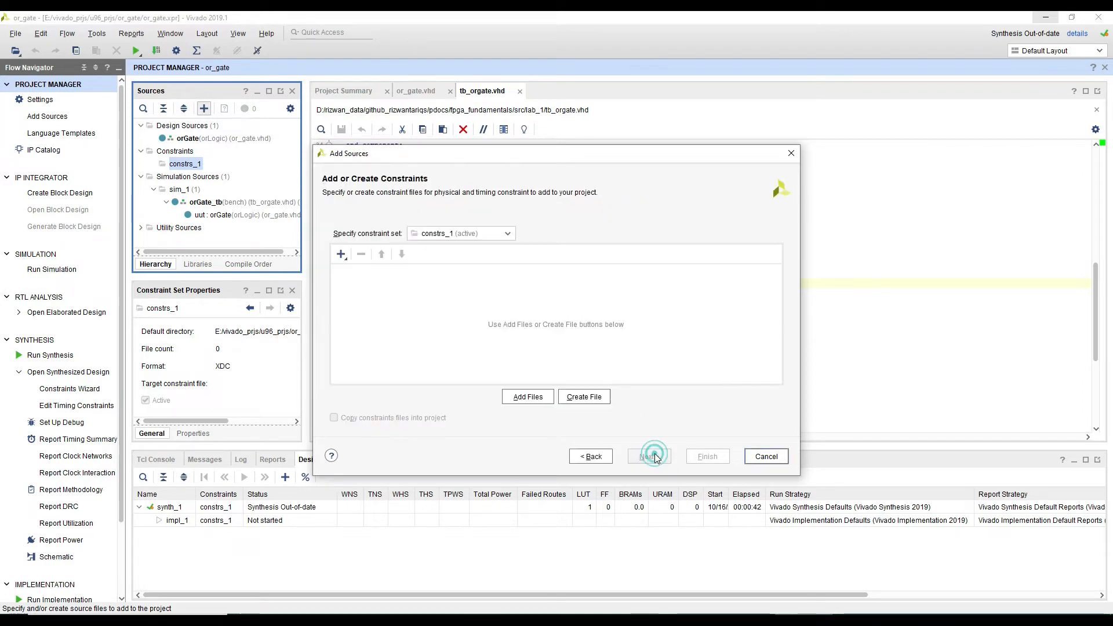
{"action": "left_click", "coordinate": [529, 397]}
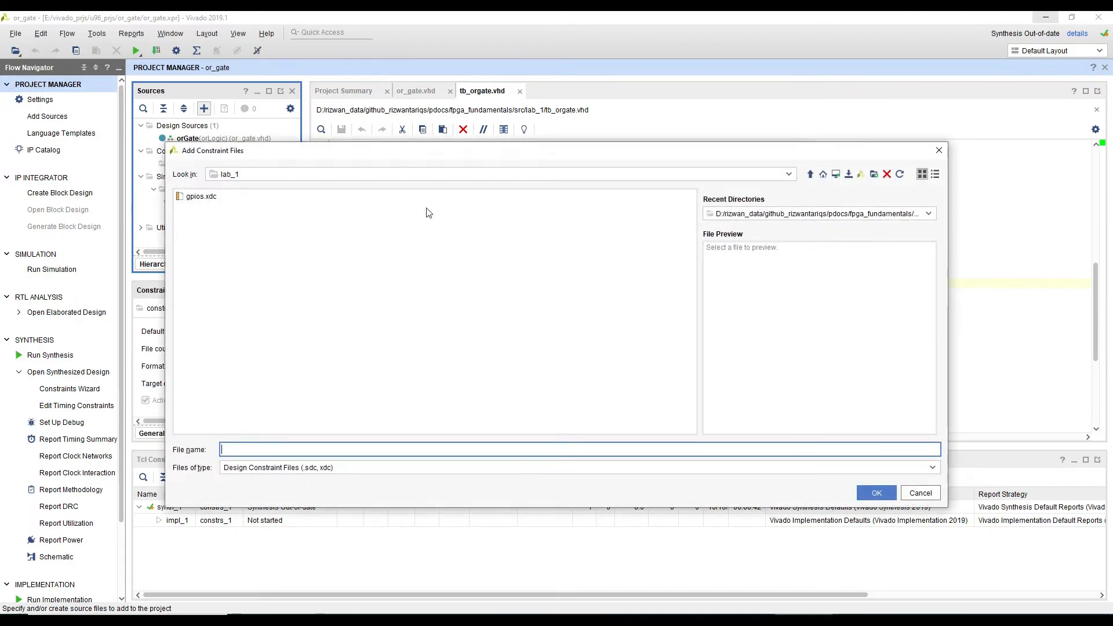
{"action": "left_click", "coordinate": [200, 197]}
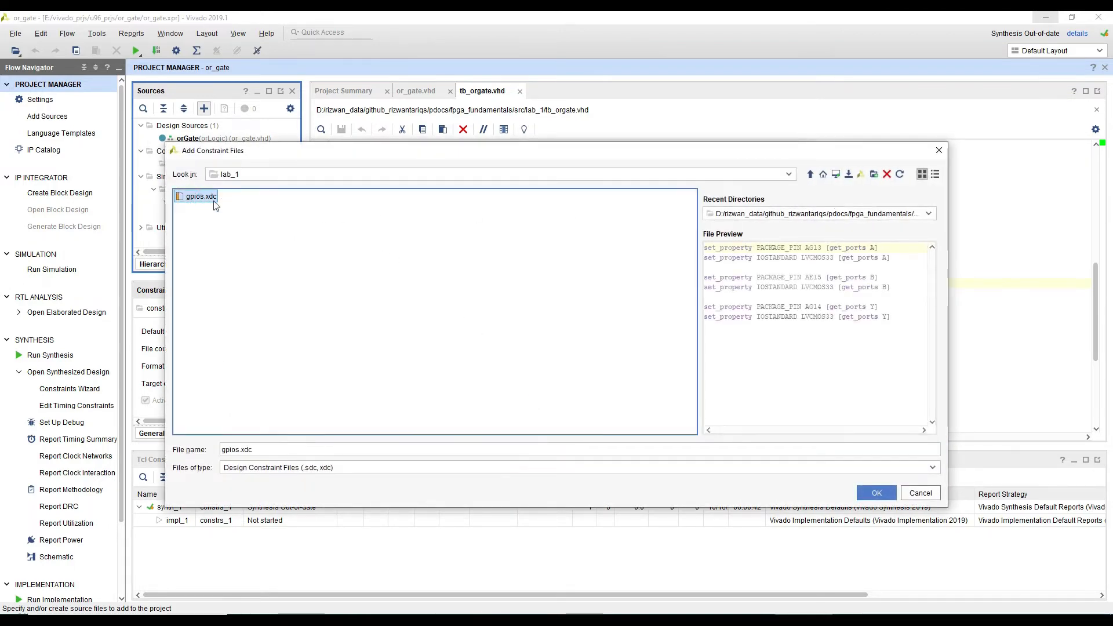
{"action": "double_click", "coordinate": [200, 198]}
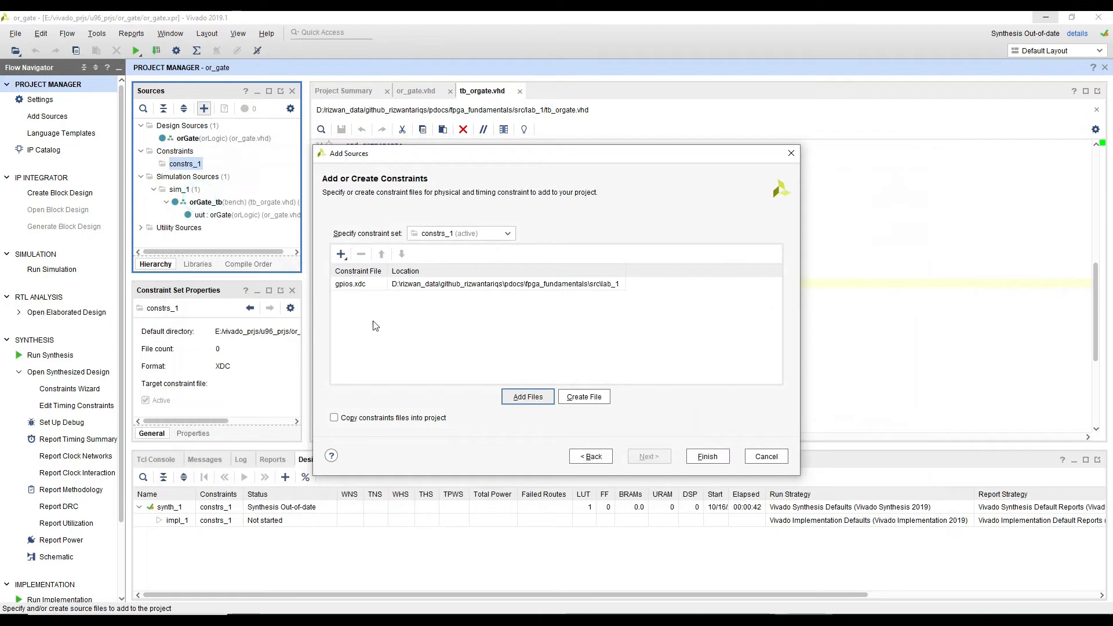
{"action": "left_click", "coordinate": [707, 457]}
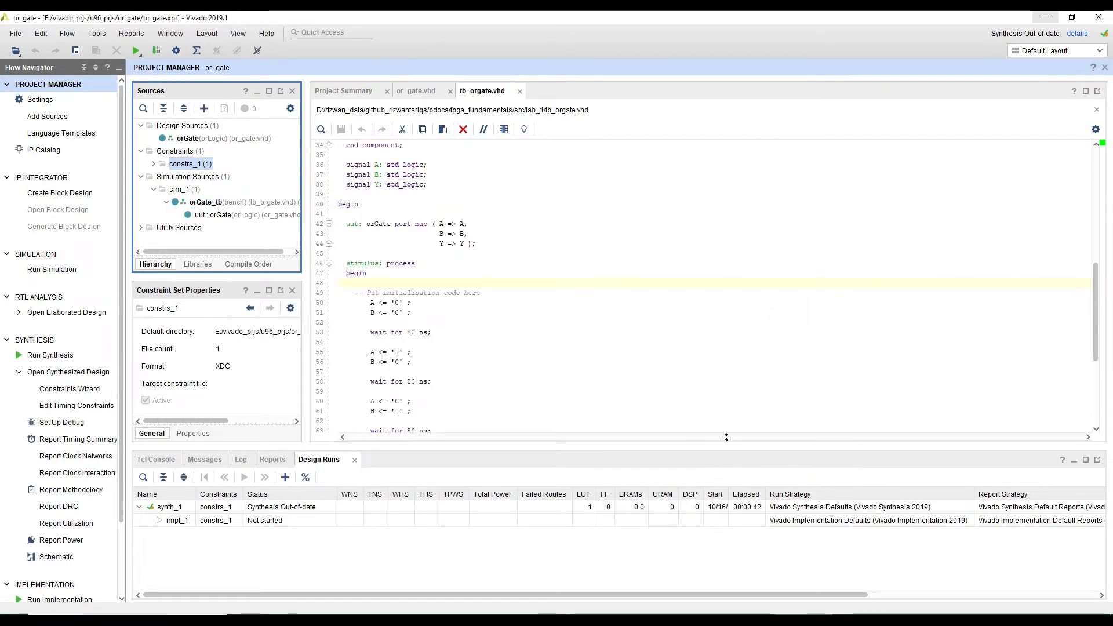
Step: Open gpios.xdc under constrs_1 and examine the PACKAGE_PIN and IOSTANDARD constraints for ports A, B and Y
{"action": "left_click", "coordinate": [153, 165]}
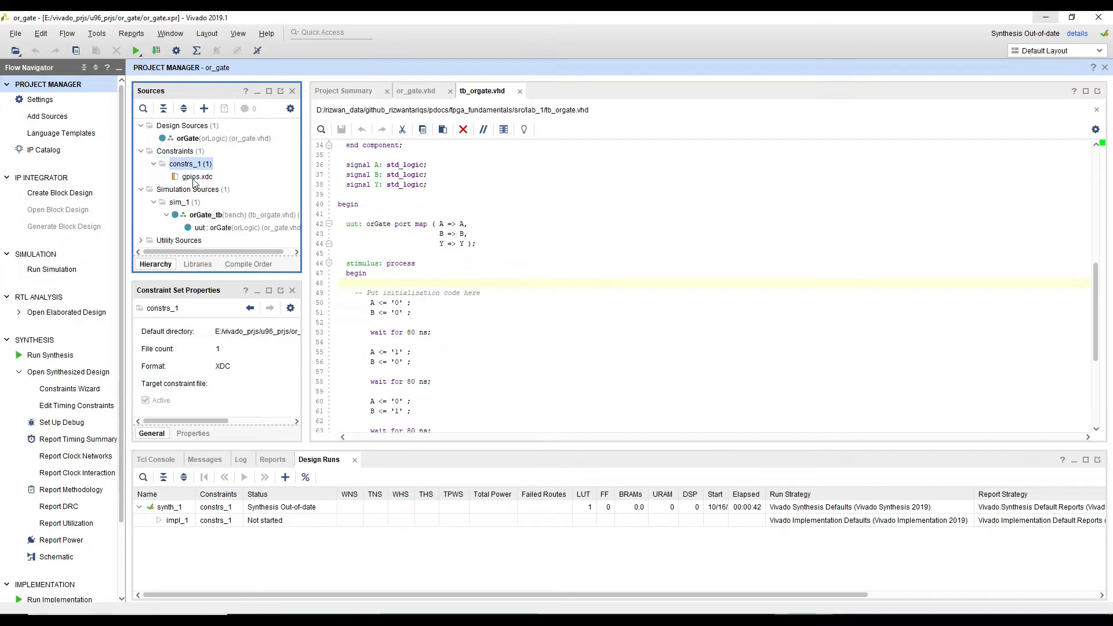
{"action": "left_click", "coordinate": [194, 176]}
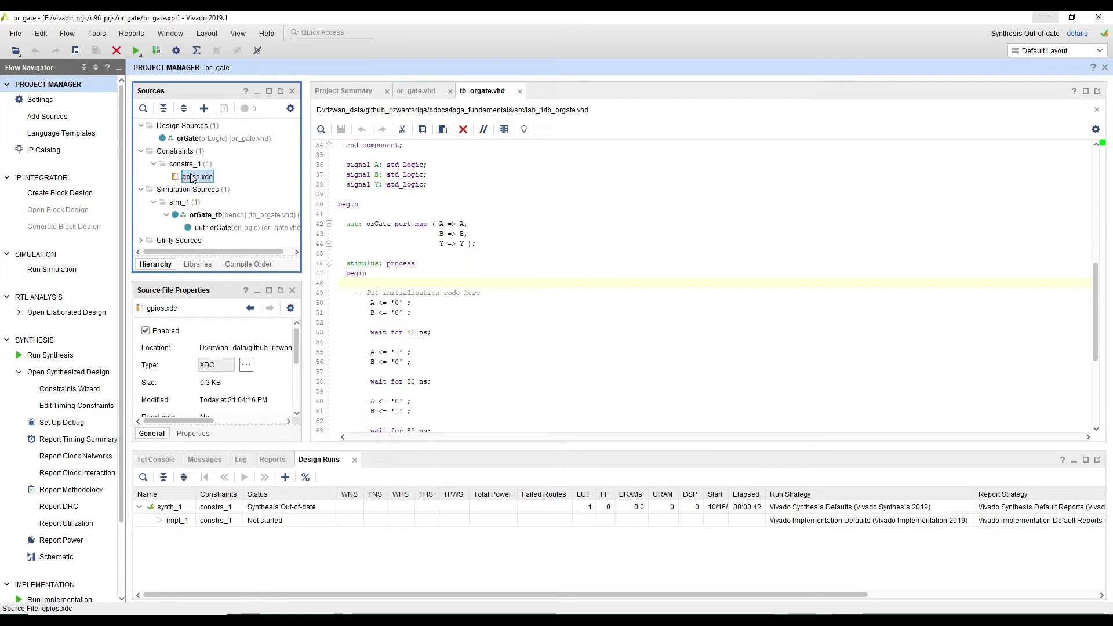
{"action": "double_click", "coordinate": [201, 176]}
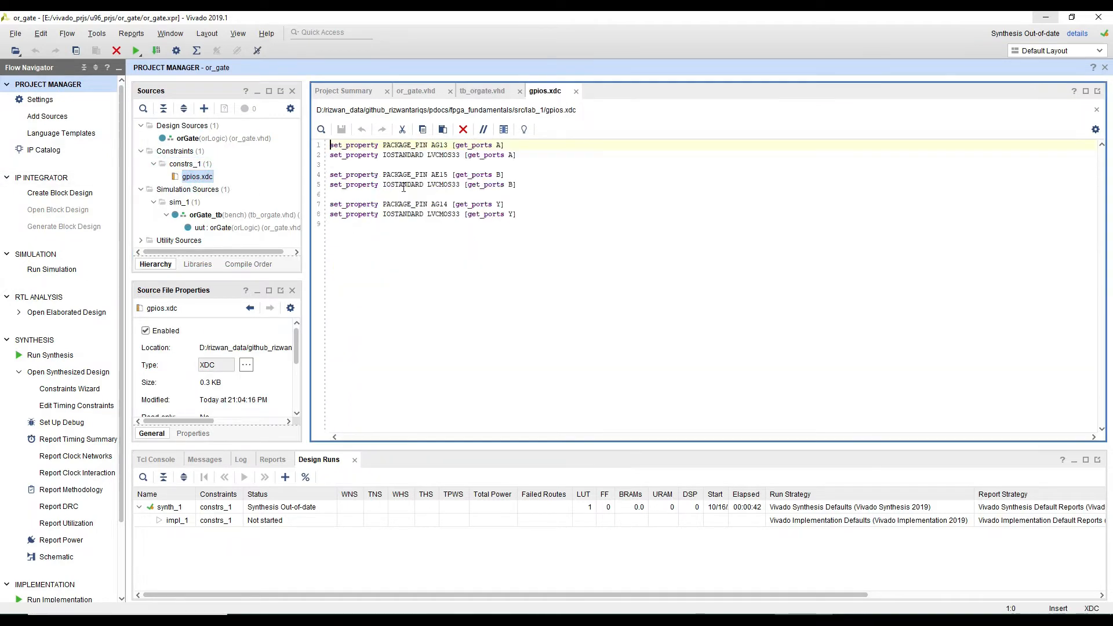
{"action": "left_click", "coordinate": [453, 156]}
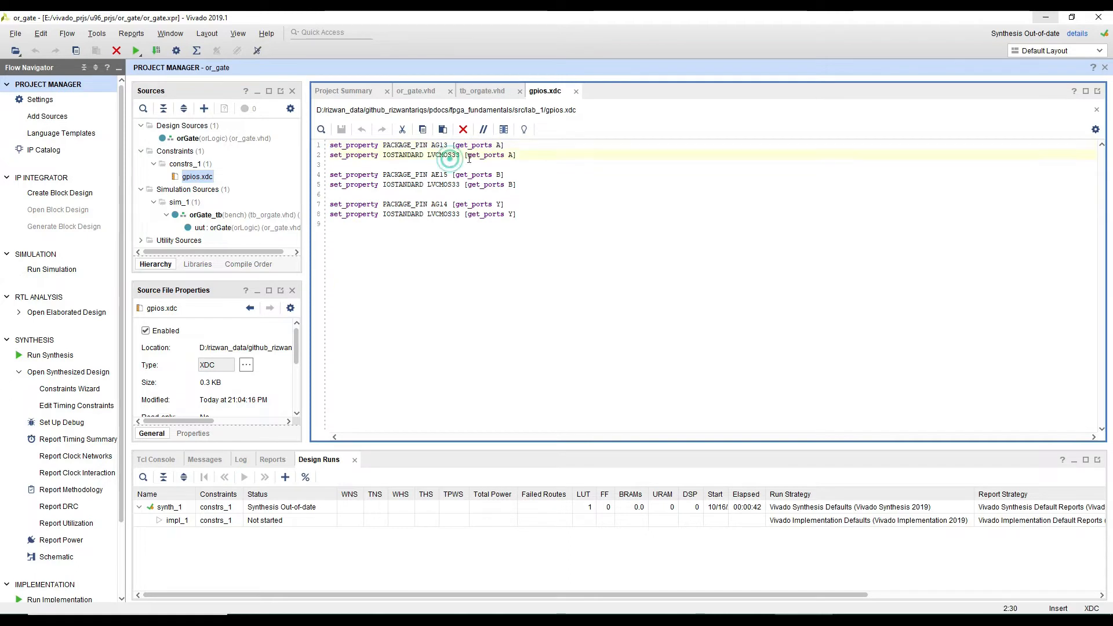
{"action": "left_click", "coordinate": [498, 146]}
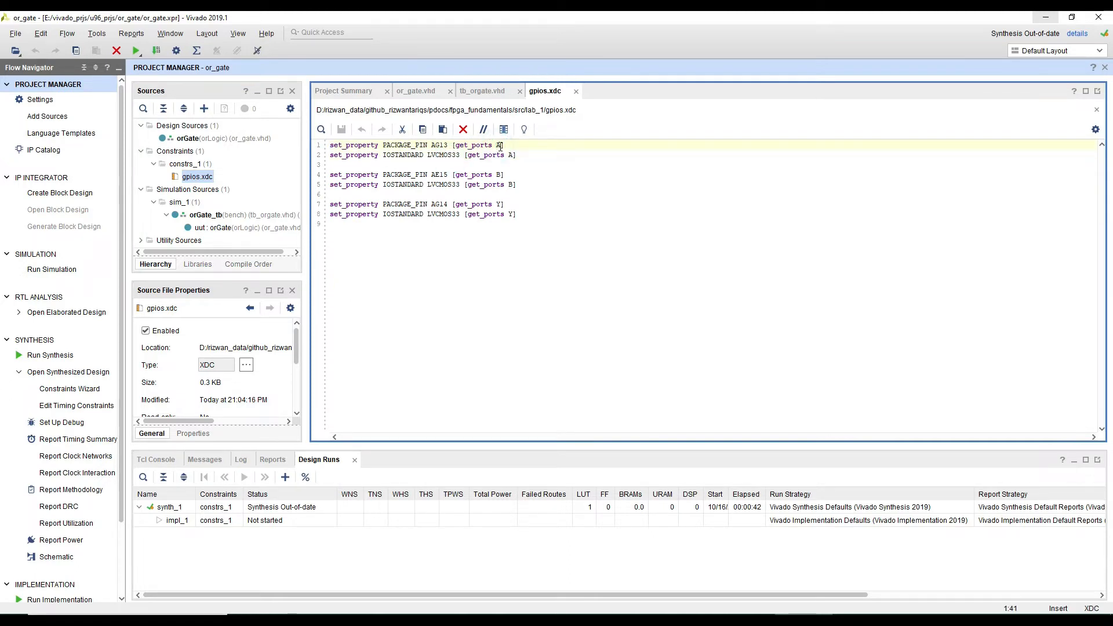
{"action": "double_click", "coordinate": [438, 146]}
{"action": "left_click", "coordinate": [451, 165]}
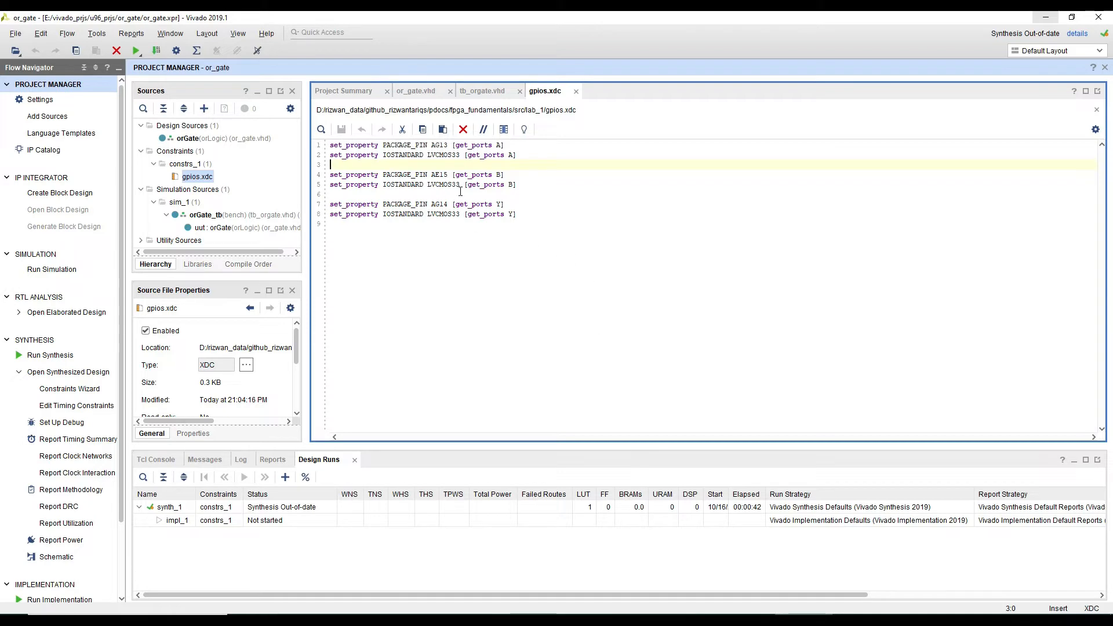
Step: Switch to the ZCU102 user guide, check pins AG14, AG13 and AE15 in Table 3-33, and return to Vivado
{"action": "key", "text": "alt+Tab"}
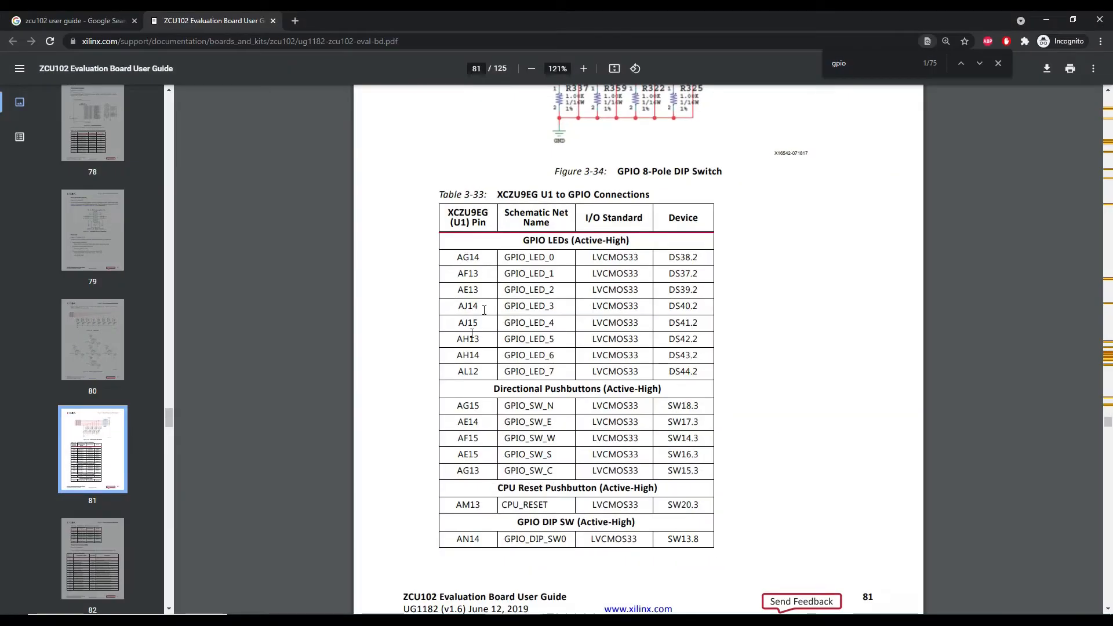
{"action": "double_click", "coordinate": [467, 258]}
{"action": "left_click", "coordinate": [467, 468]}
{"action": "double_click", "coordinate": [467, 455]}
{"action": "left_click", "coordinate": [1051, 19]}
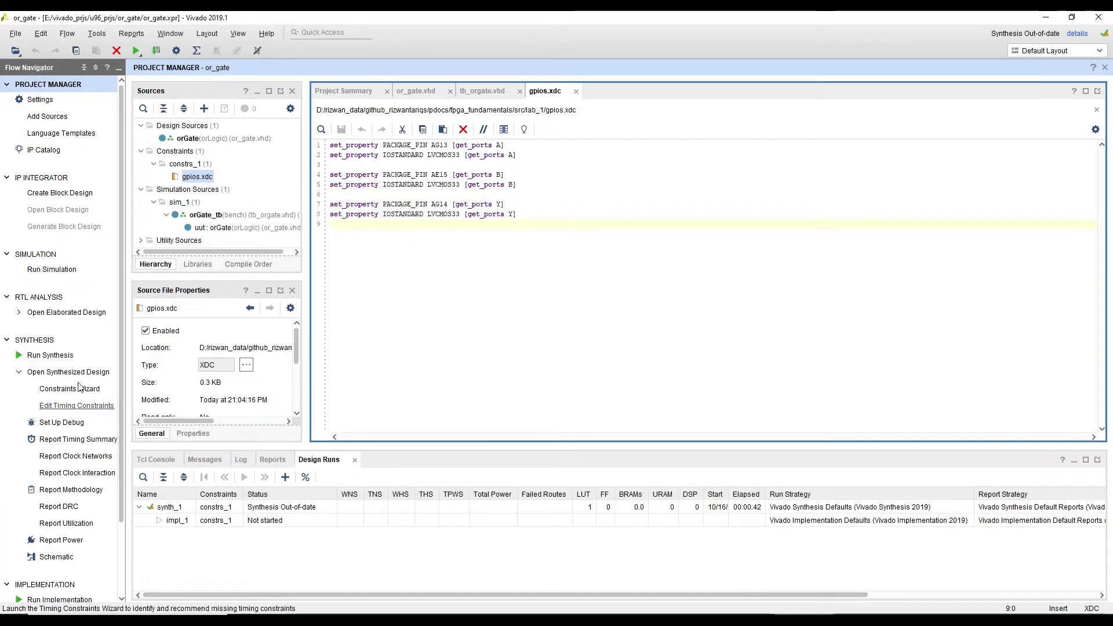
Step: Run synthesis on the local host with 6 jobs and open the synthesized design
{"action": "left_click", "coordinate": [61, 354]}
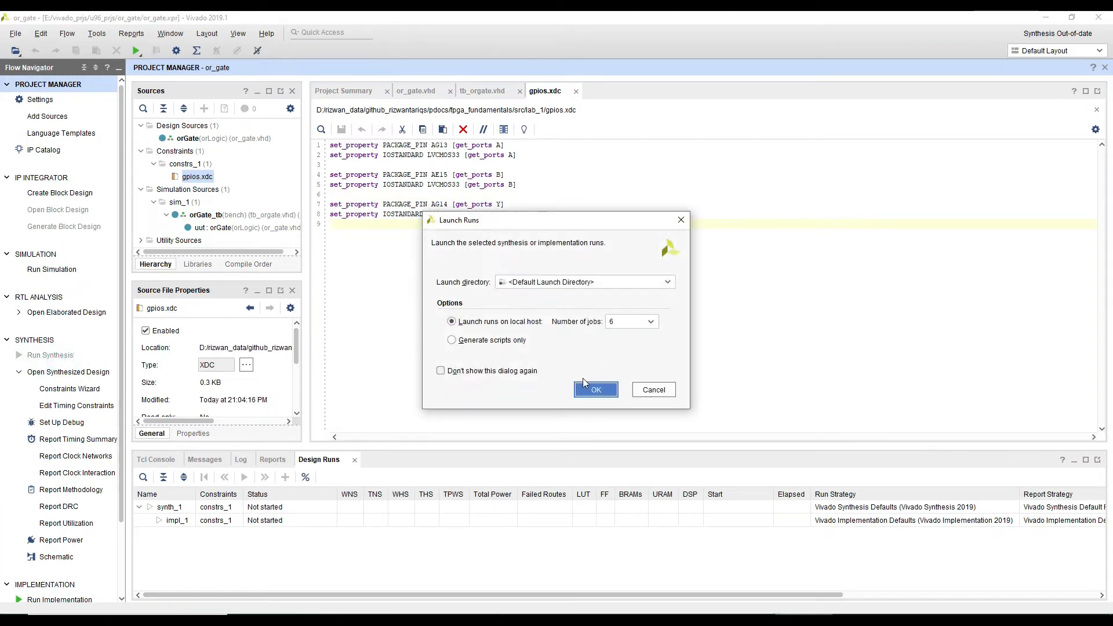
{"action": "left_click", "coordinate": [596, 388]}
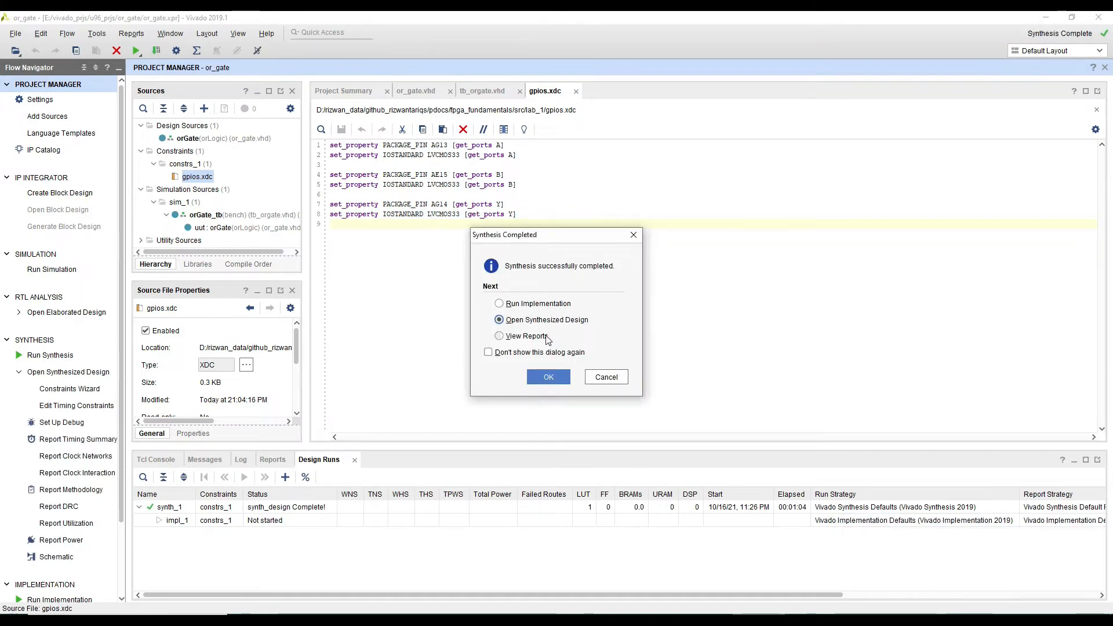
{"action": "left_click", "coordinate": [534, 320]}
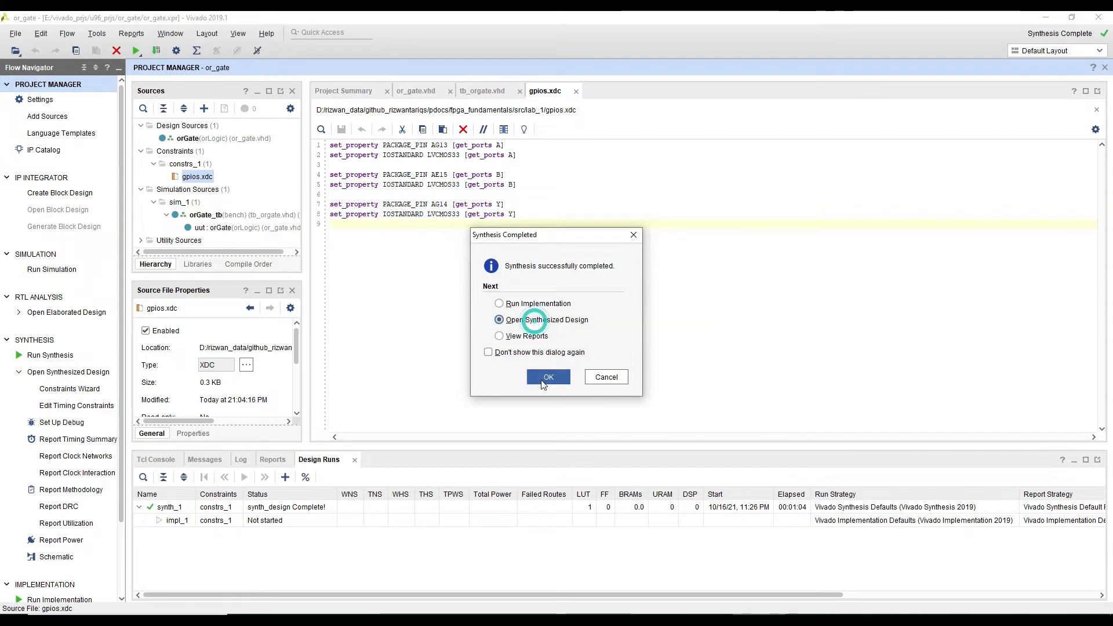
{"action": "left_click", "coordinate": [545, 378]}
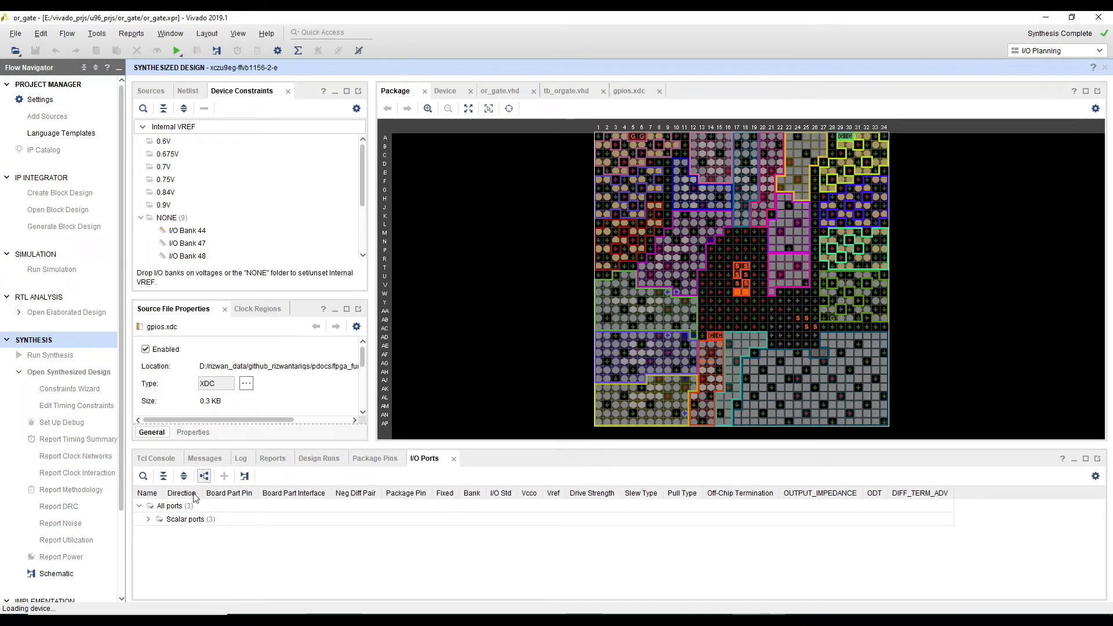
Step: Expand the scalar ports and enlarge the I/O Ports pane and I/O Std column to check each port's pin and standard
{"action": "left_click", "coordinate": [148, 518]}
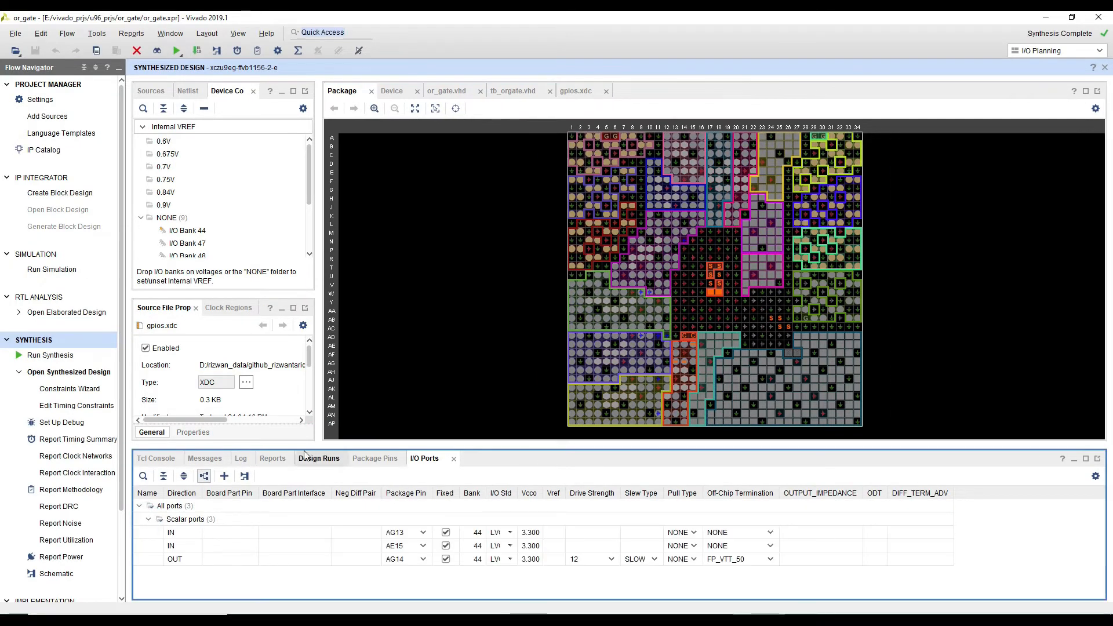
{"action": "left_click_drag", "start_coordinate": [321, 450], "coordinate": [321, 388]}
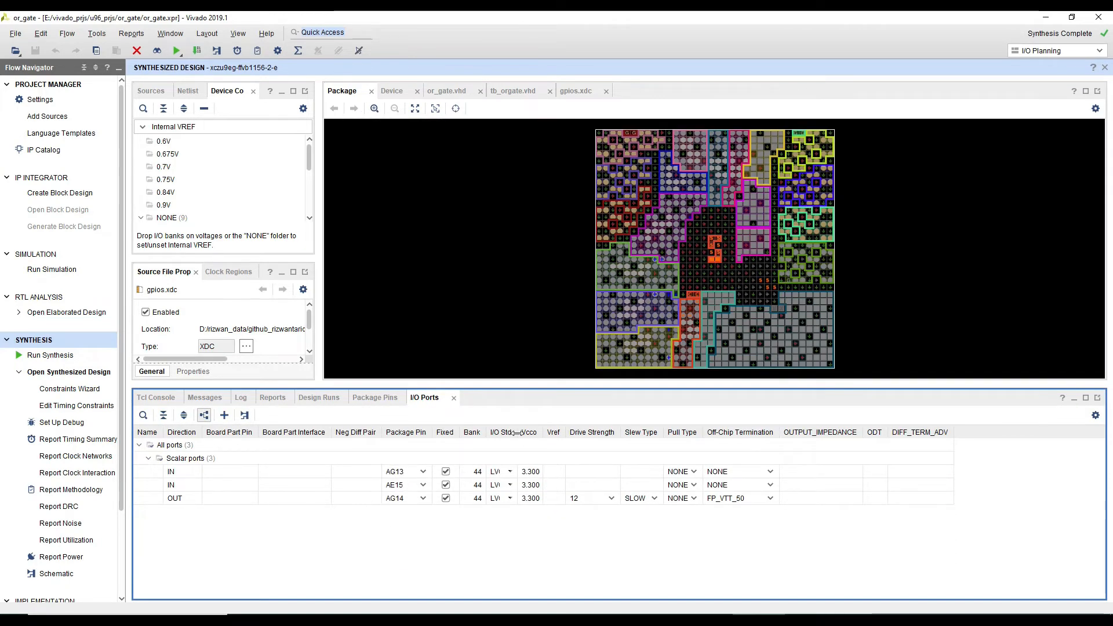
{"action": "left_click_drag", "start_coordinate": [516, 433], "coordinate": [554, 432]}
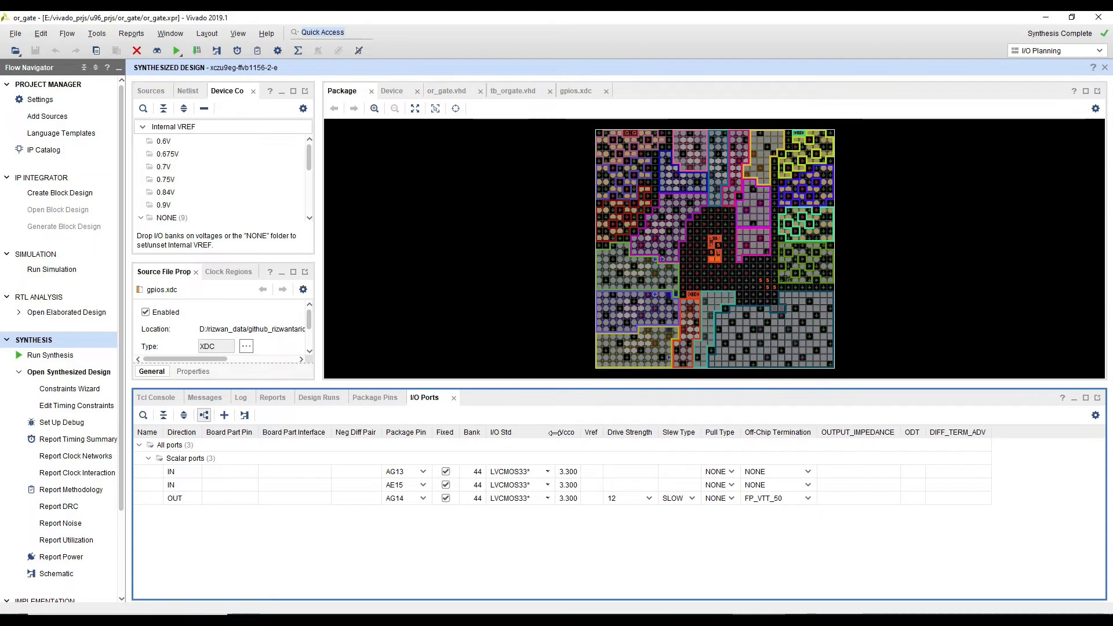
{"action": "left_click", "coordinate": [187, 474]}
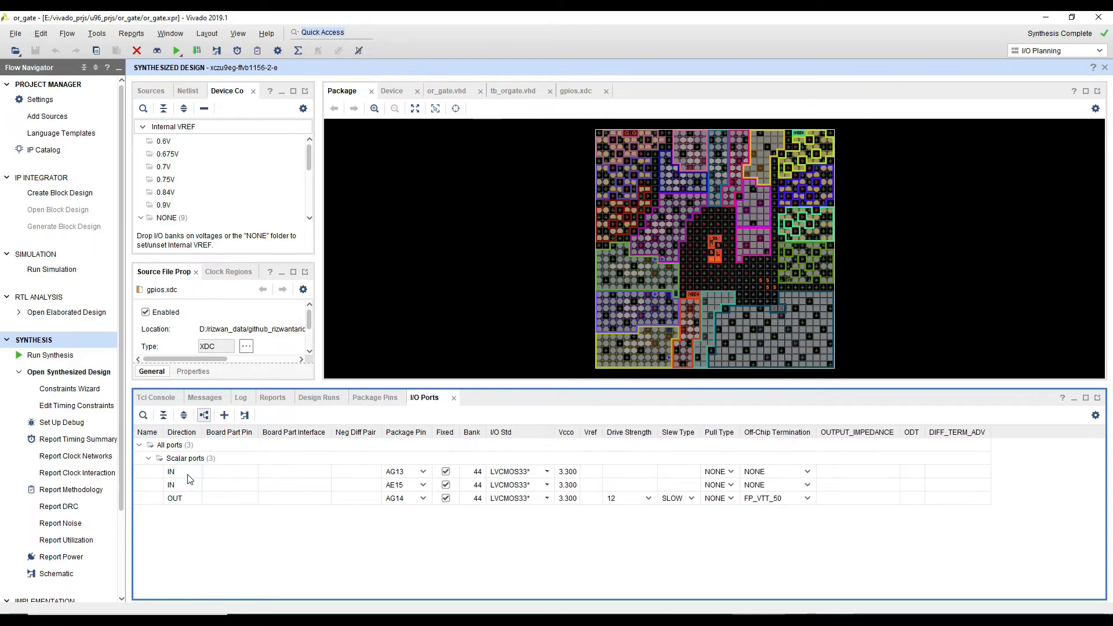
{"action": "left_click", "coordinate": [175, 474]}
{"action": "left_click", "coordinate": [231, 470]}
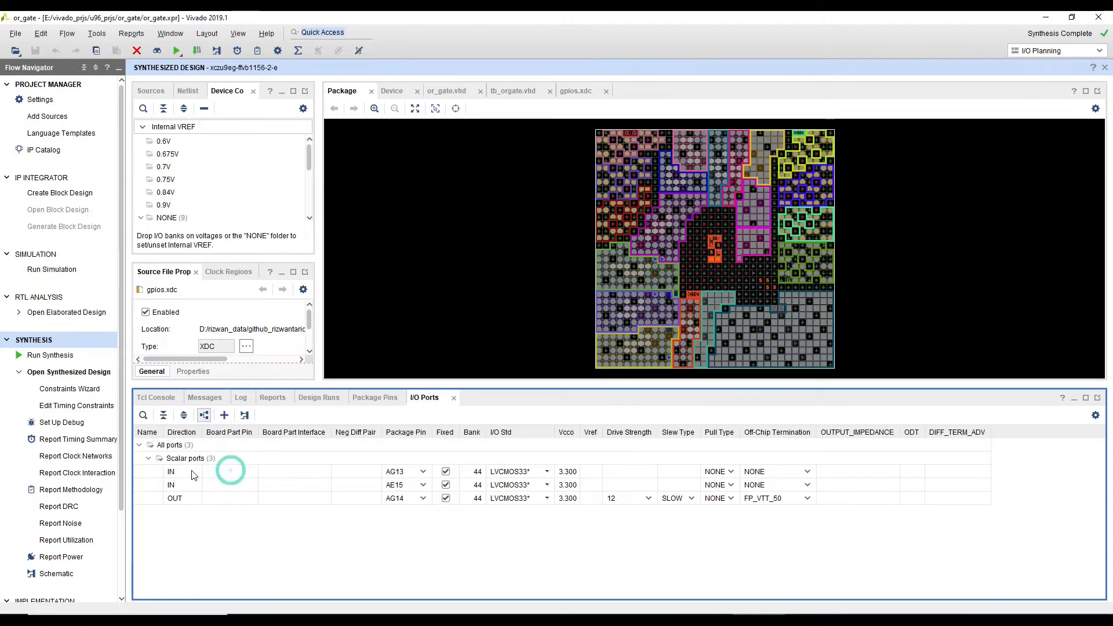
Step: Select ports Y, A and B in turn and inspect where their assigned pins lie on the package
{"action": "left_click", "coordinate": [177, 498]}
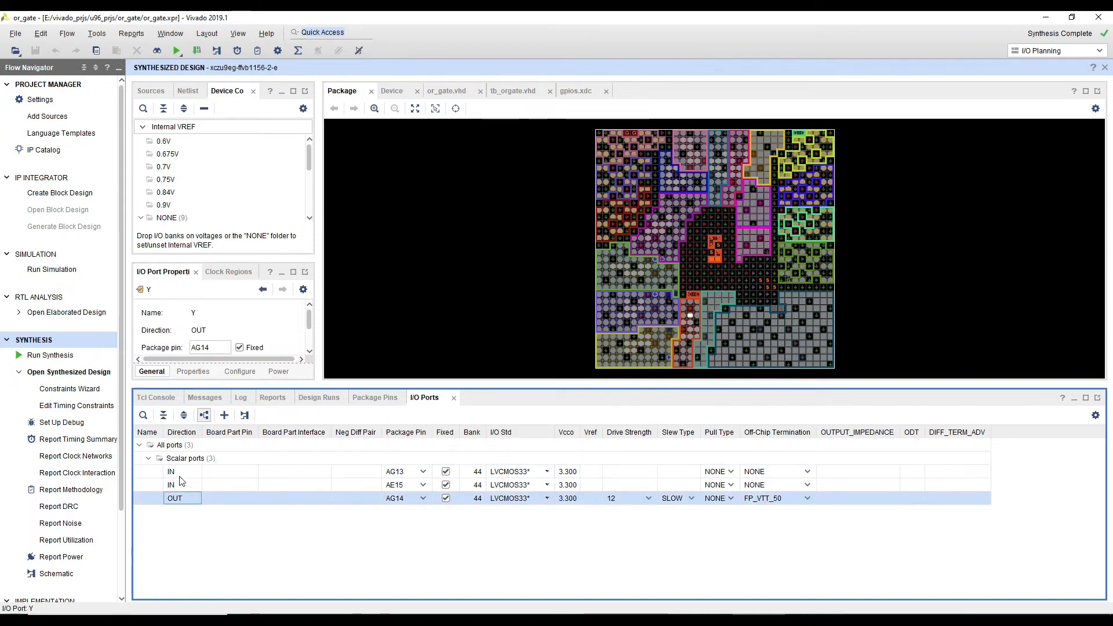
{"action": "left_click", "coordinate": [173, 474]}
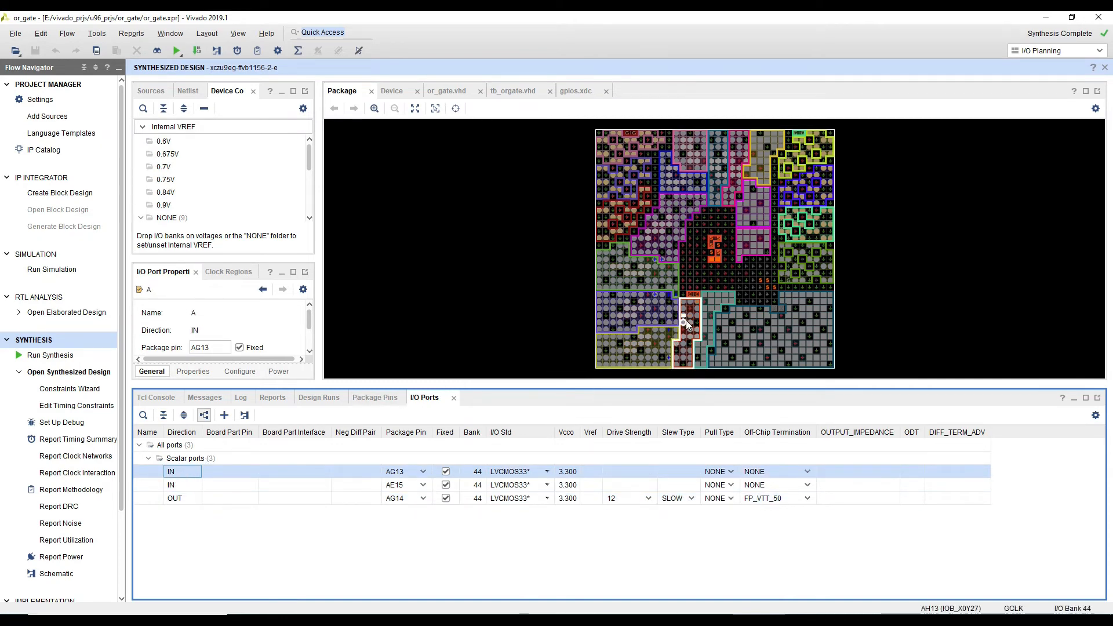
{"action": "scroll", "coordinate": [688, 324], "scroll_direction": "up", "scroll_amount": 4}
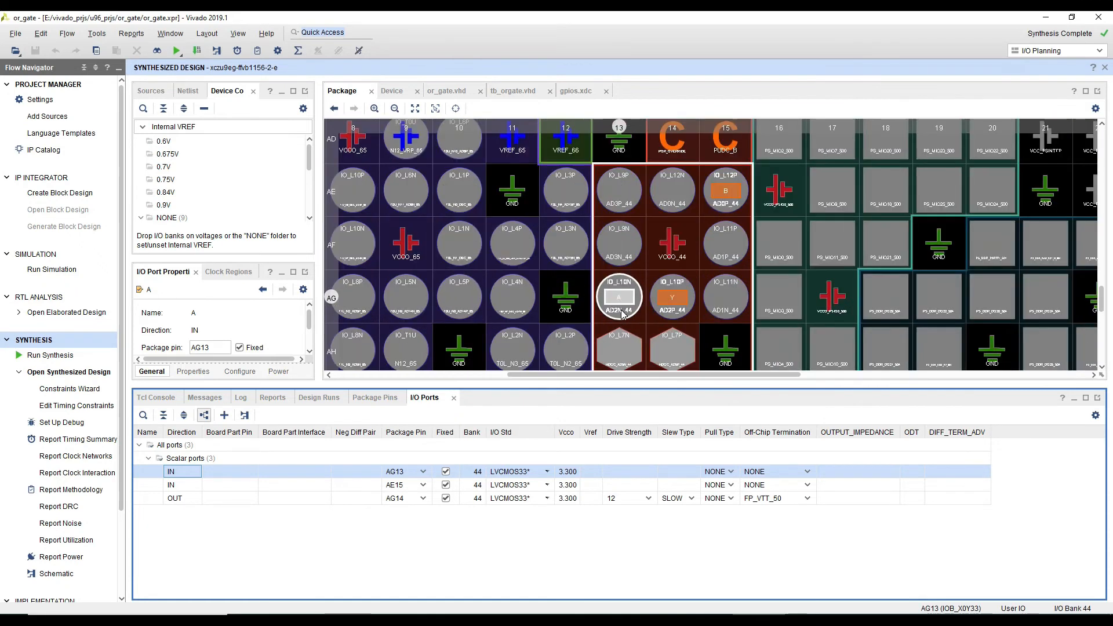
{"action": "scroll", "coordinate": [622, 313], "scroll_direction": "up", "scroll_amount": 3}
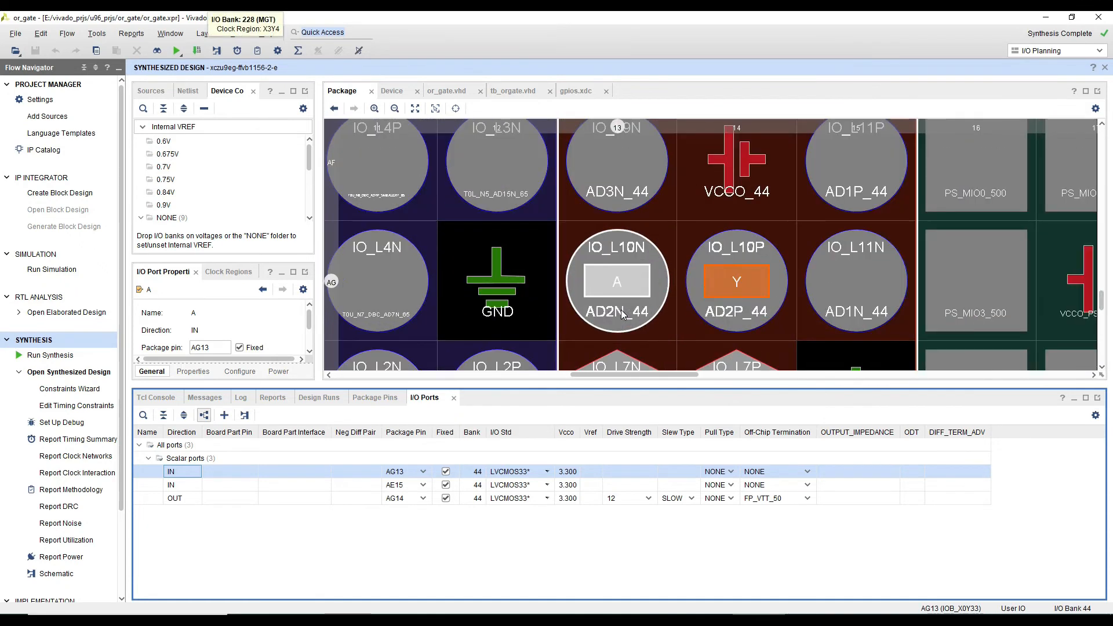
{"action": "left_click", "coordinate": [178, 487]}
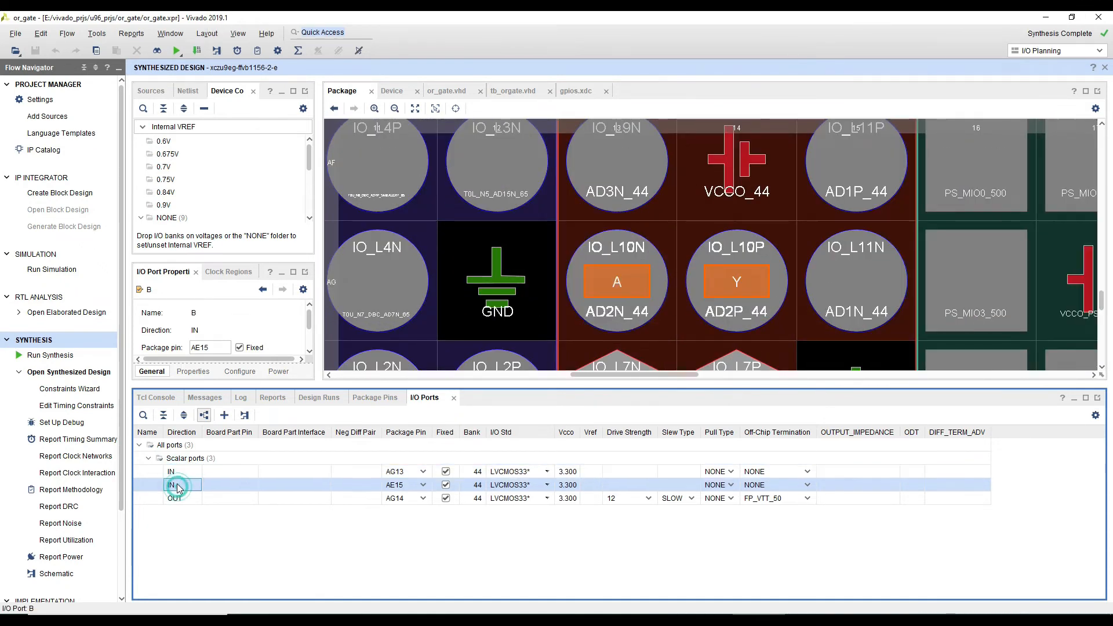
{"action": "left_click", "coordinate": [184, 475]}
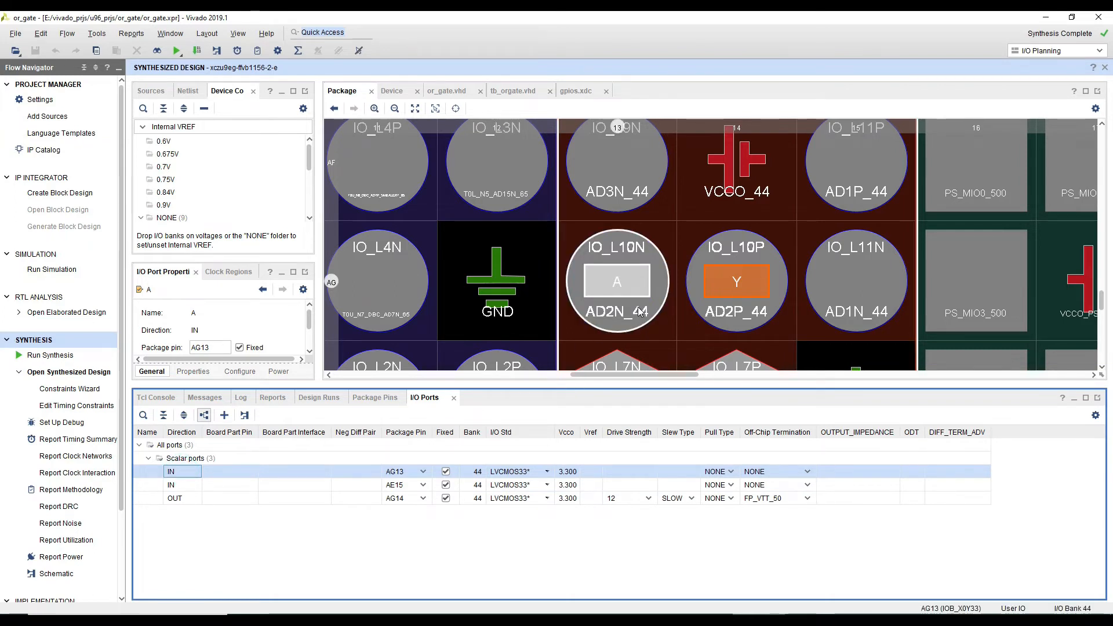
{"action": "mouse_move", "coordinate": [638, 311]}
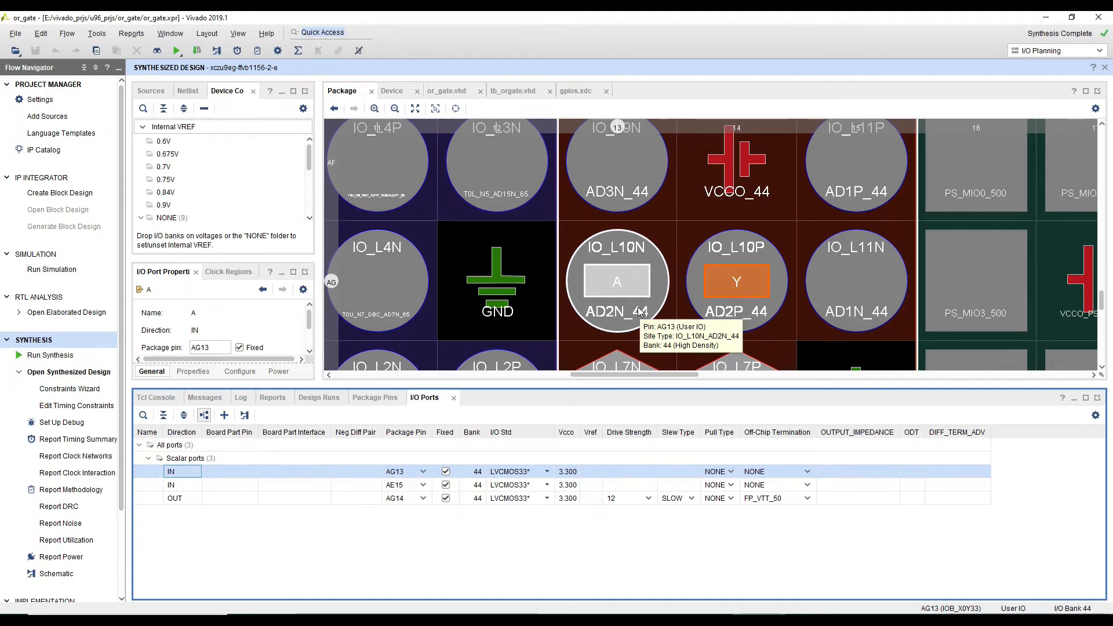
{"action": "scroll", "coordinate": [637, 308], "scroll_direction": "down", "scroll_amount": 5}
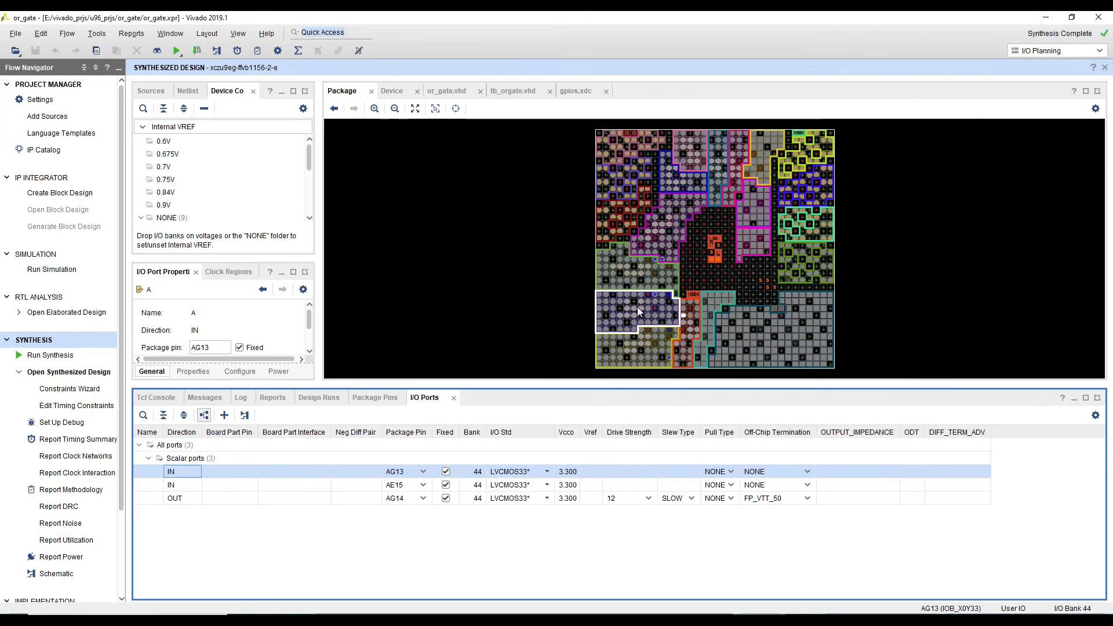
Step: Select input port B and inspect the details of its assigned pin on the package
{"action": "left_click", "coordinate": [172, 487]}
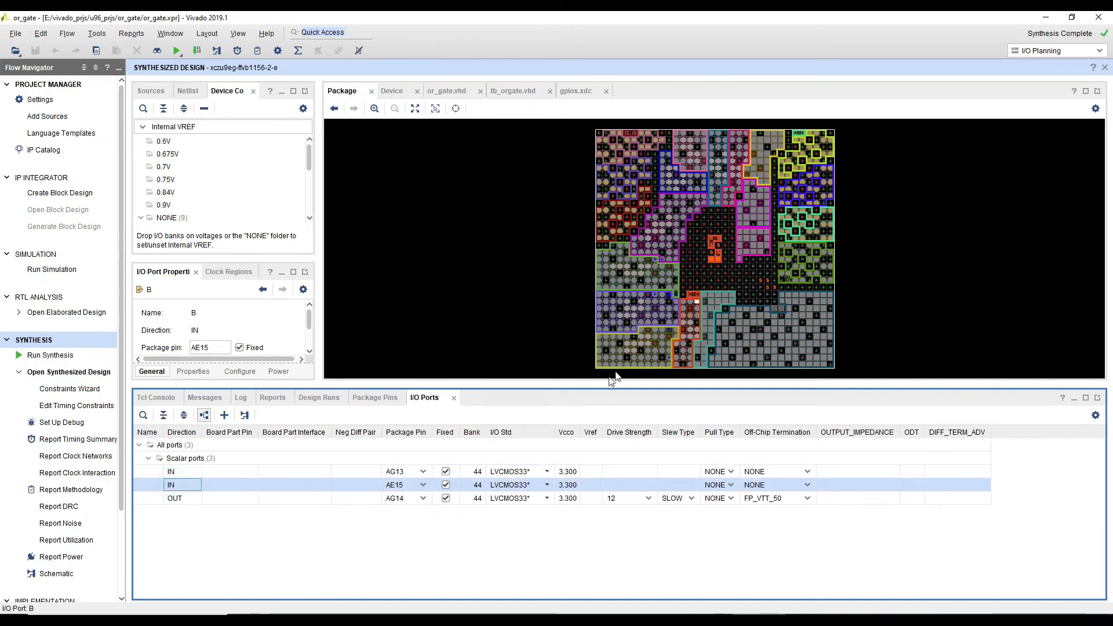
{"action": "scroll", "coordinate": [693, 305], "scroll_direction": "up", "scroll_amount": 5}
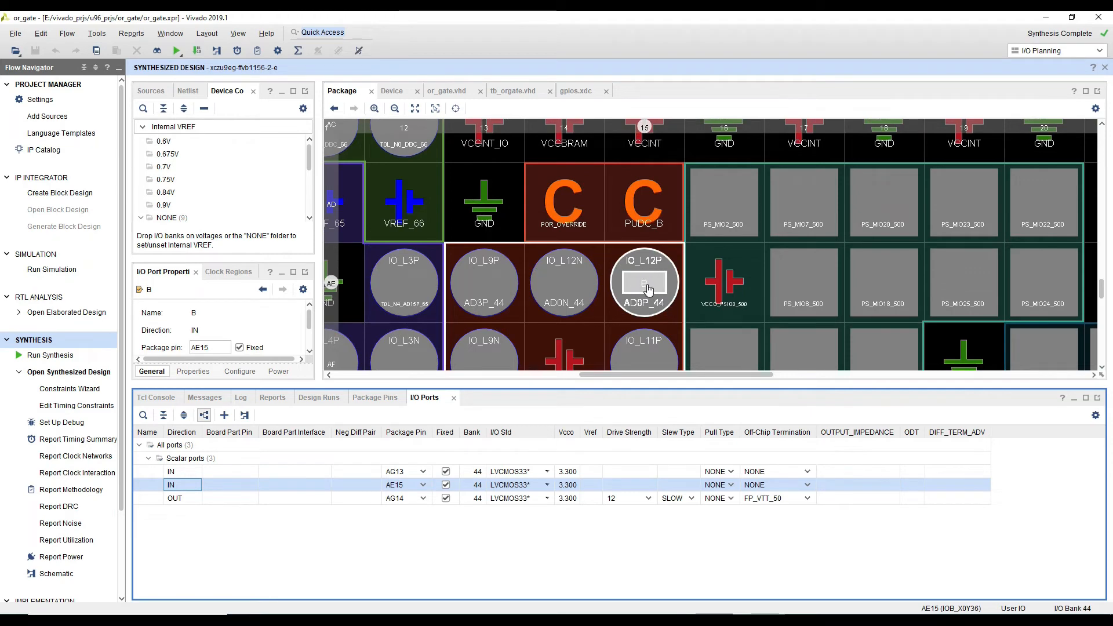
{"action": "mouse_move", "coordinate": [648, 288]}
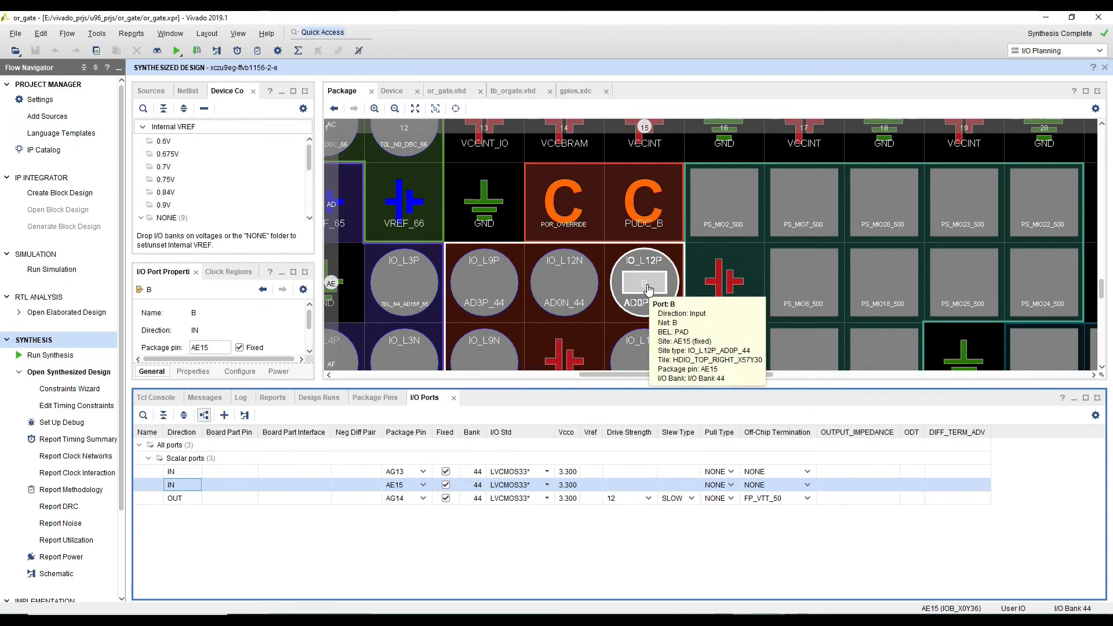
Step: Select output port Y and inspect the details of its assigned pin on the package
{"action": "left_click", "coordinate": [179, 502]}
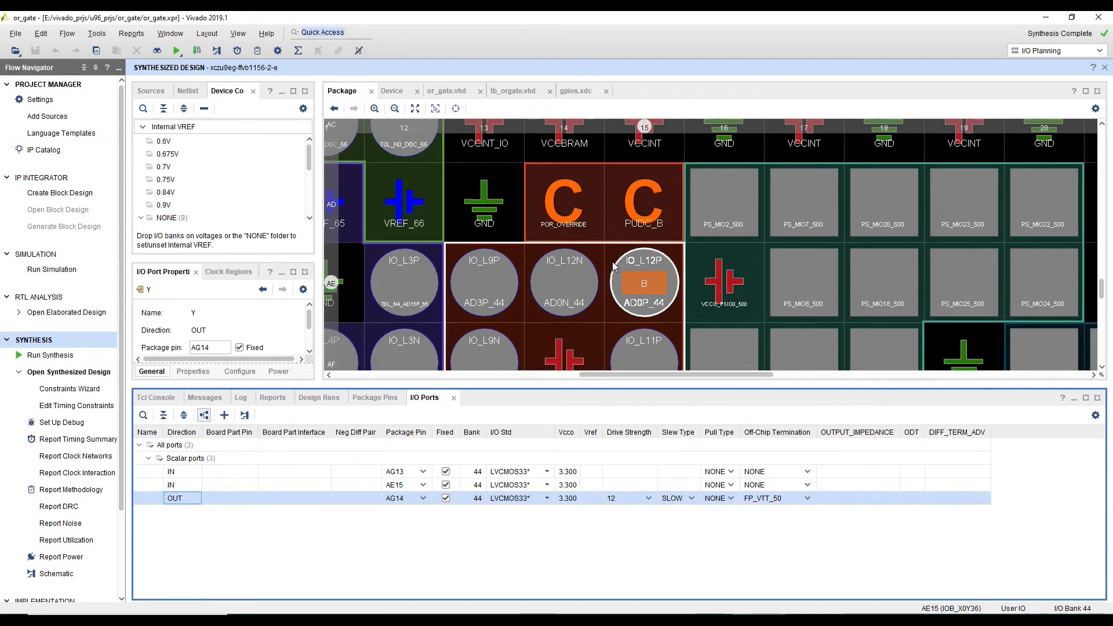
{"action": "scroll", "coordinate": [614, 267], "scroll_direction": "down", "scroll_amount": 3}
{"action": "scroll", "coordinate": [615, 268], "scroll_direction": "down", "scroll_amount": 2}
{"action": "scroll", "coordinate": [608, 315], "scroll_direction": "down", "scroll_amount": 3}
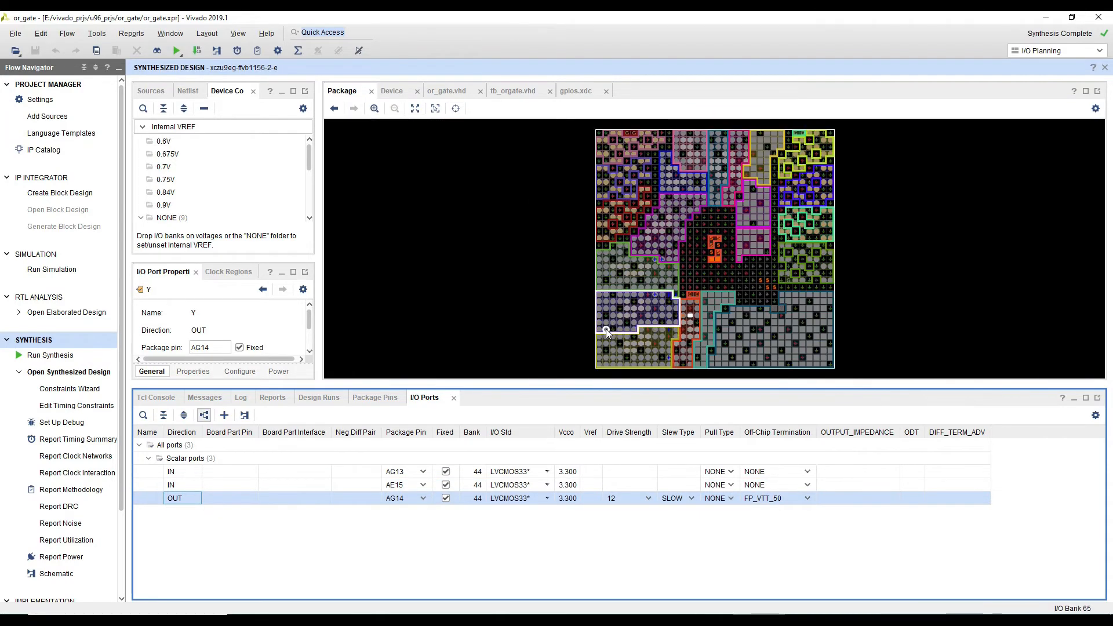
{"action": "scroll", "coordinate": [724, 350], "scroll_direction": "up", "scroll_amount": 2}
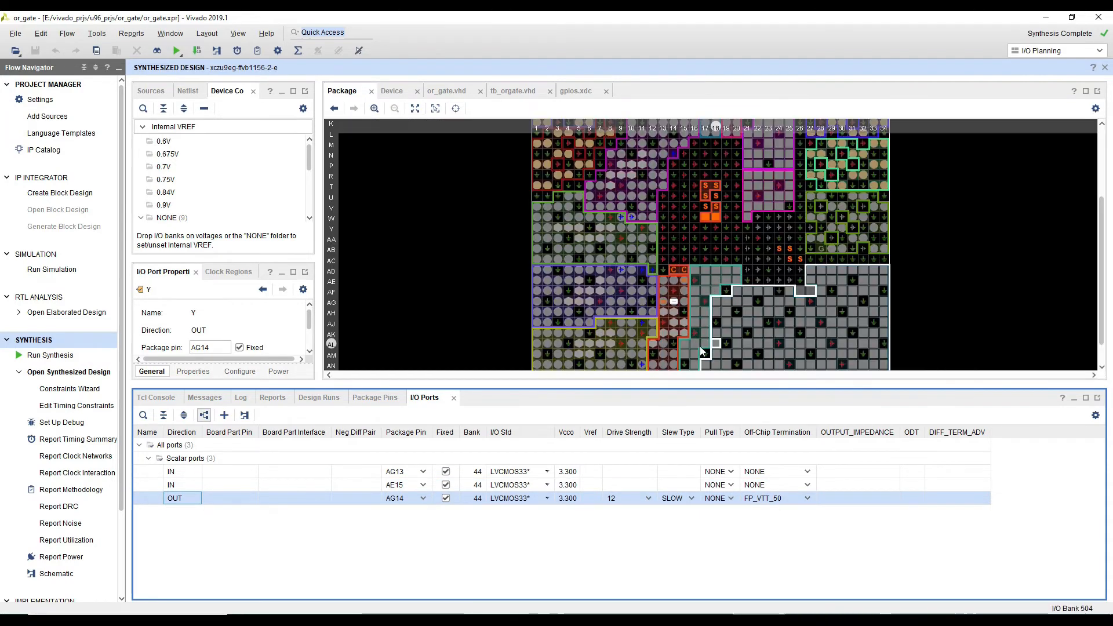
{"action": "left_click", "coordinate": [175, 487]}
{"action": "left_click", "coordinate": [177, 498]}
{"action": "scroll", "coordinate": [675, 304], "scroll_direction": "up", "scroll_amount": 3}
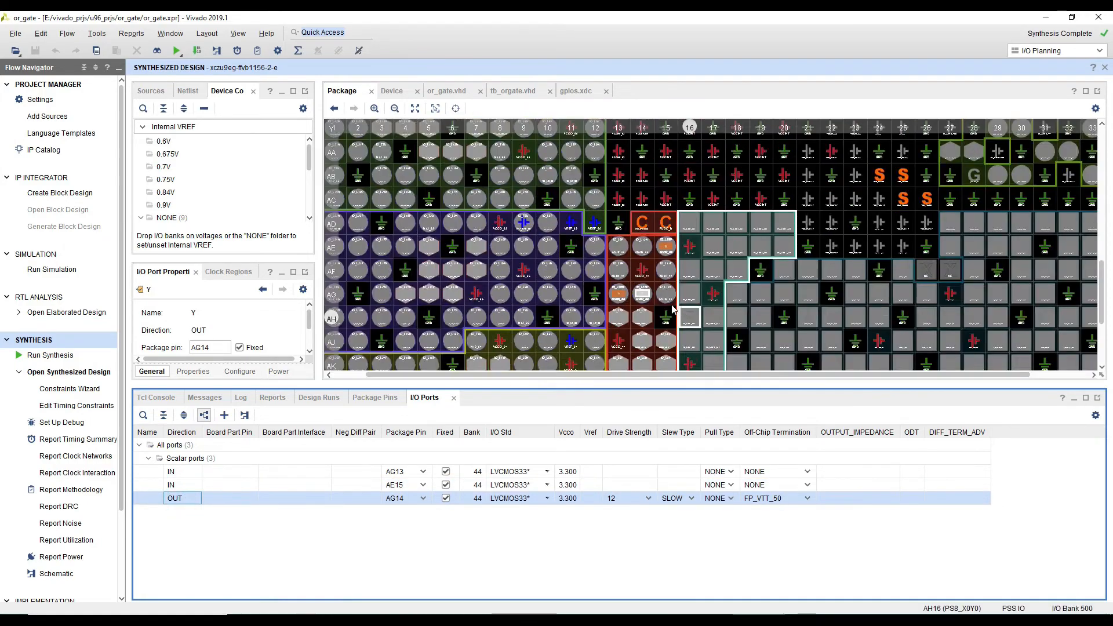
{"action": "scroll", "coordinate": [622, 296], "scroll_direction": "up", "scroll_amount": 2}
{"action": "mouse_move", "coordinate": [627, 292]}
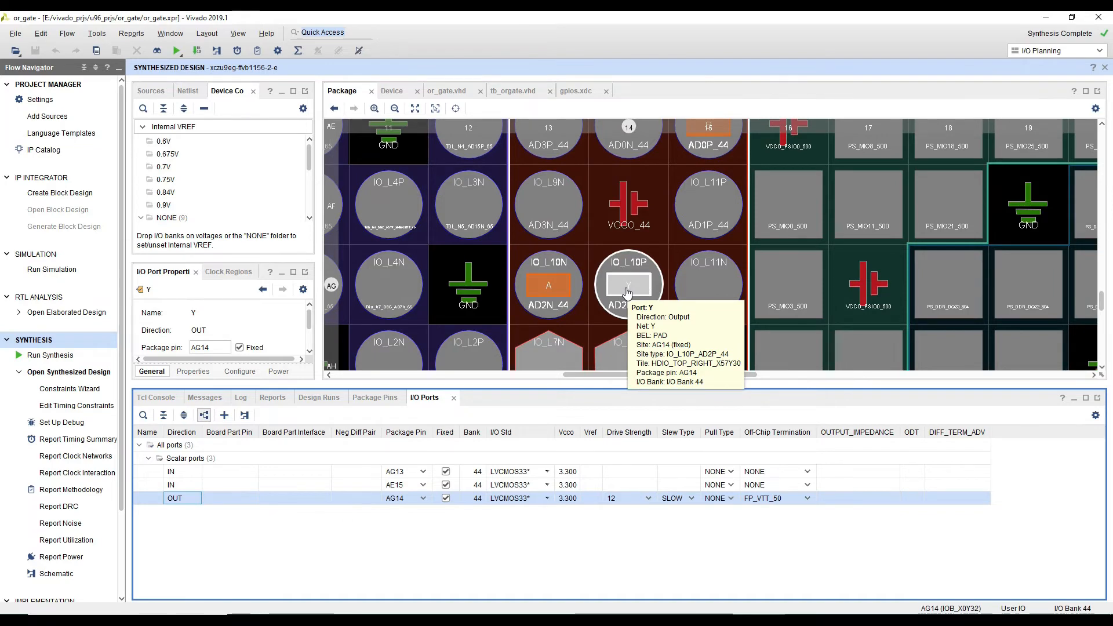
{"action": "scroll", "coordinate": [627, 292], "scroll_direction": "down", "scroll_amount": 5}
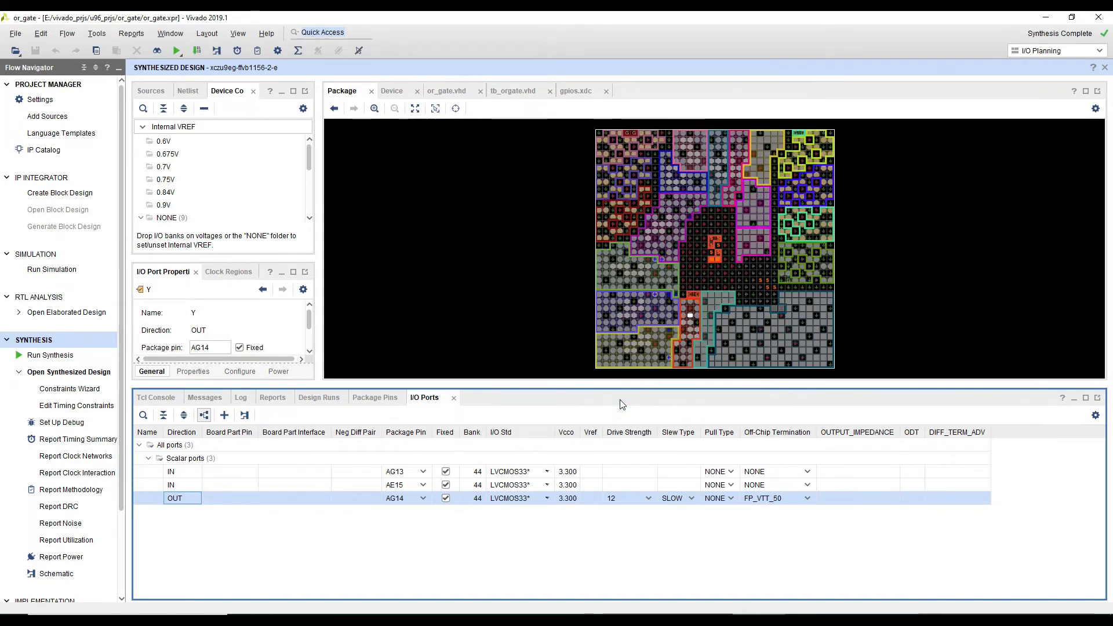
Step: Bring up the Tcl console and run implementation on the local host with 6 jobs
{"action": "left_click", "coordinate": [206, 398]}
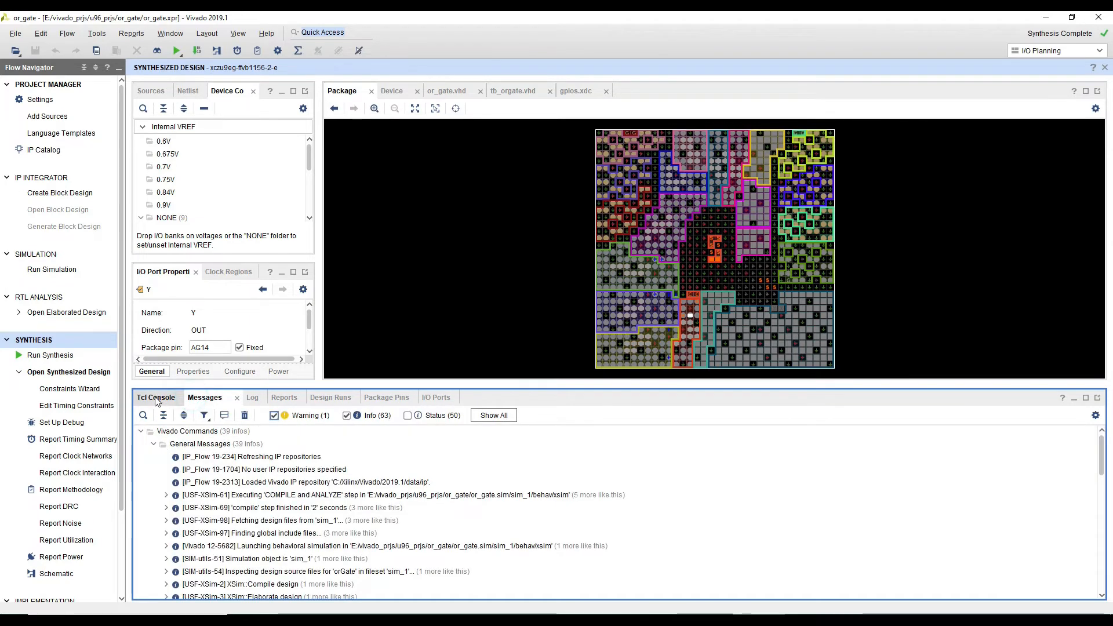
{"action": "left_click", "coordinate": [155, 398]}
{"action": "scroll", "coordinate": [58, 393], "scroll_direction": "down", "scroll_amount": 3}
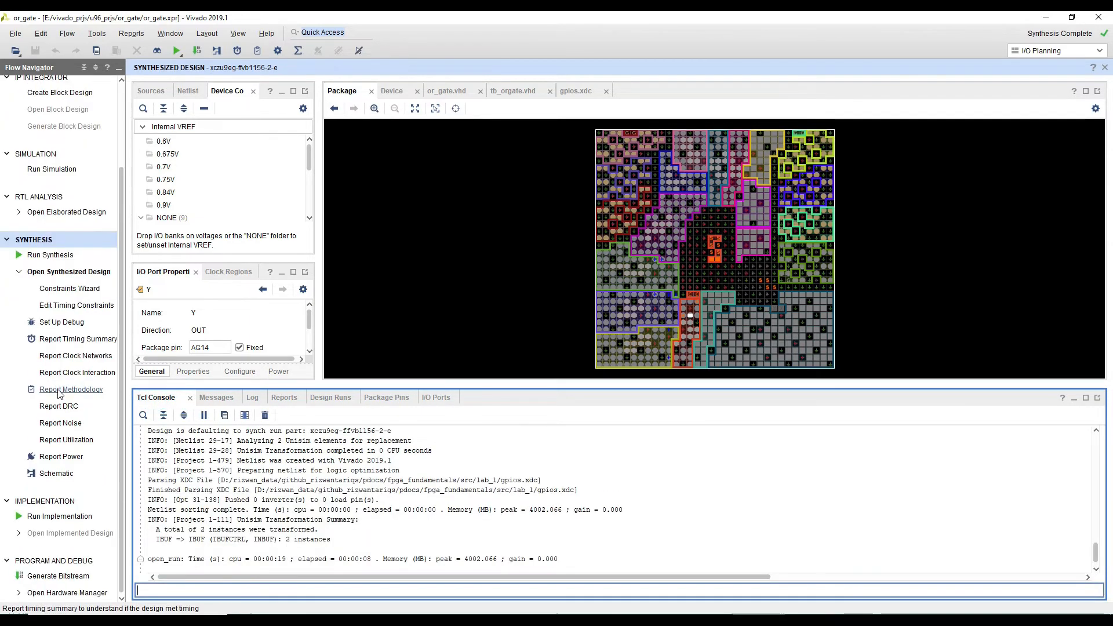
{"action": "left_click", "coordinate": [48, 523]}
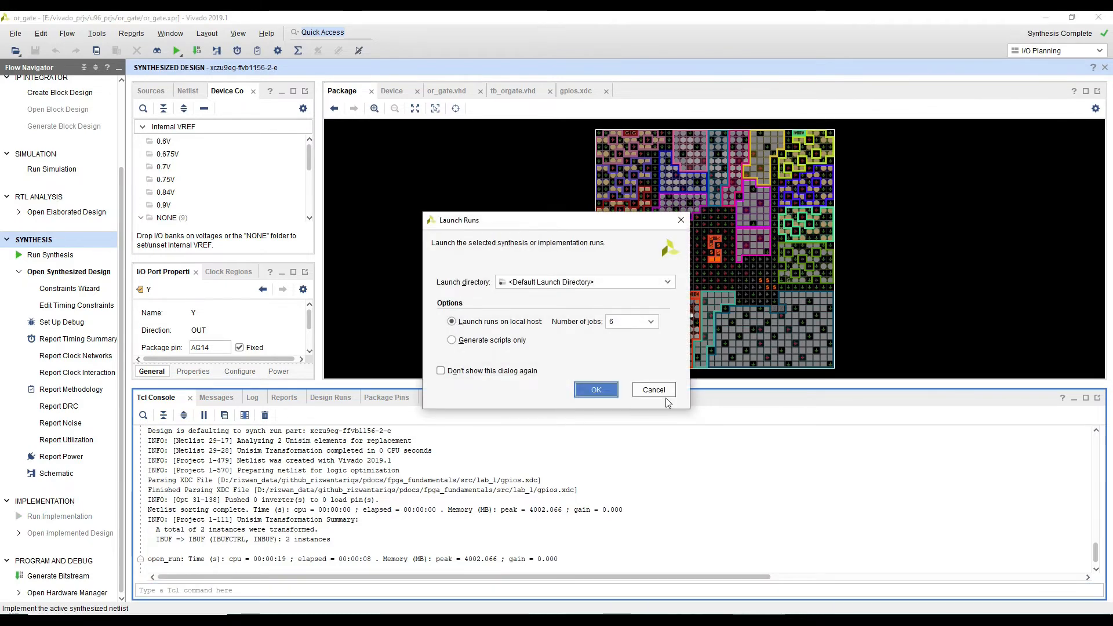
{"action": "left_click", "coordinate": [604, 392]}
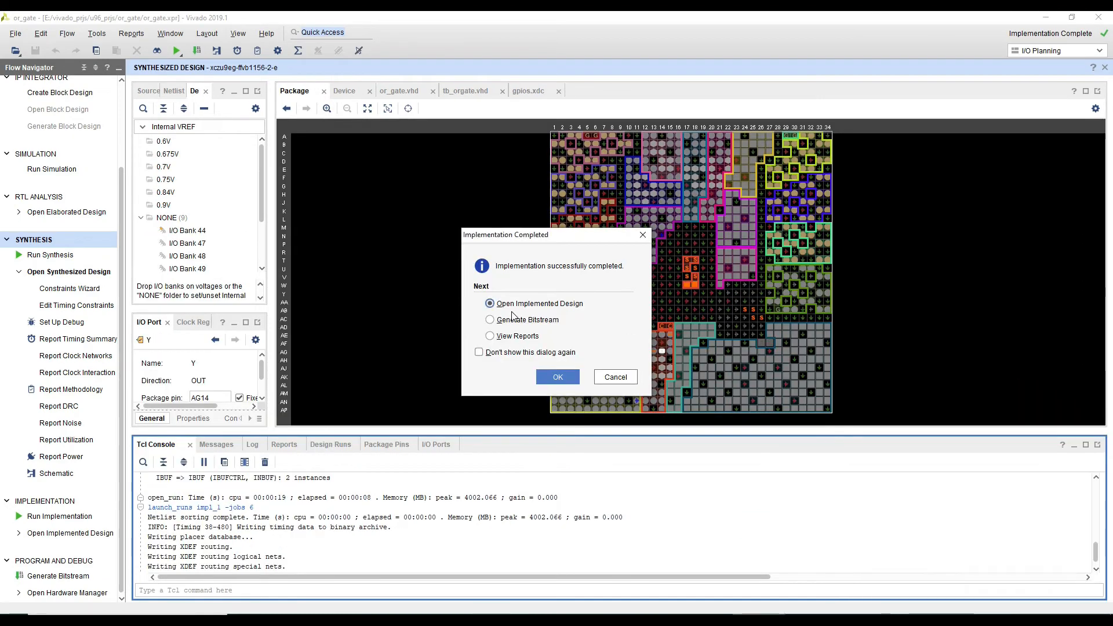
Step: Open the implemented design, closing the synthesized one, and switch to the PowerPoint slide with the workflow objectives
{"action": "left_click", "coordinate": [554, 378]}
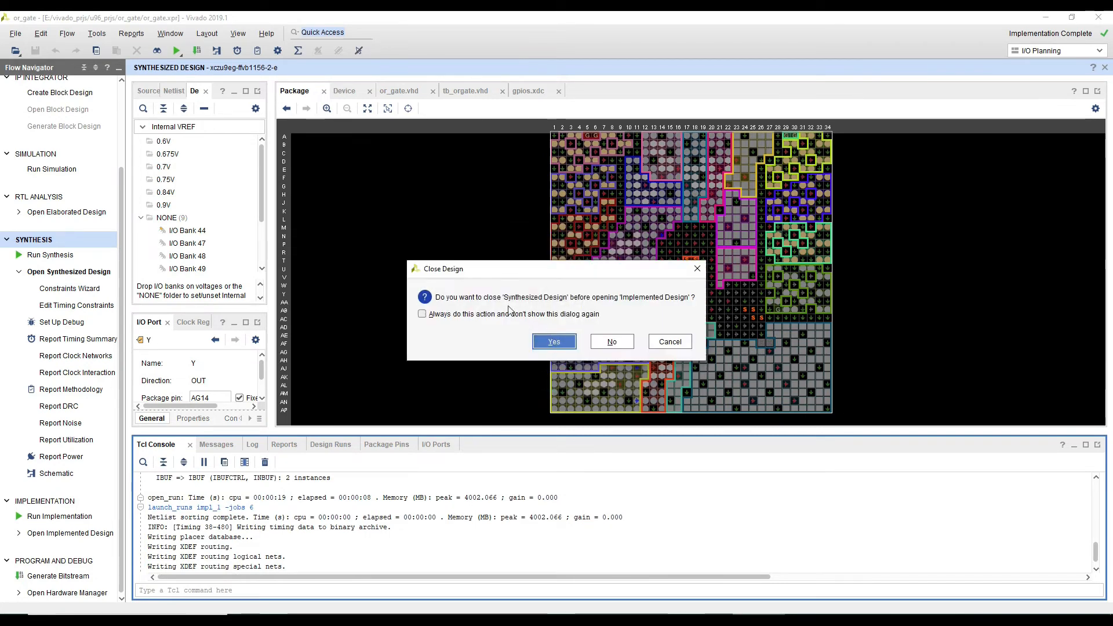
{"action": "left_click", "coordinate": [553, 341]}
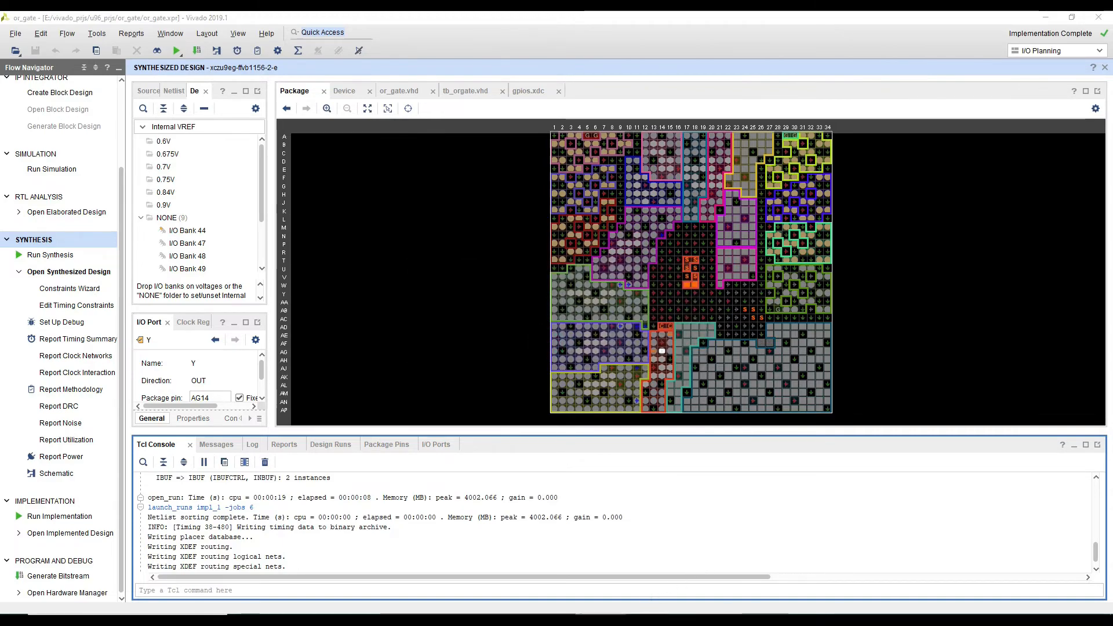
{"action": "key", "text": "alt+Tab"}
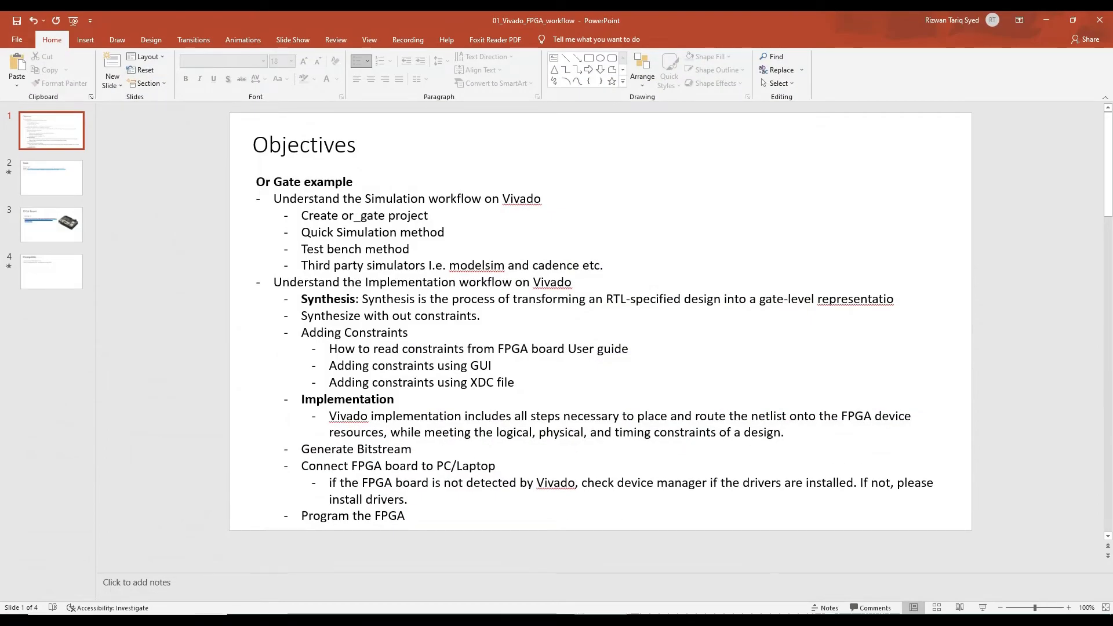
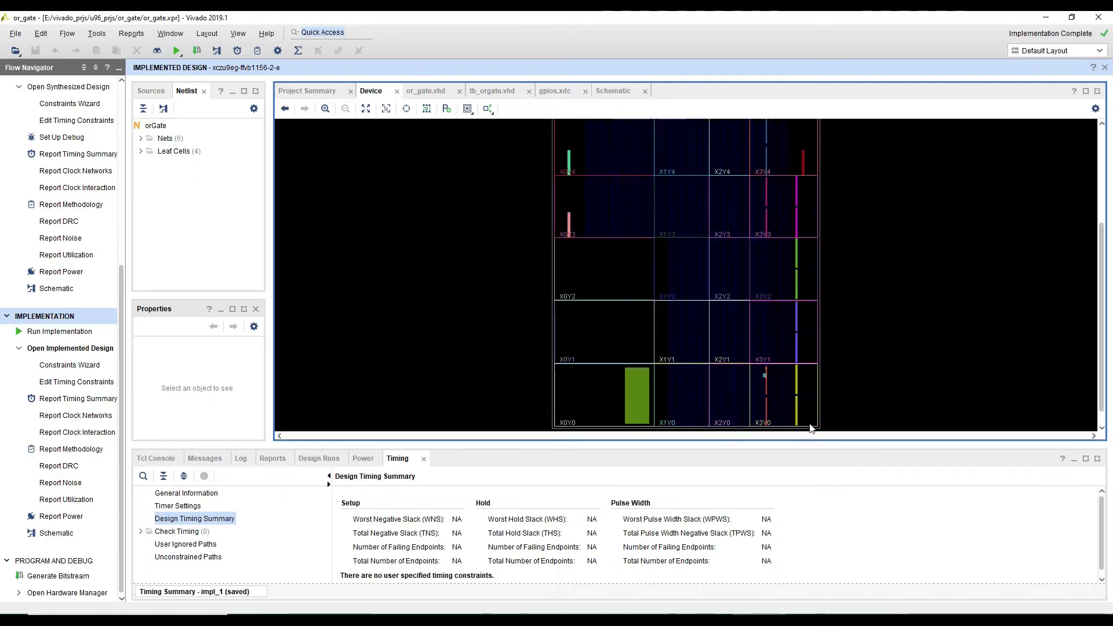
Step: Expand the nets and leaf cells of orGate in the implemented netlist and show the design's hierarchy
{"action": "scroll", "coordinate": [851, 420], "scroll_direction": "up", "scroll_amount": 3}
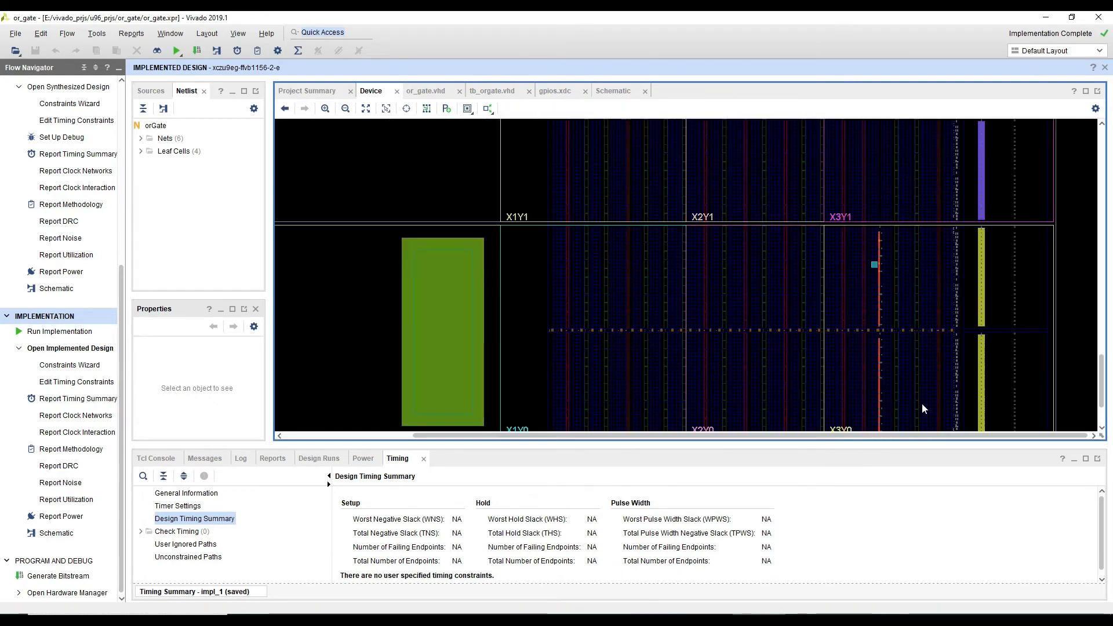
{"action": "left_click", "coordinate": [140, 151]}
{"action": "left_click", "coordinate": [140, 138]}
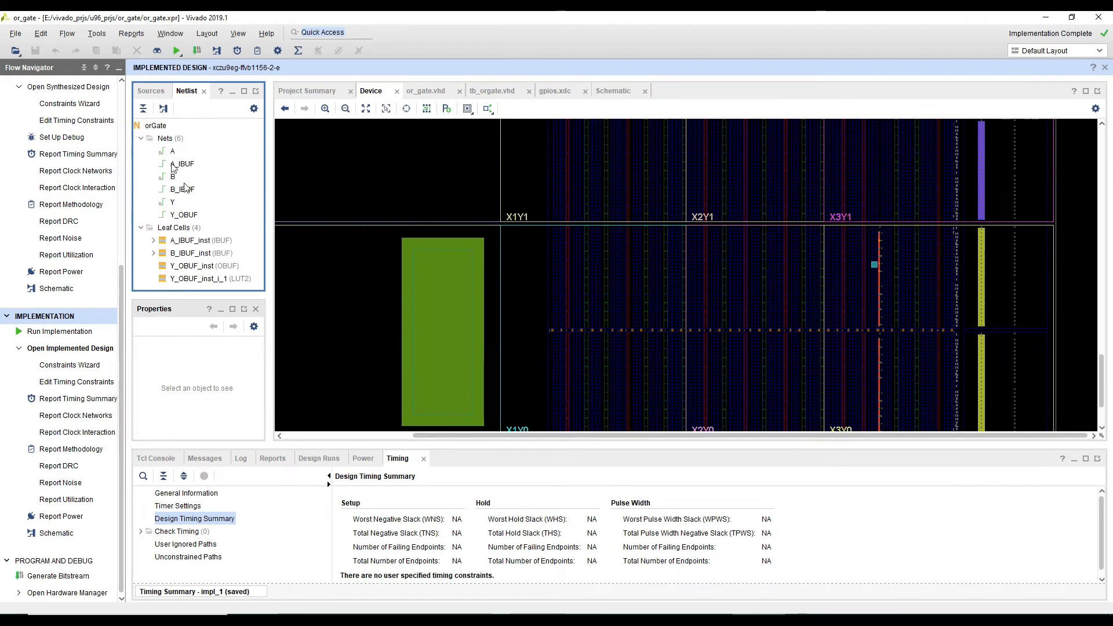
{"action": "left_click", "coordinate": [156, 126]}
{"action": "right_click", "coordinate": [159, 128]}
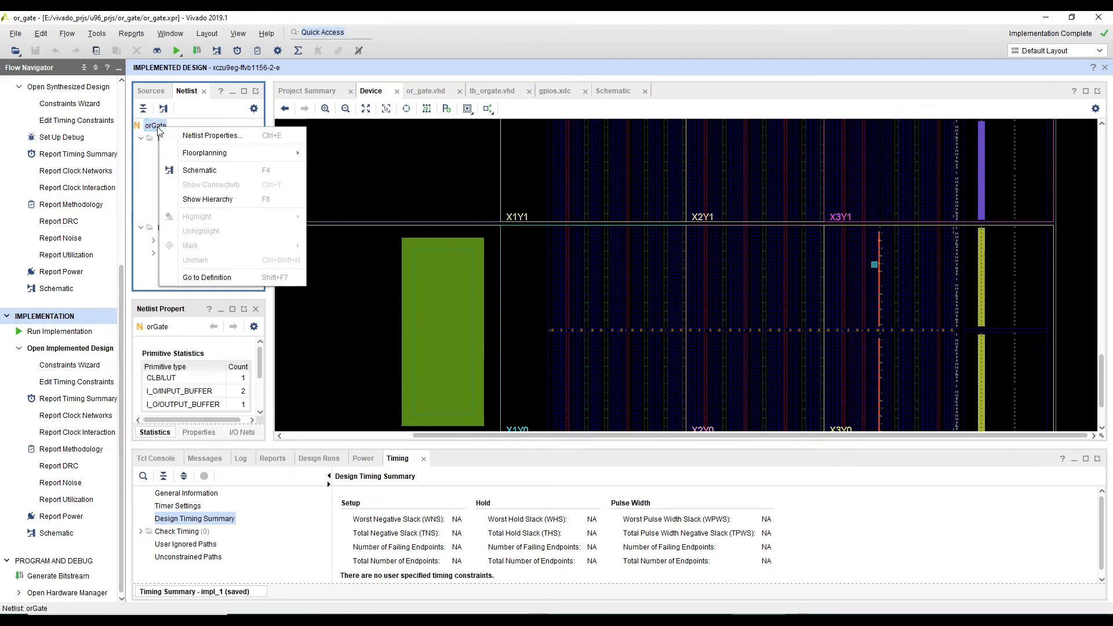
{"action": "left_click", "coordinate": [207, 198]}
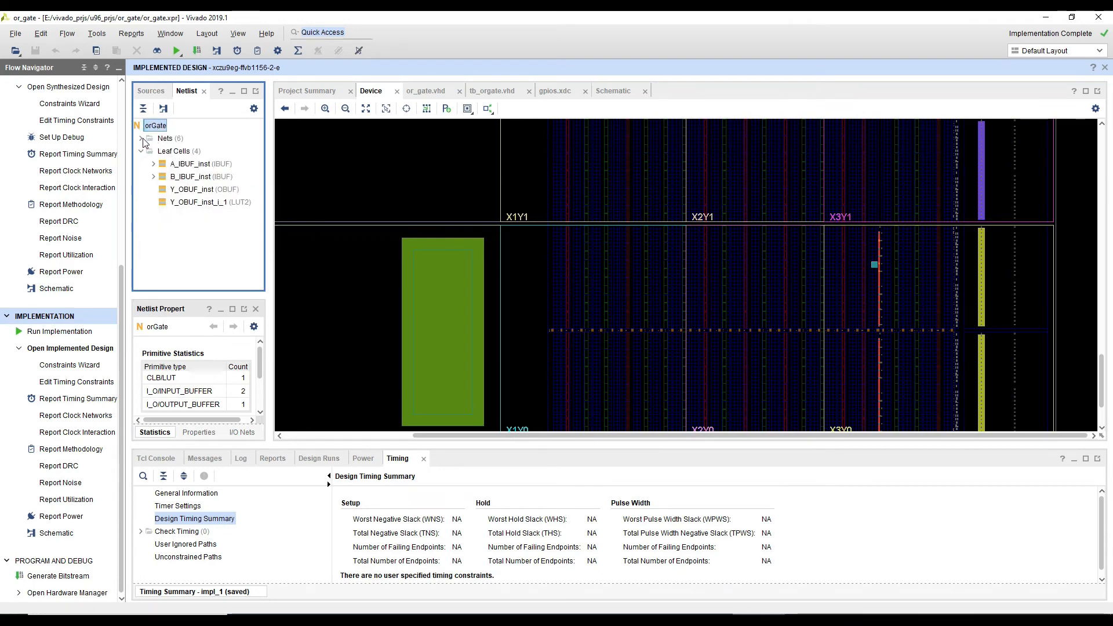
Step: Show the connectivity of net A and inspect where its buffer is placed on the device
{"action": "left_click", "coordinate": [141, 138]}
{"action": "left_click", "coordinate": [172, 151]}
{"action": "right_click", "coordinate": [173, 152]}
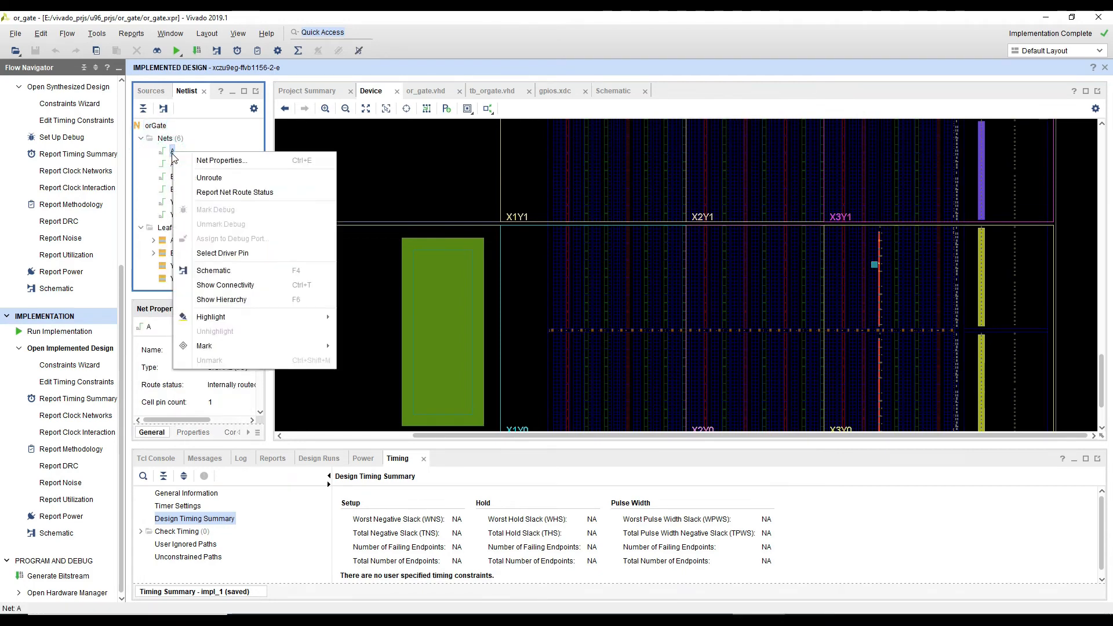
{"action": "left_click", "coordinate": [266, 284]}
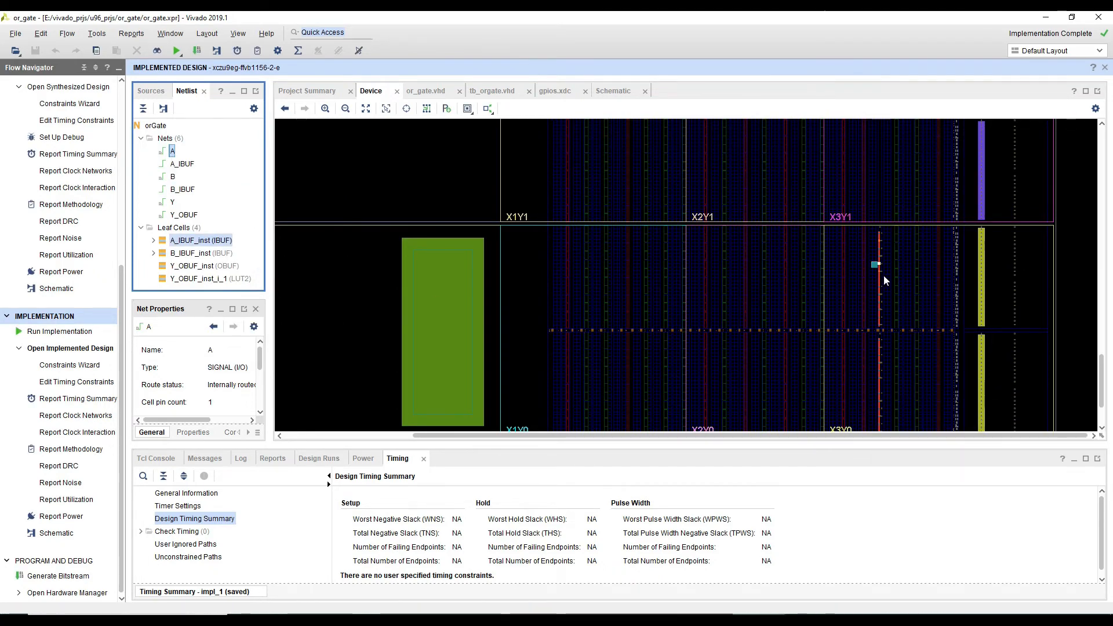
{"action": "scroll", "coordinate": [882, 269], "scroll_direction": "up", "scroll_amount": 3}
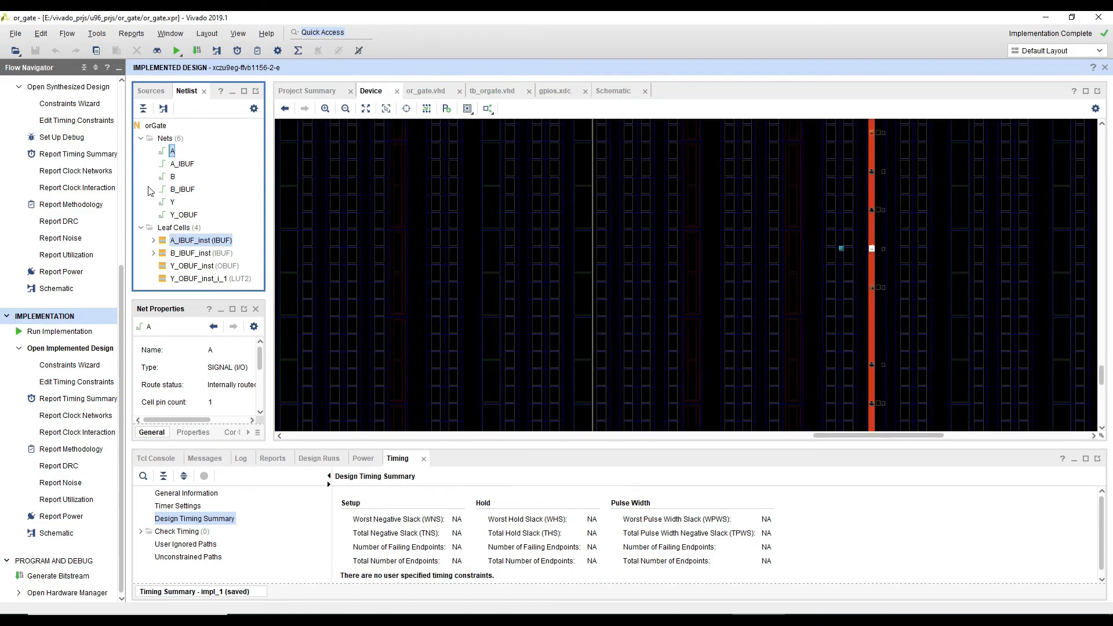
Step: Show the connectivity of net A_IBUF and inspect port A's pad and input buffer at site AG13
{"action": "left_click", "coordinate": [181, 164]}
{"action": "right_click", "coordinate": [180, 163]}
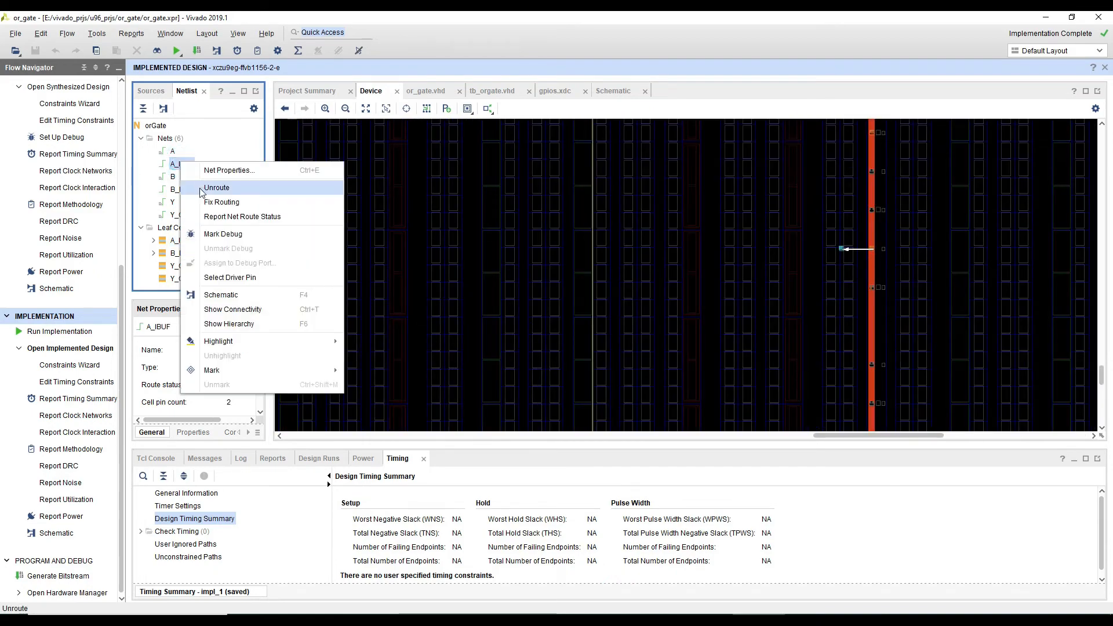
{"action": "left_click", "coordinate": [244, 309]}
{"action": "scroll", "coordinate": [880, 244], "scroll_direction": "up", "scroll_amount": 6}
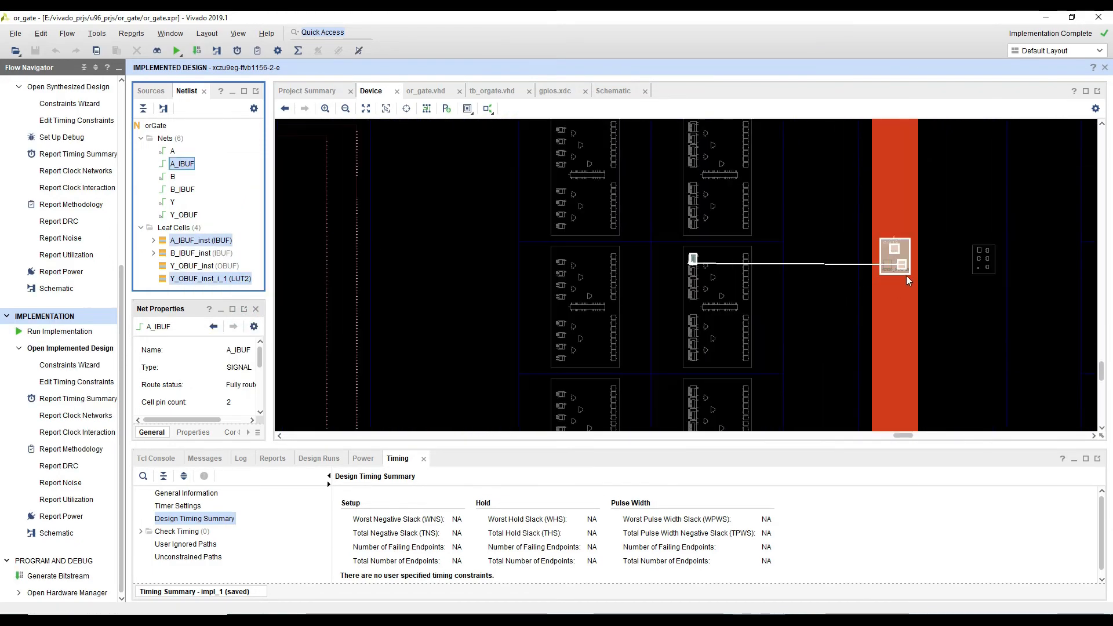
{"action": "scroll", "coordinate": [906, 276], "scroll_direction": "up", "scroll_amount": 3}
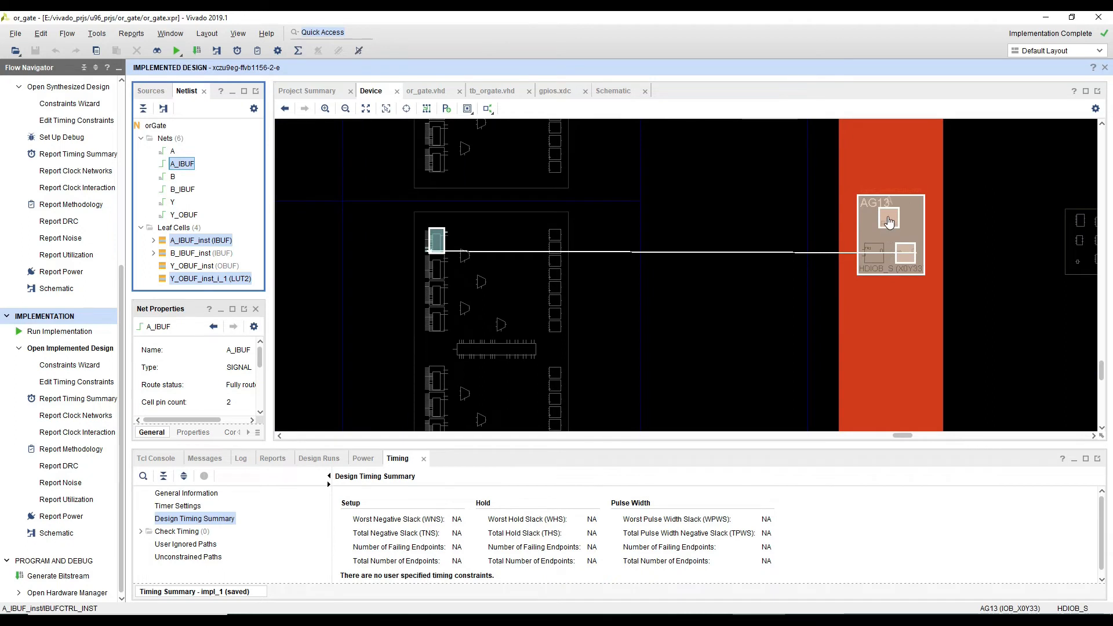
{"action": "scroll", "coordinate": [889, 223], "scroll_direction": "up", "scroll_amount": 1}
{"action": "scroll", "coordinate": [911, 271], "scroll_direction": "down", "scroll_amount": 1}
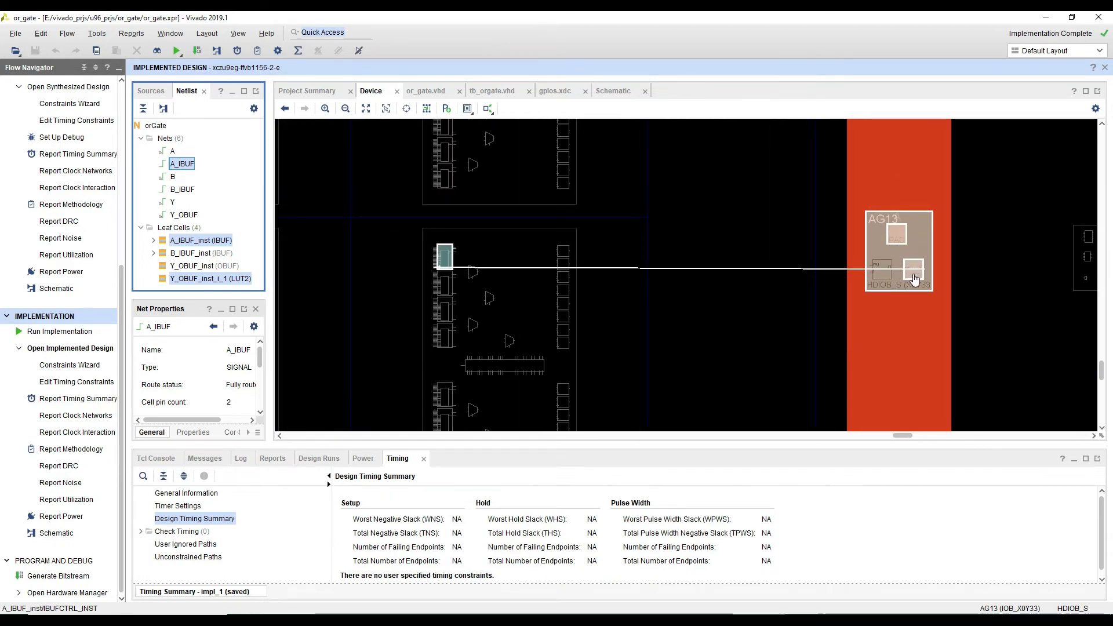
{"action": "left_click", "coordinate": [902, 241]}
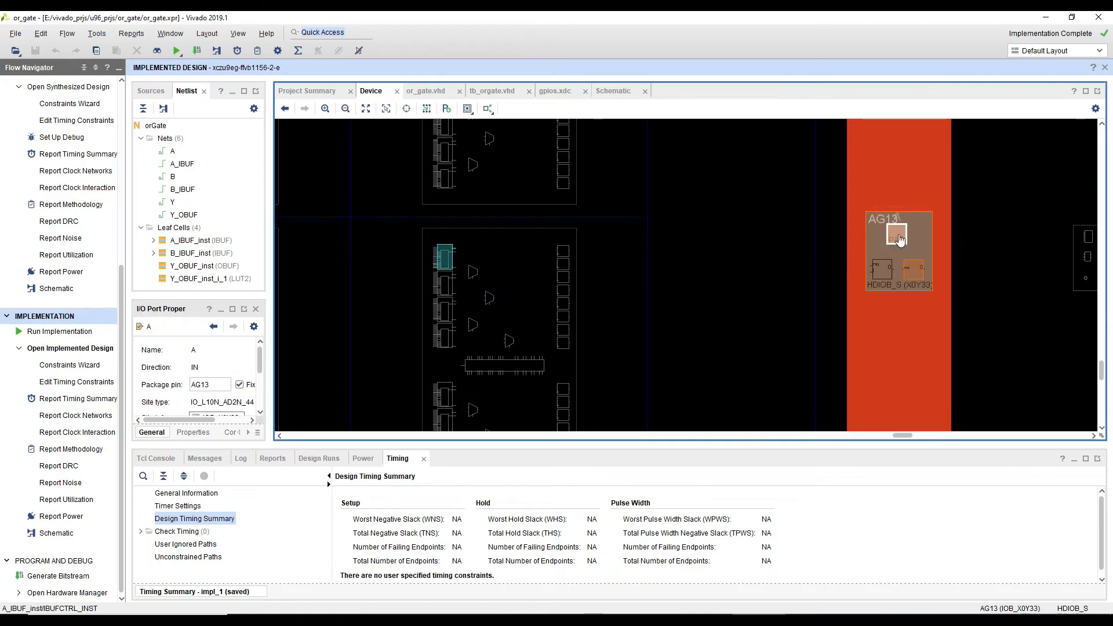
{"action": "left_click", "coordinate": [901, 241]}
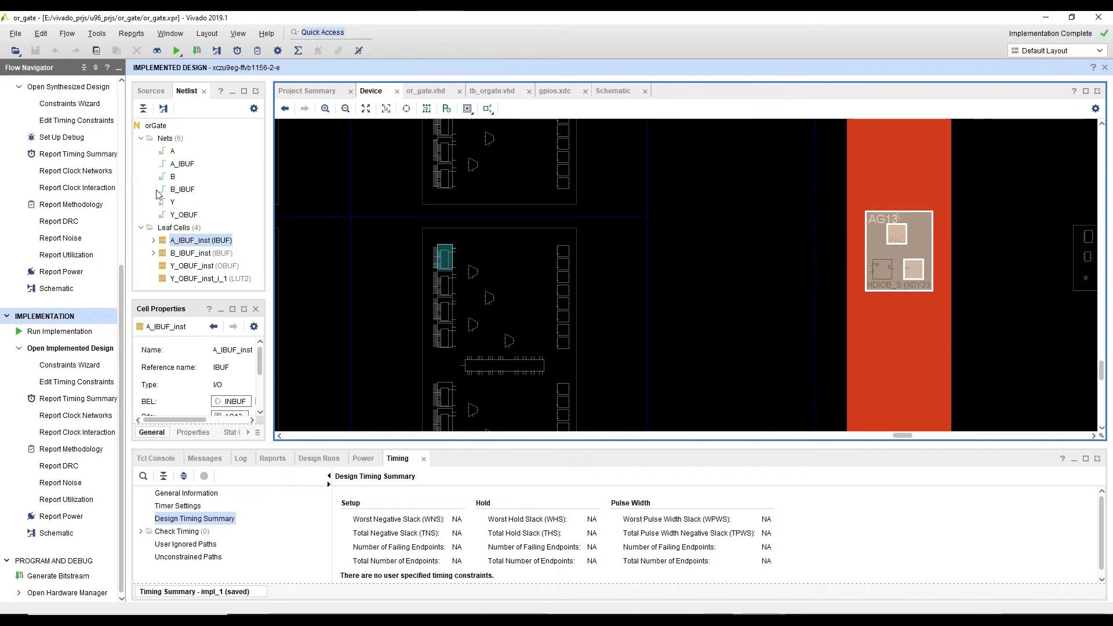
Step: Select net B, LUT cell Y_OBUF_inst_i_1 and buffer A_IBUF_inst in turn, and examine the LUT's placement up close on the device
{"action": "left_click", "coordinate": [172, 177]}
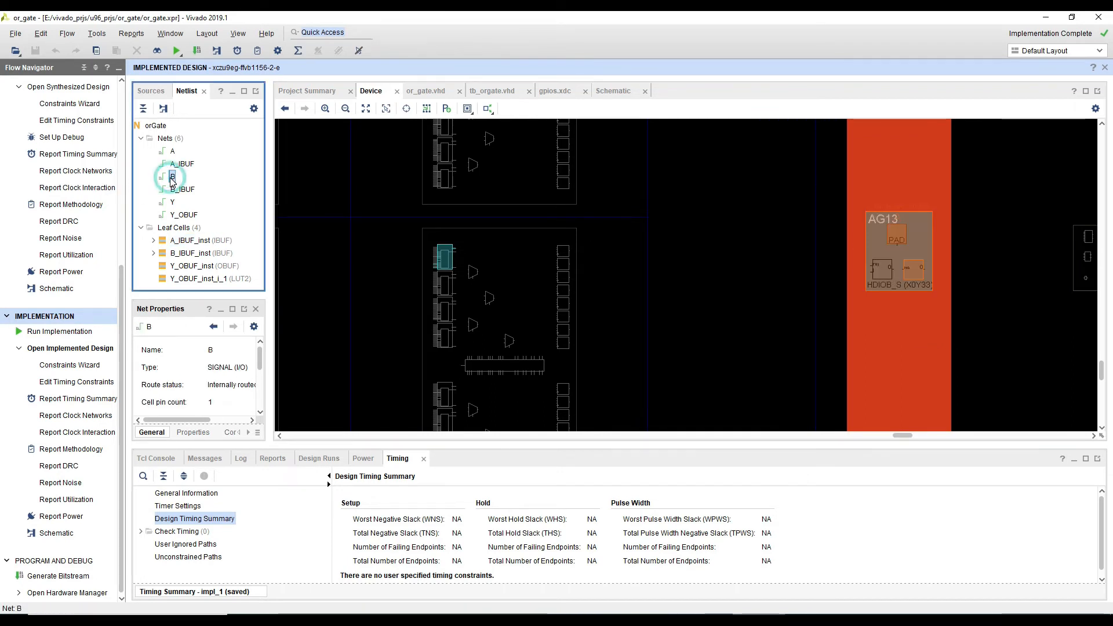
{"action": "left_click", "coordinate": [445, 256]}
{"action": "scroll", "coordinate": [443, 254], "scroll_direction": "down", "scroll_amount": 1}
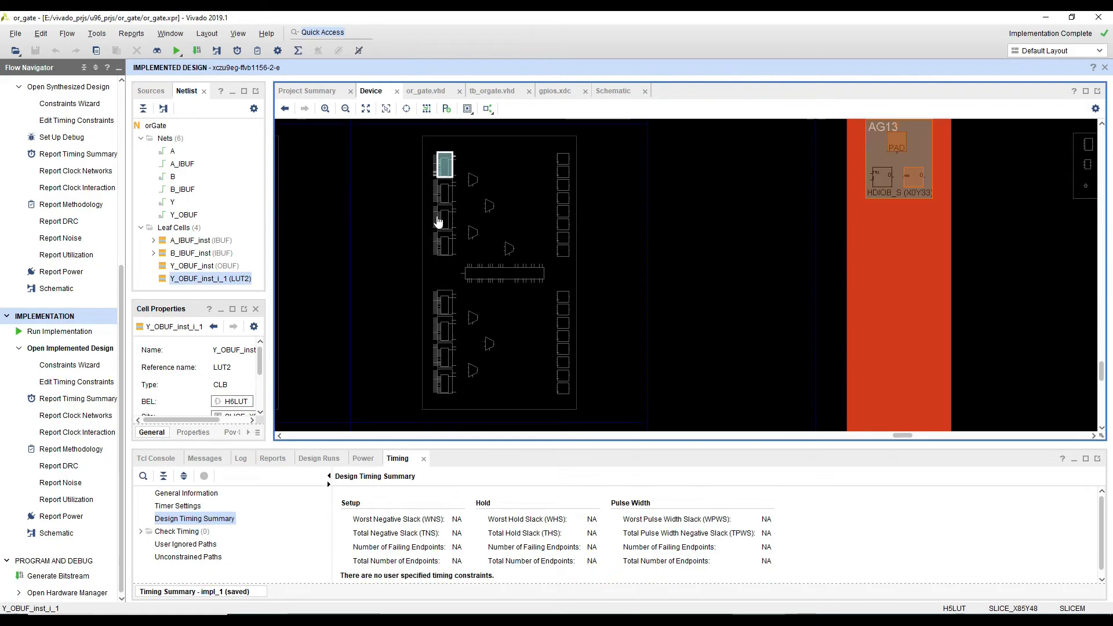
{"action": "left_click", "coordinate": [919, 178]}
{"action": "scroll", "coordinate": [437, 155], "scroll_direction": "up", "scroll_amount": 4}
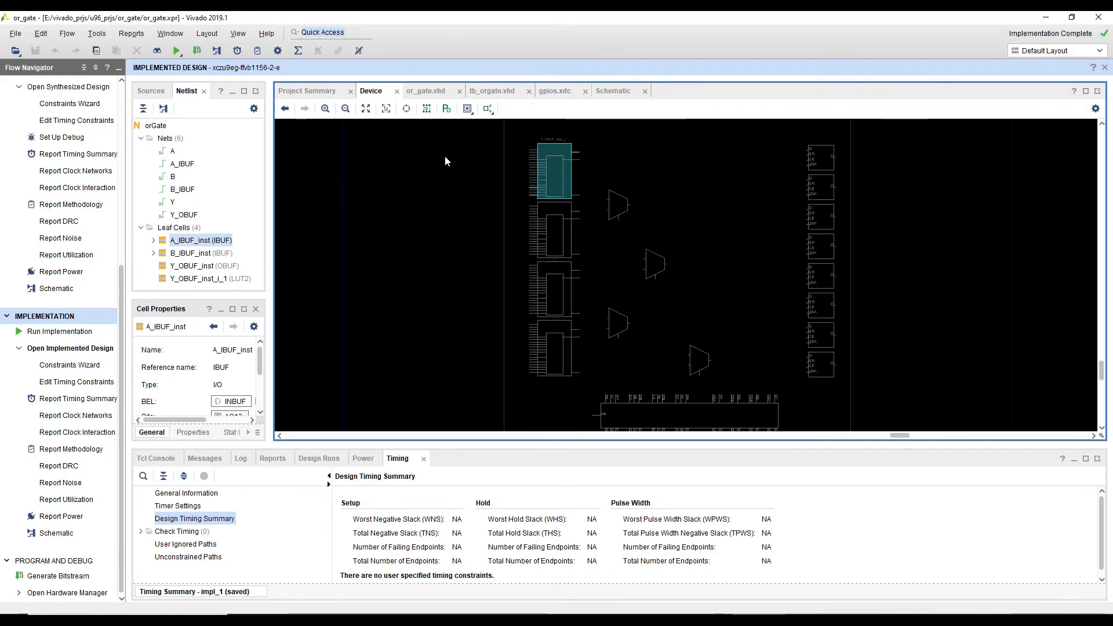
{"action": "scroll", "coordinate": [525, 162], "scroll_direction": "up", "scroll_amount": 1}
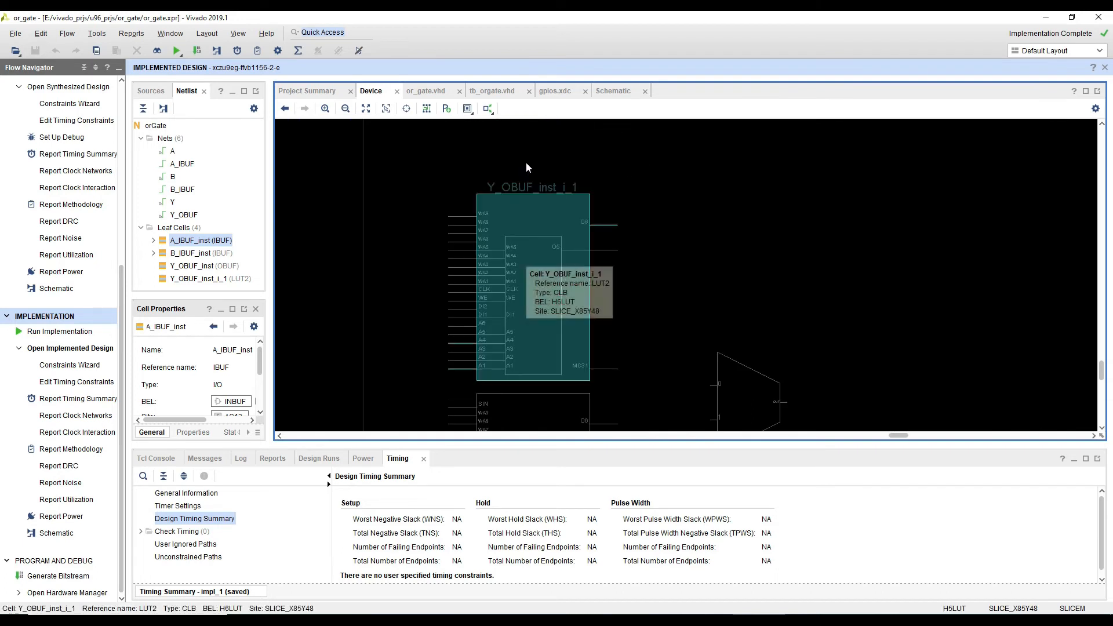
{"action": "scroll", "coordinate": [579, 220], "scroll_direction": "down", "scroll_amount": 5}
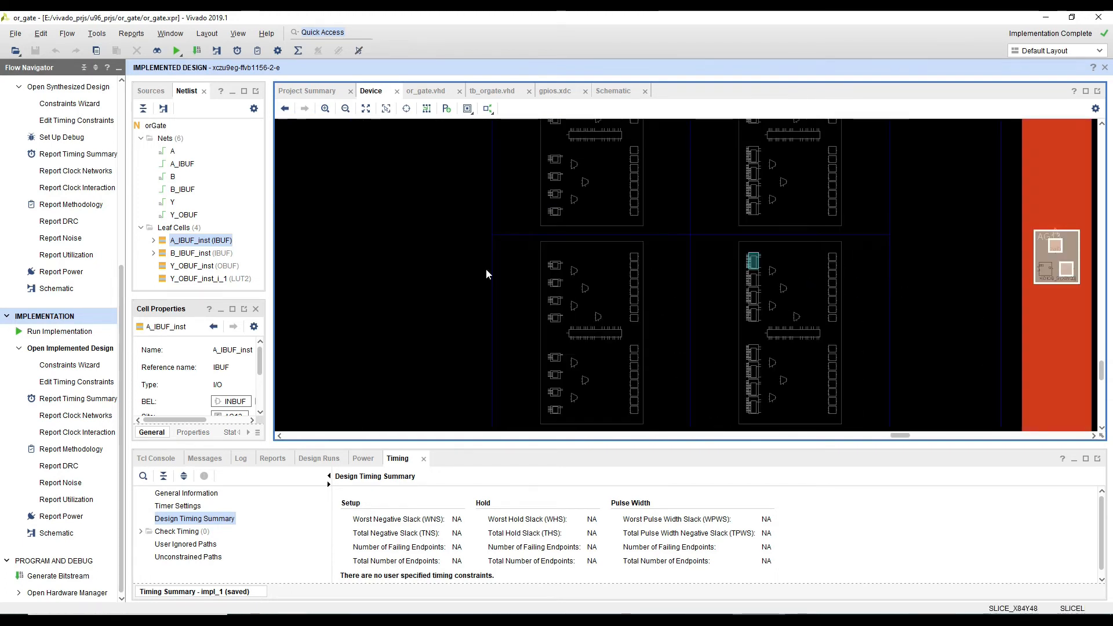
Step: Select net Y_OBUF and inspect the output buffer and port Y's pad at site AG14 on the device
{"action": "left_click", "coordinate": [179, 214]}
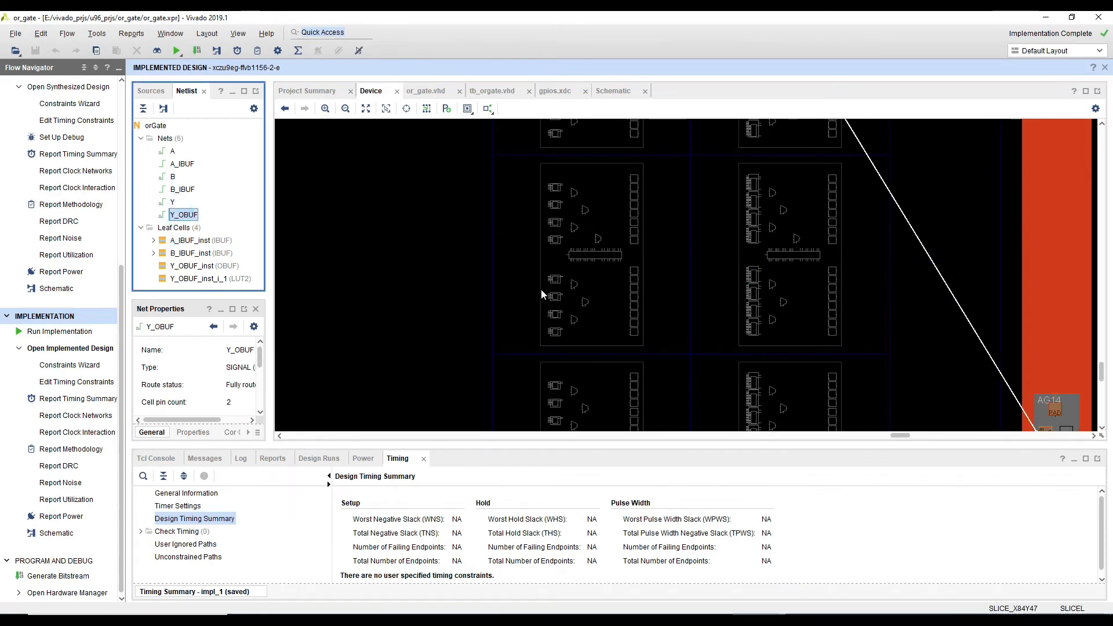
{"action": "scroll", "coordinate": [794, 335], "scroll_direction": "down", "scroll_amount": 3}
{"action": "scroll", "coordinate": [908, 373], "scroll_direction": "up", "scroll_amount": 3}
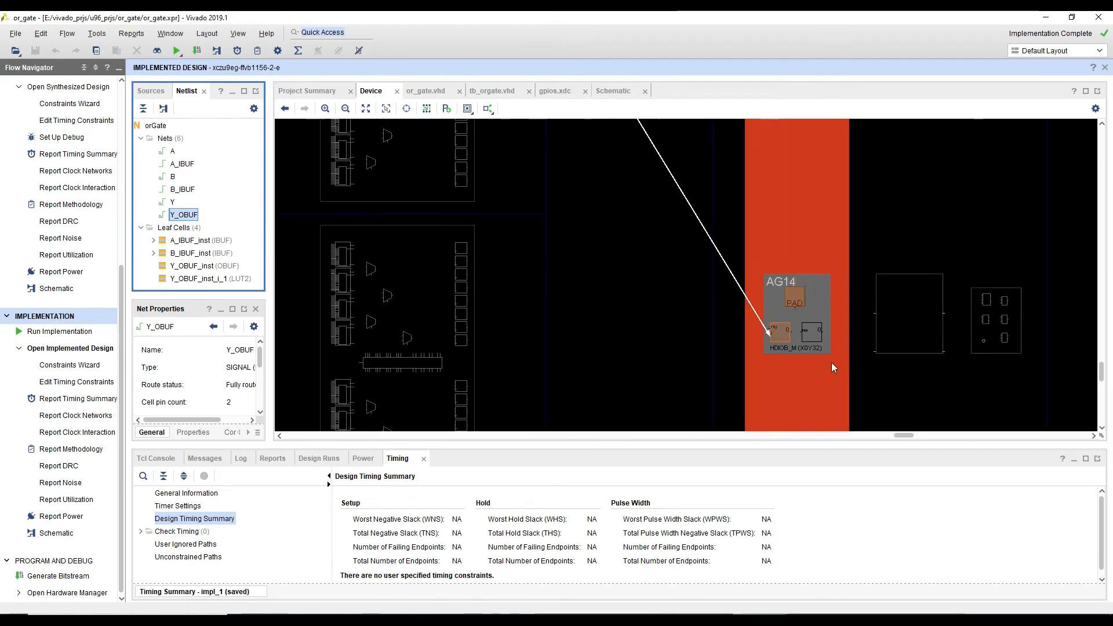
{"action": "scroll", "coordinate": [757, 340], "scroll_direction": "up", "scroll_amount": 2}
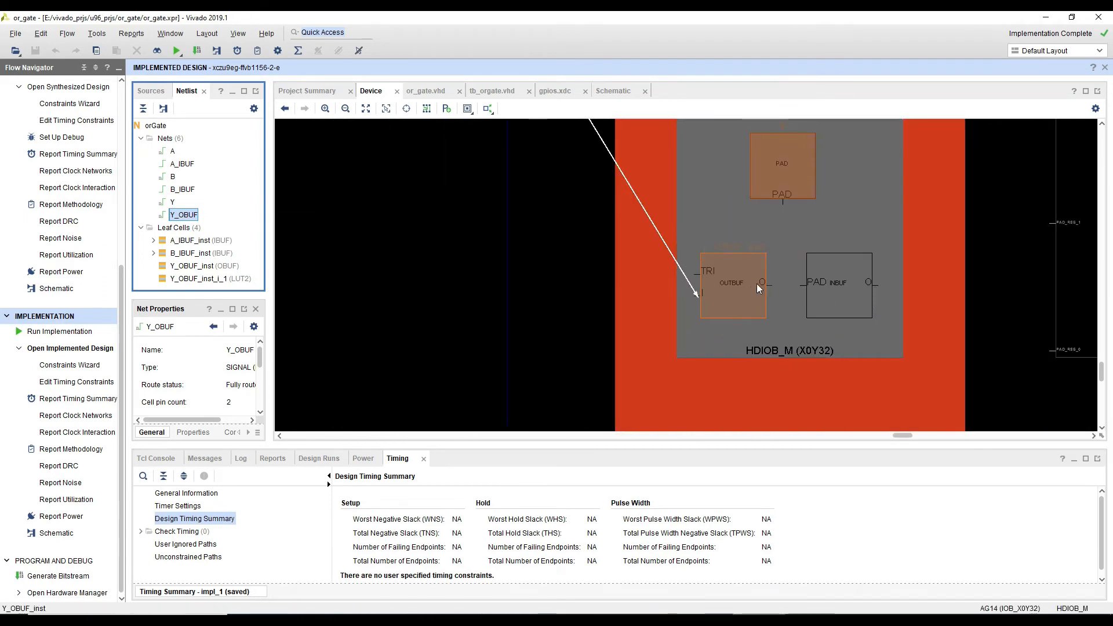
{"action": "left_click", "coordinate": [778, 264]}
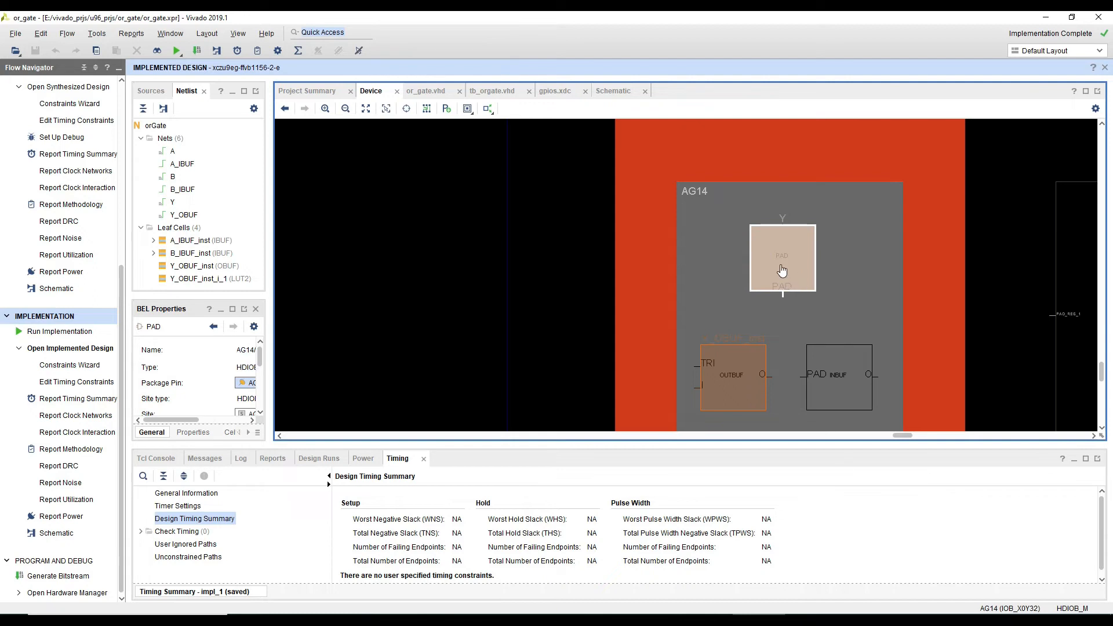
{"action": "mouse_move", "coordinate": [781, 270]}
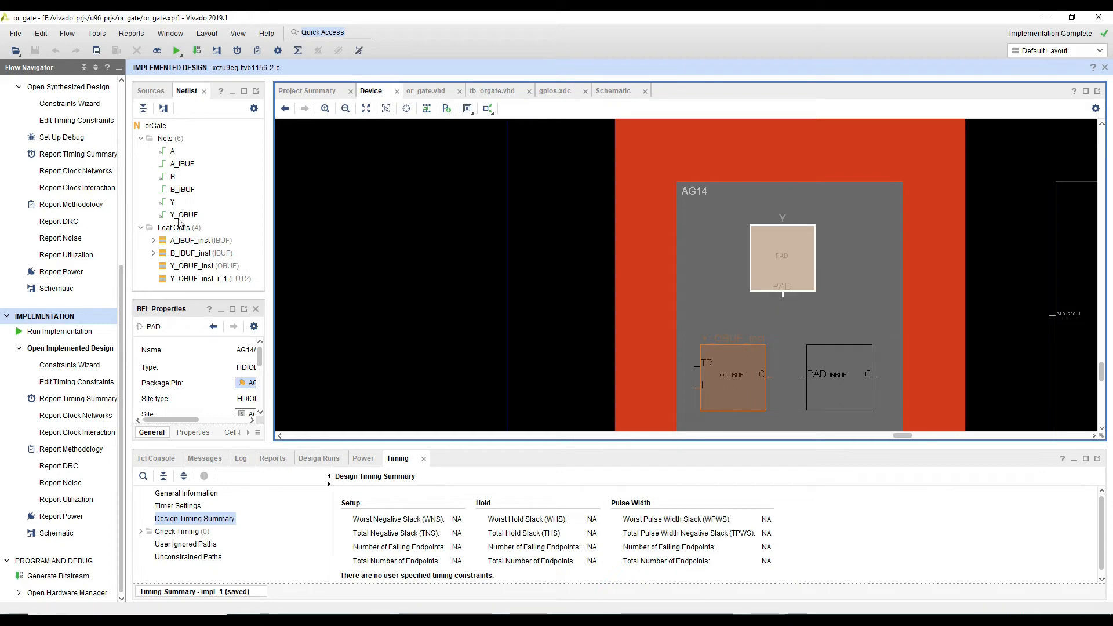
Step: Show the connectivity of net B_IBUF and trace it on the device to port B's input buffer at site AE15
{"action": "left_click", "coordinate": [172, 177]}
{"action": "left_click", "coordinate": [174, 190]}
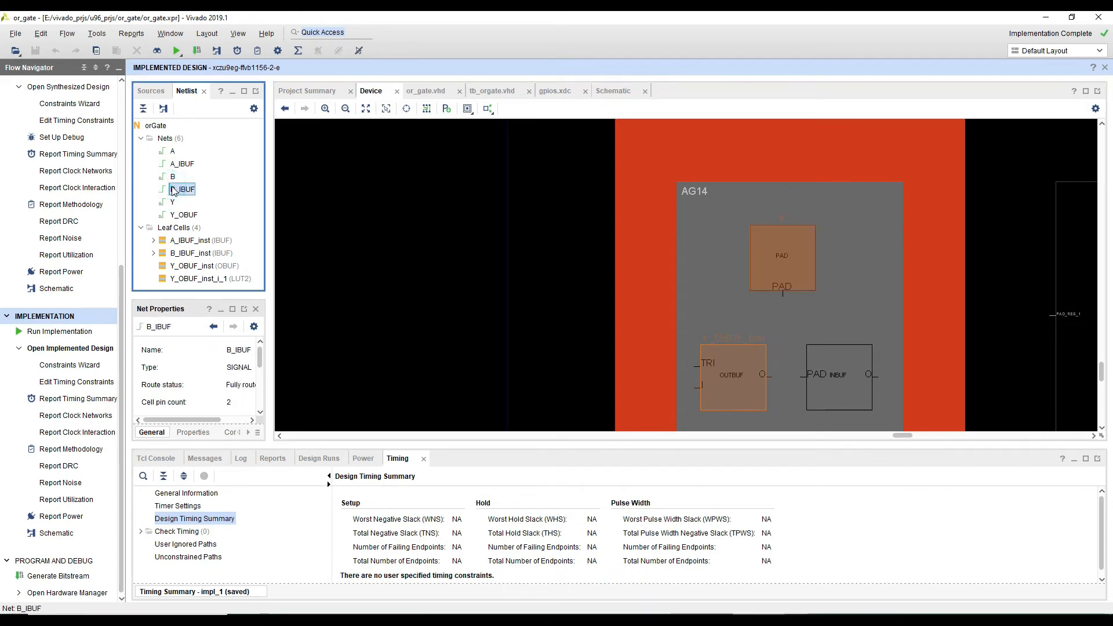
{"action": "right_click", "coordinate": [174, 191]}
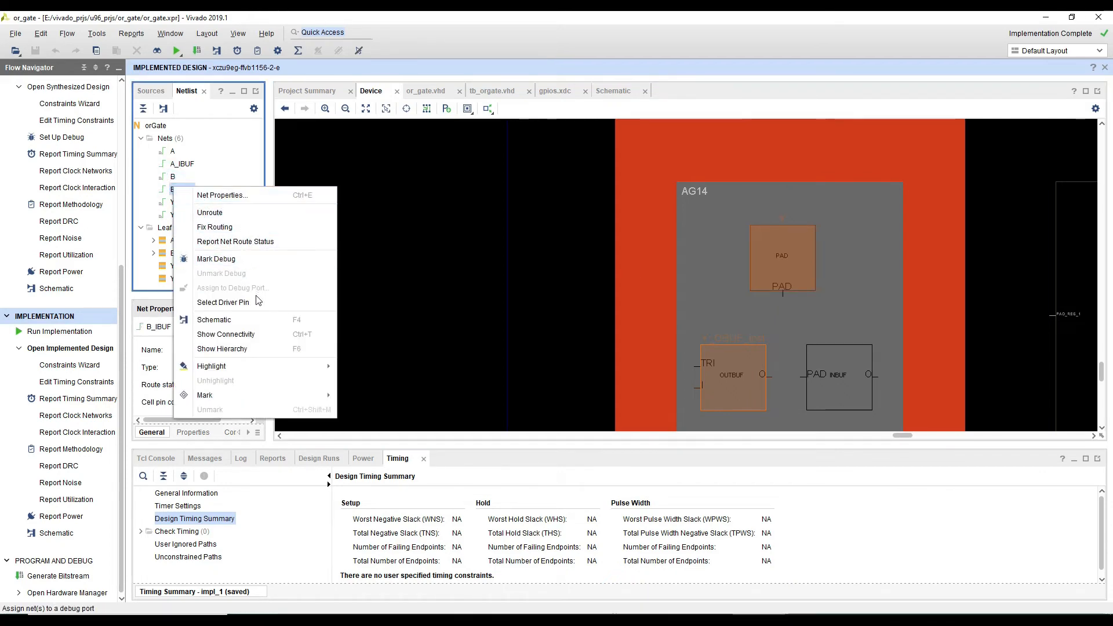
{"action": "left_click", "coordinate": [253, 336]}
{"action": "scroll", "coordinate": [767, 333], "scroll_direction": "down", "scroll_amount": 2}
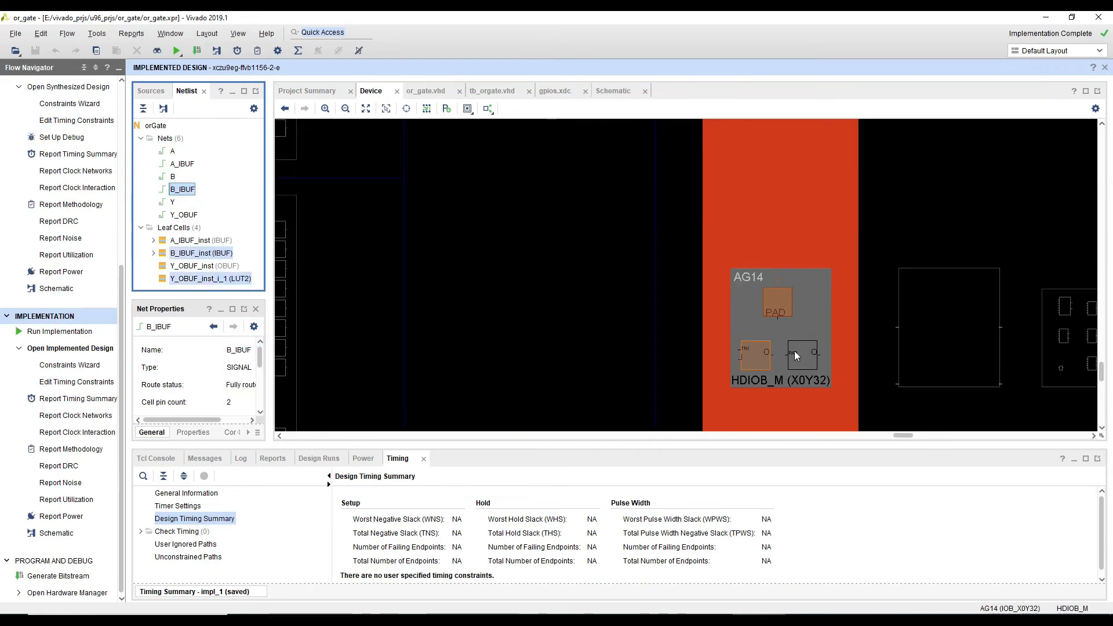
{"action": "scroll", "coordinate": [802, 357], "scroll_direction": "down", "scroll_amount": 3}
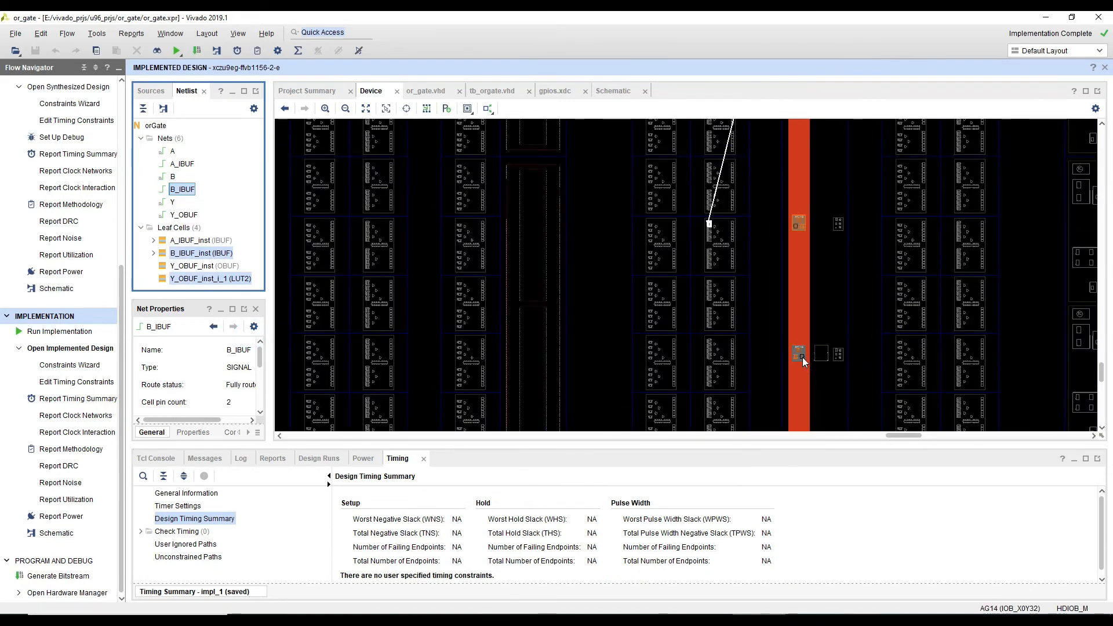
{"action": "scroll", "coordinate": [802, 357], "scroll_direction": "up", "scroll_amount": 2}
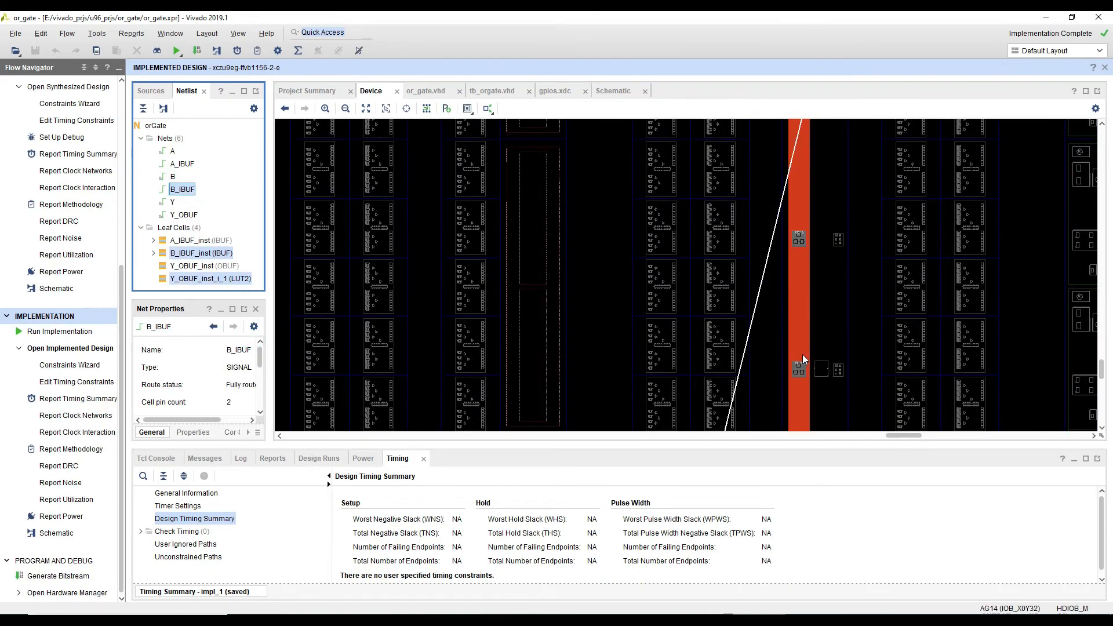
{"action": "scroll", "coordinate": [802, 358], "scroll_direction": "down", "scroll_amount": 3}
{"action": "scroll", "coordinate": [827, 336], "scroll_direction": "up", "scroll_amount": 2}
{"action": "scroll", "coordinate": [819, 371], "scroll_direction": "up", "scroll_amount": 1}
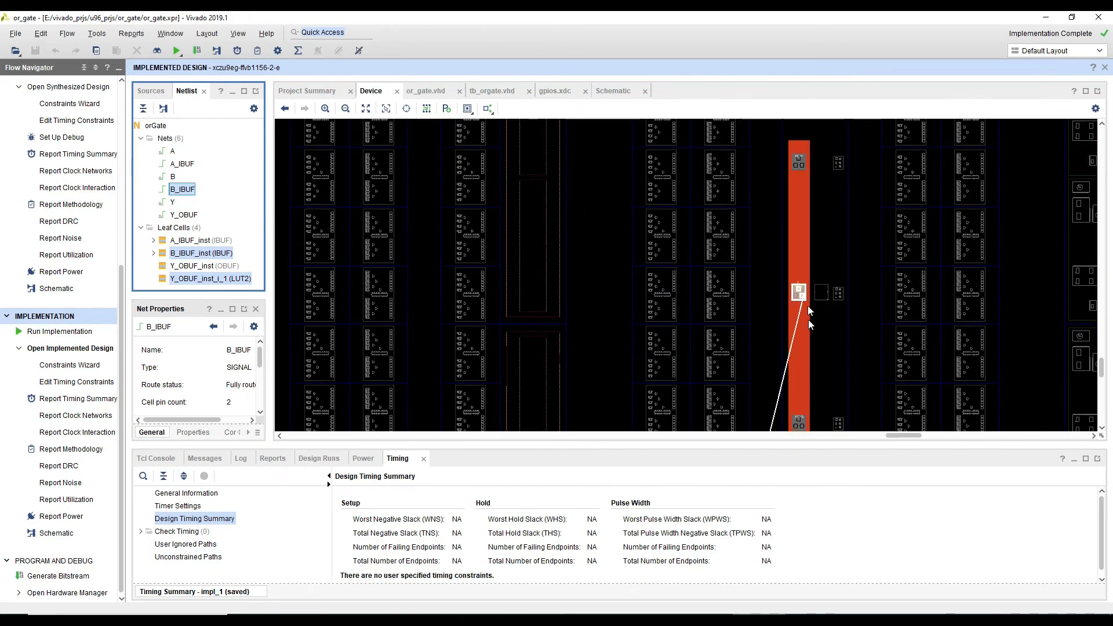
{"action": "scroll", "coordinate": [809, 316], "scroll_direction": "up", "scroll_amount": 1}
{"action": "scroll", "coordinate": [807, 299], "scroll_direction": "up", "scroll_amount": 2}
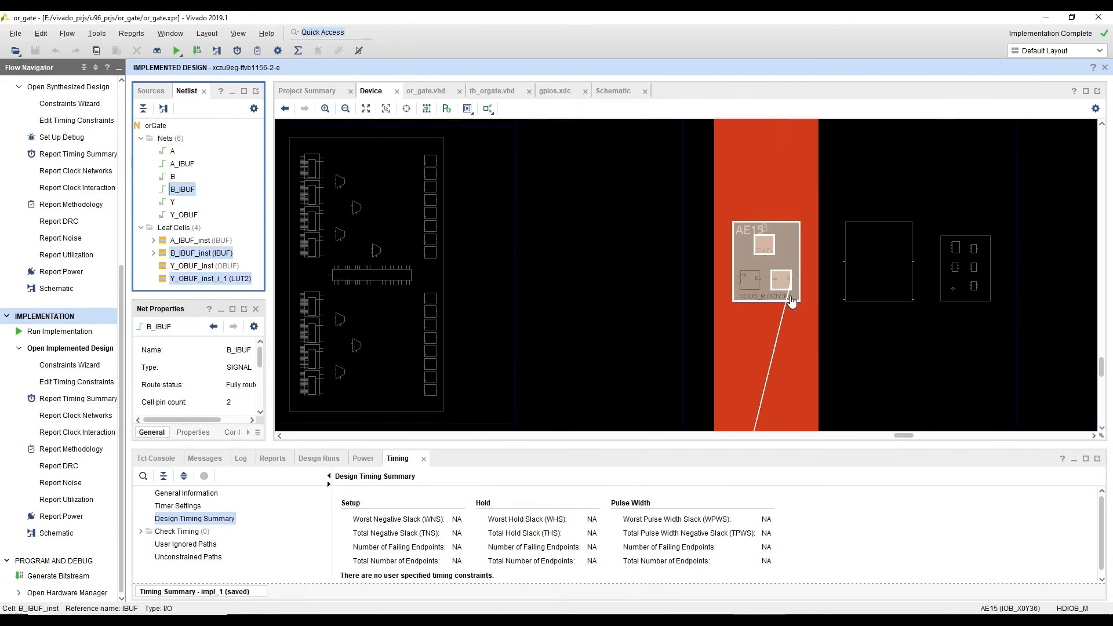
Step: Examine where net B_IBUF's connection lies across the device's clock regions and read the net's properties
{"action": "scroll", "coordinate": [792, 301], "scroll_direction": "down", "scroll_amount": 2}
{"action": "scroll", "coordinate": [790, 299], "scroll_direction": "down", "scroll_amount": 3}
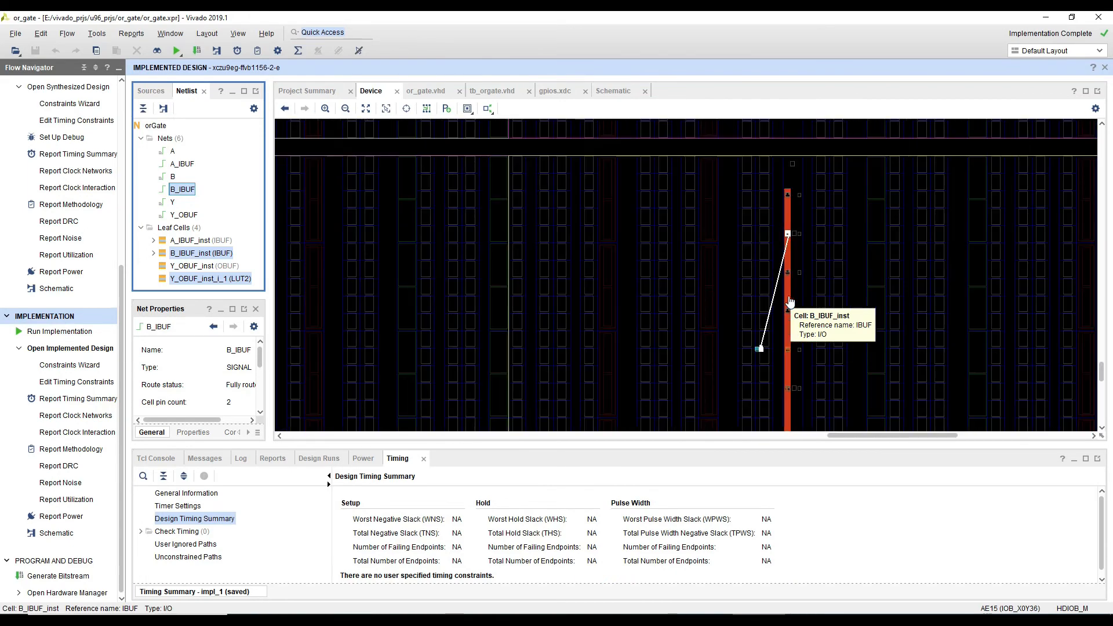
{"action": "scroll", "coordinate": [791, 302], "scroll_direction": "down", "scroll_amount": 4}
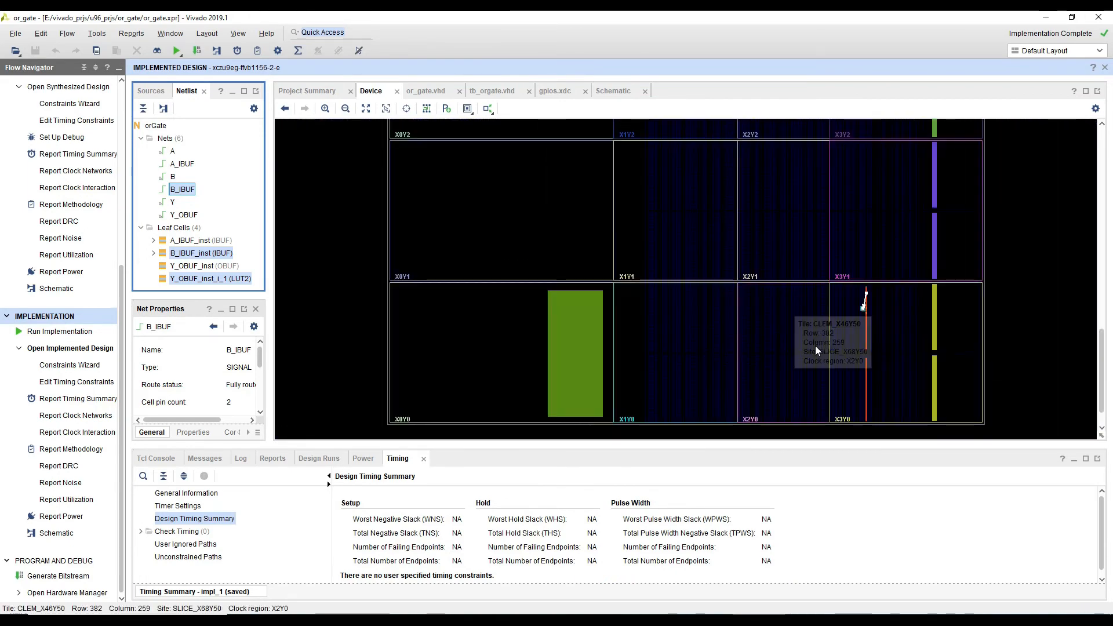
{"action": "scroll", "coordinate": [816, 343], "scroll_direction": "down", "scroll_amount": 2}
{"action": "left_click", "coordinate": [567, 458]}
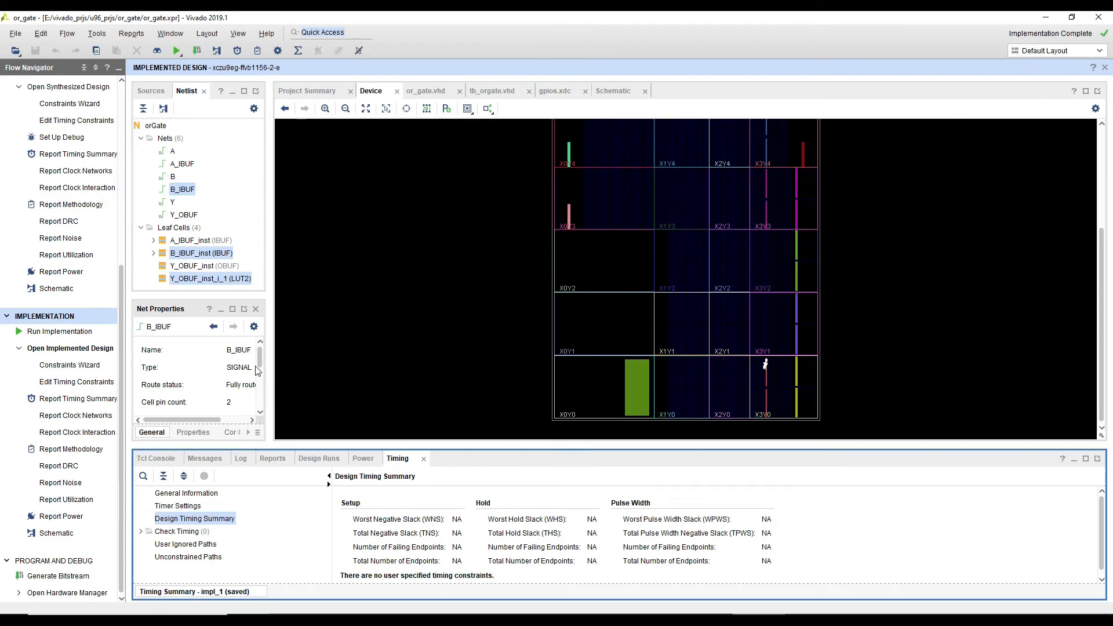
{"action": "scroll", "coordinate": [257, 371], "scroll_direction": "down", "scroll_amount": 3}
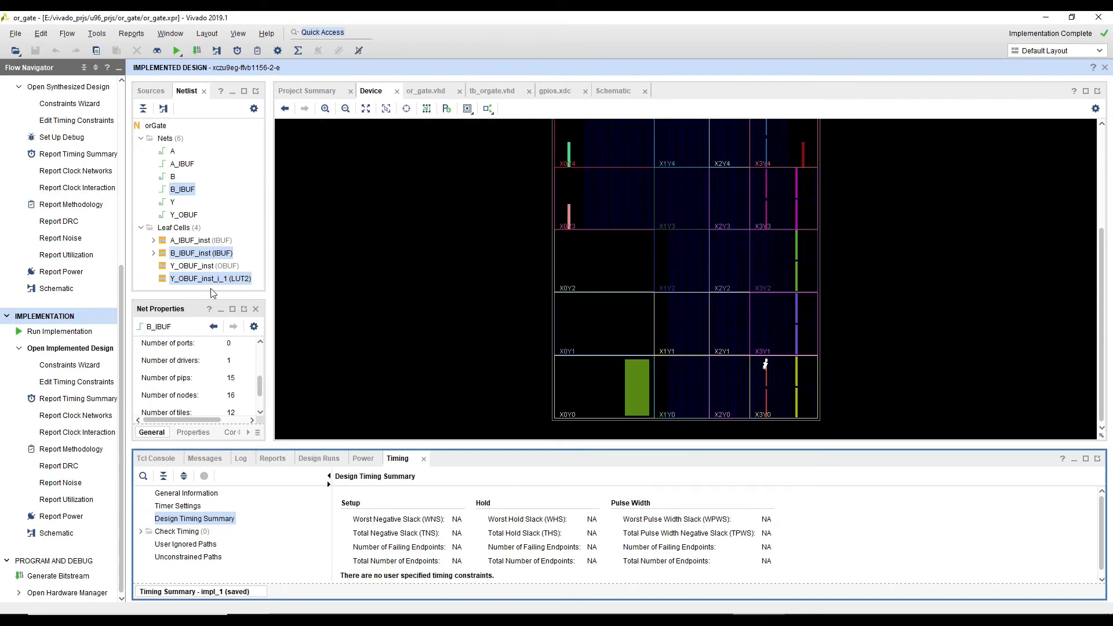
Step: Collapse the netlist's nets and leaf cells, and launch bitstream generation on the local host with 6 jobs
{"action": "left_click", "coordinate": [140, 227]}
{"action": "left_click", "coordinate": [140, 138]}
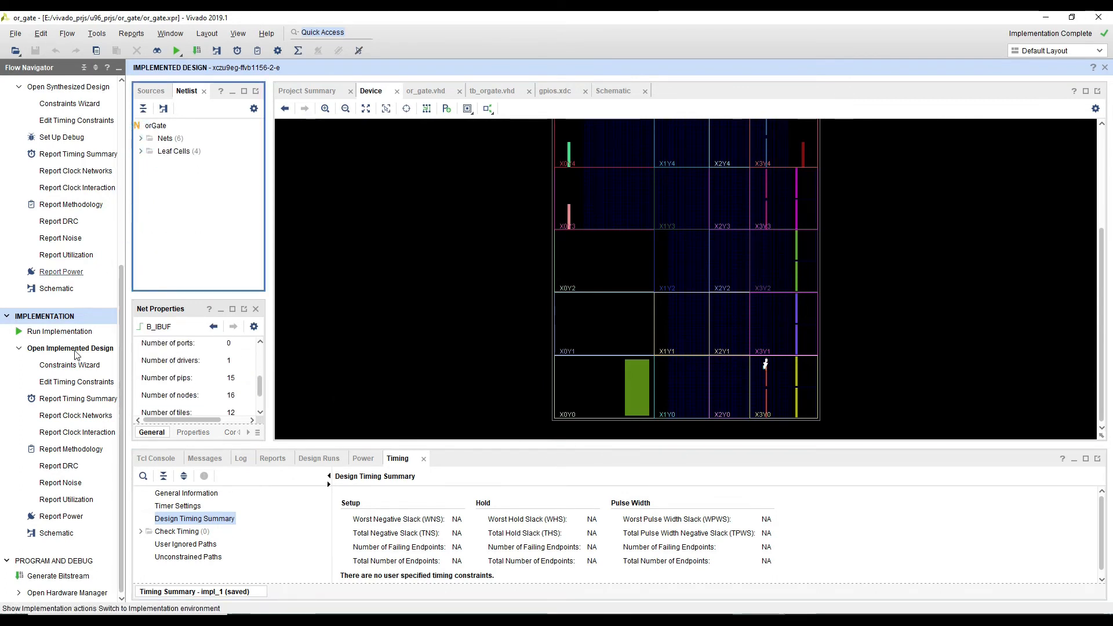
{"action": "left_click", "coordinate": [58, 576]}
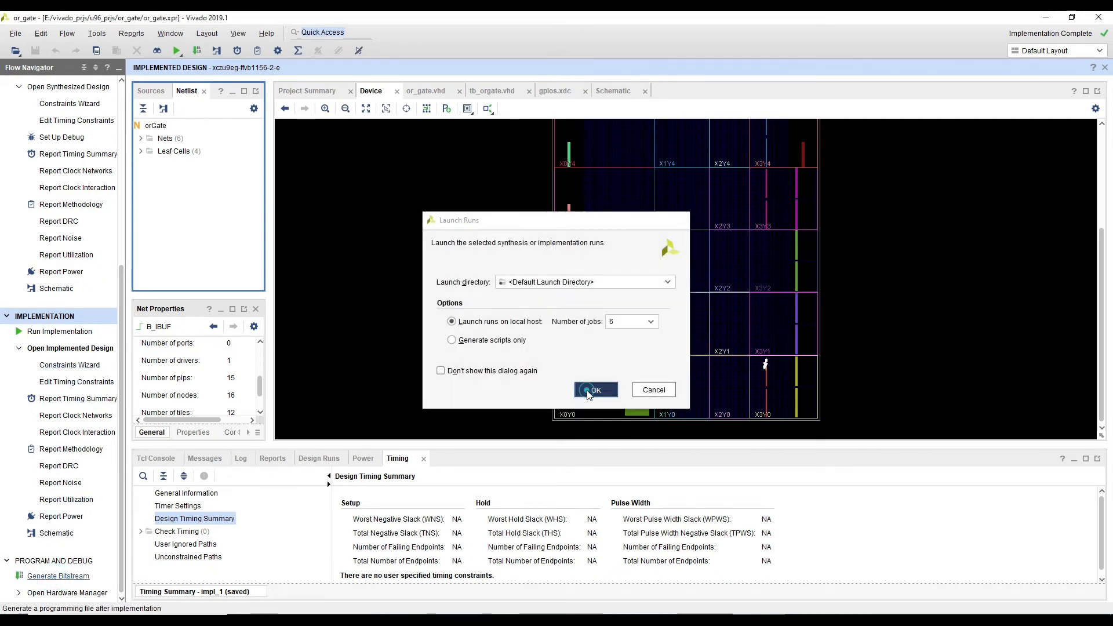
{"action": "left_click", "coordinate": [594, 391]}
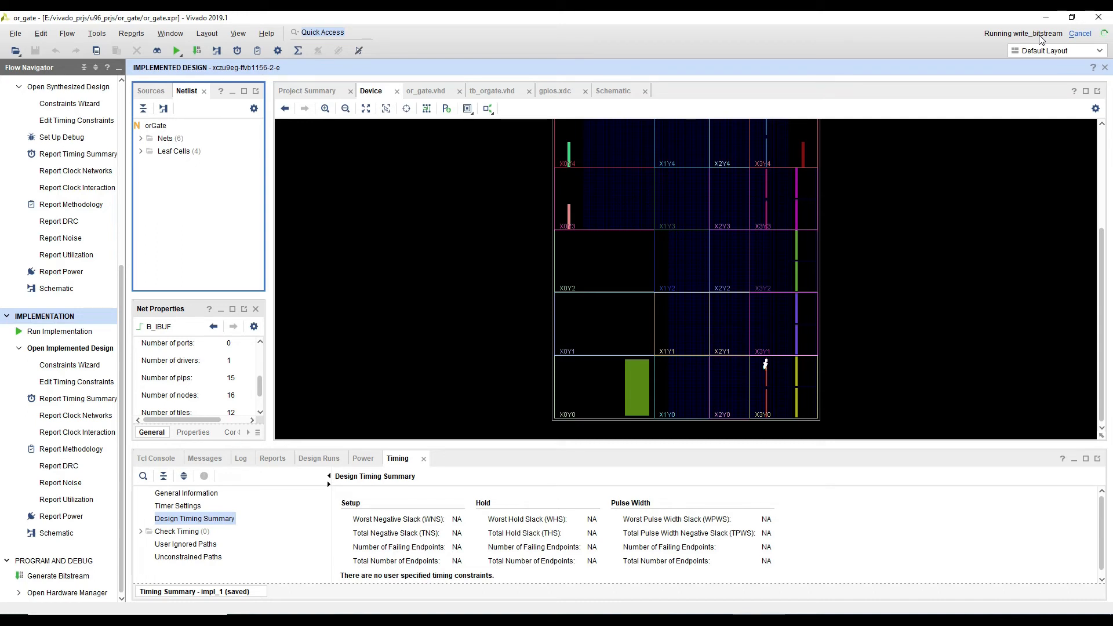
{"action": "left_click", "coordinate": [954, 620]}
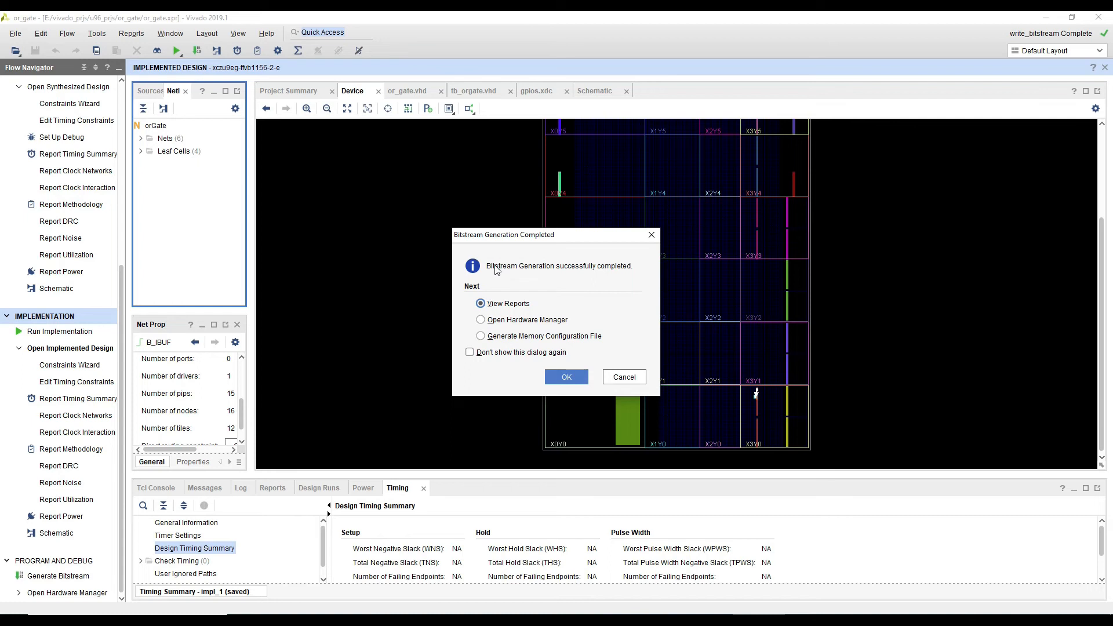
Step: Open Hardware Manager for the generated bitstream and connect to the board's hardware target
{"action": "left_click", "coordinate": [493, 323]}
{"action": "left_click", "coordinate": [567, 378]}
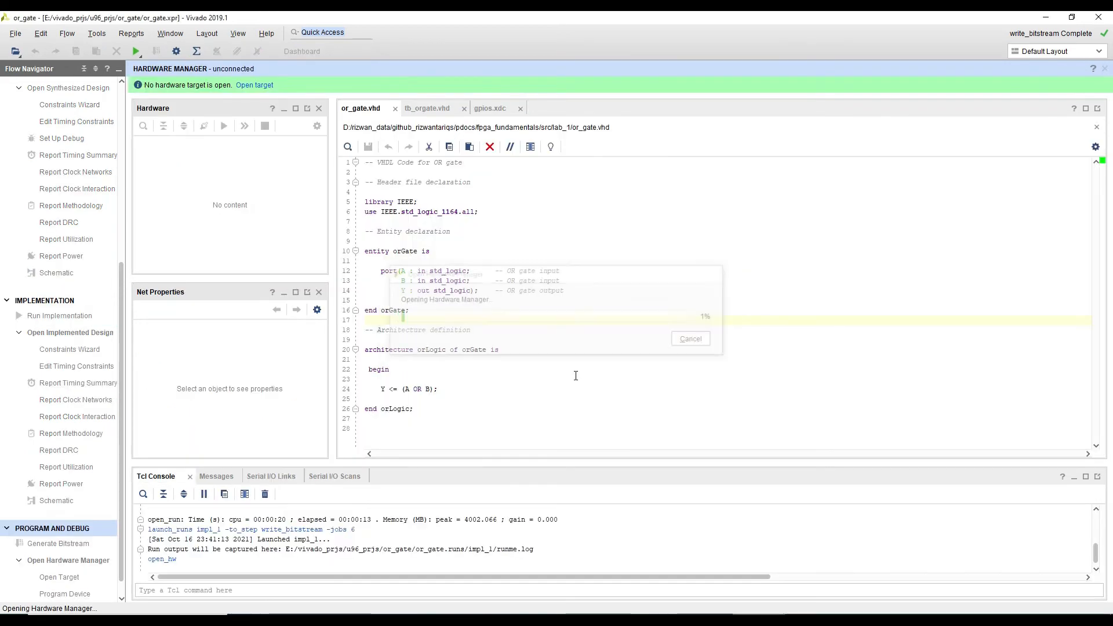
{"action": "left_click_drag", "start_coordinate": [330, 302], "coordinate": [320, 279]}
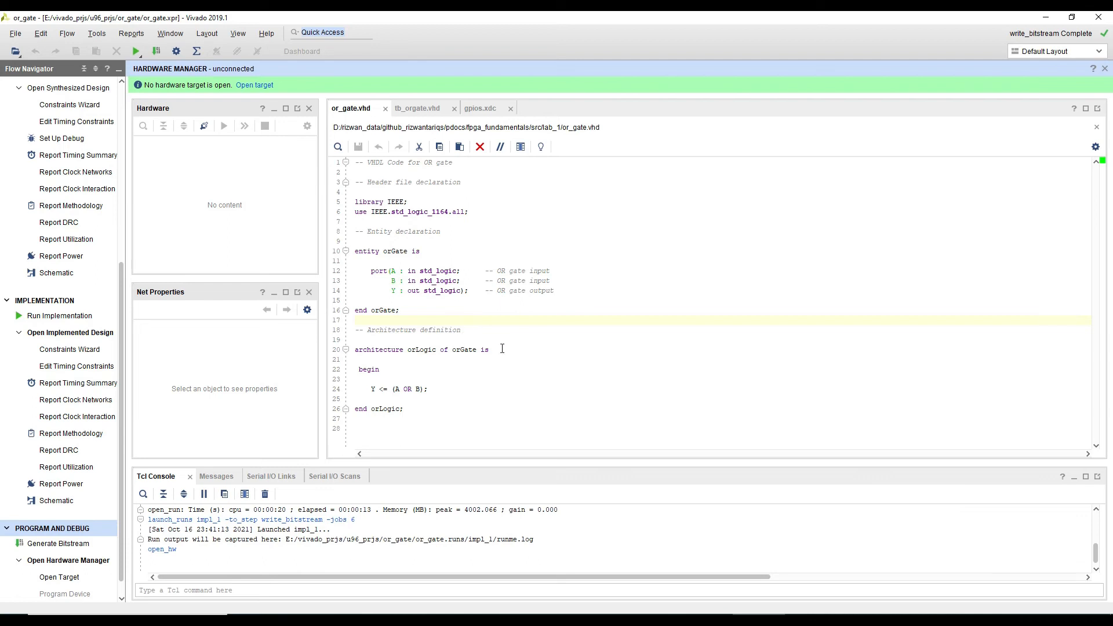
{"action": "left_click", "coordinate": [246, 86]}
{"action": "left_click", "coordinate": [273, 103]}
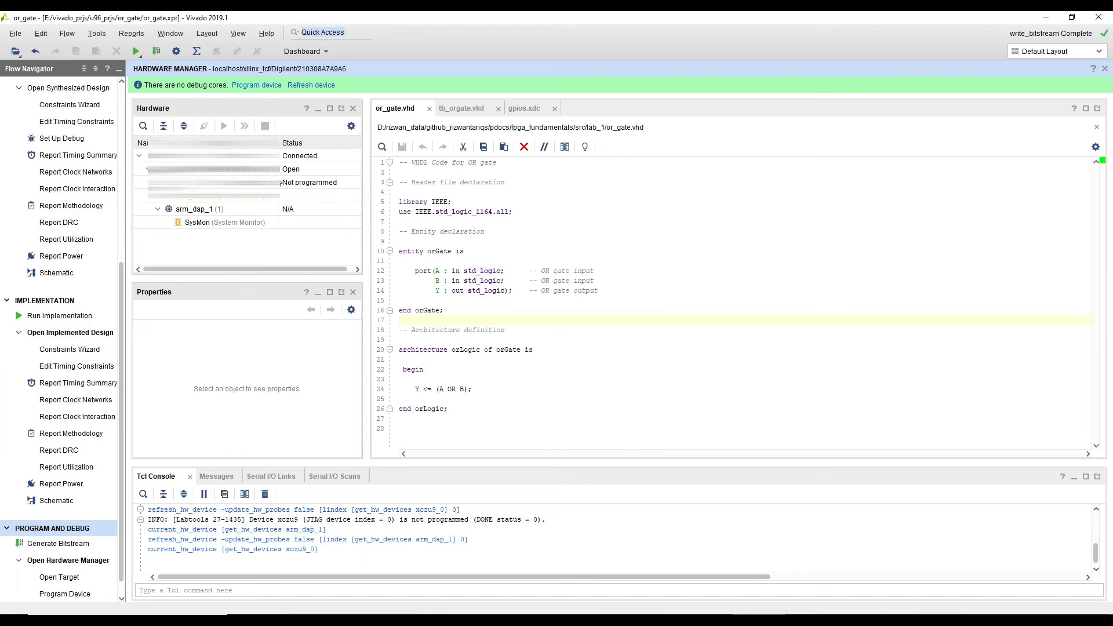
Step: Program the xczu9_0 device with the orGate.bit bitstream, keeping the end of startup check enabled
{"action": "left_click", "coordinate": [257, 85]}
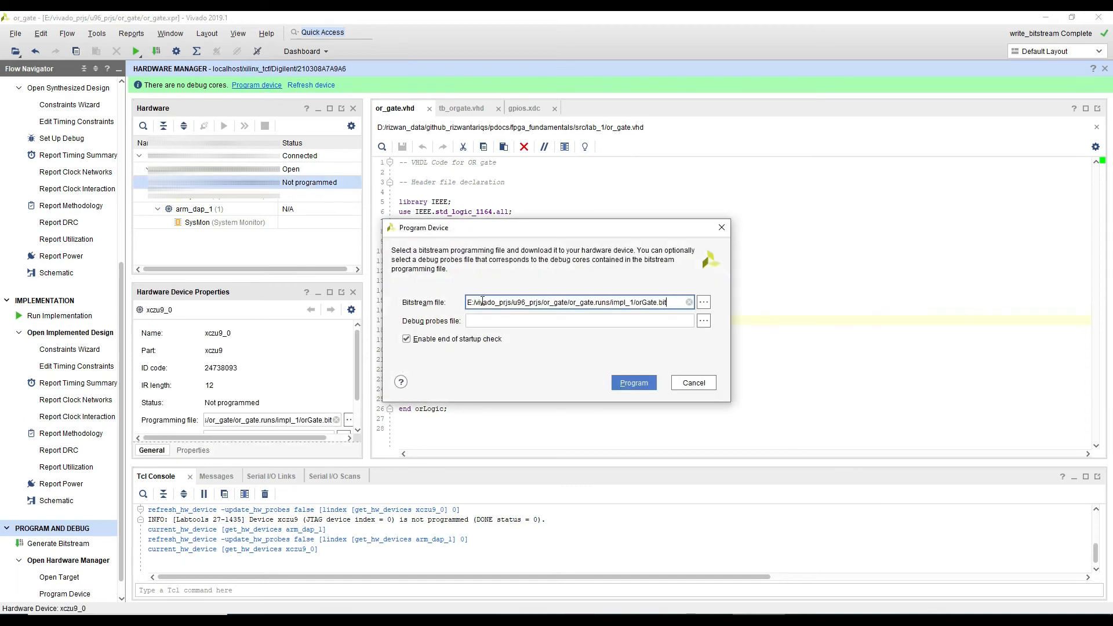
{"action": "double_click", "coordinate": [638, 303]}
{"action": "left_click", "coordinate": [636, 302]}
{"action": "left_click", "coordinate": [621, 385]}
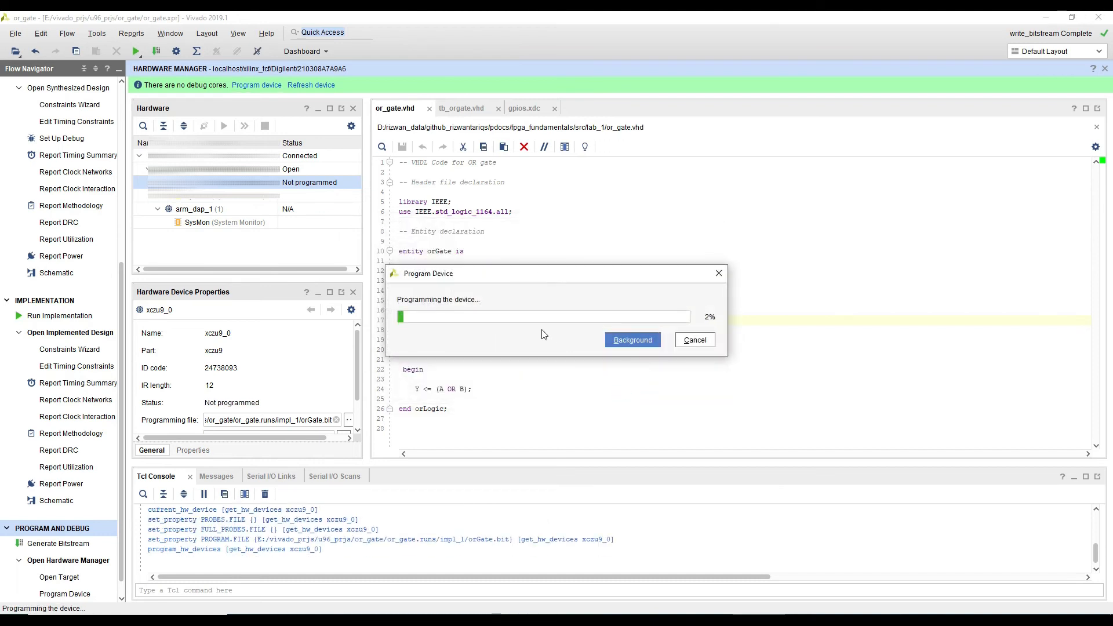